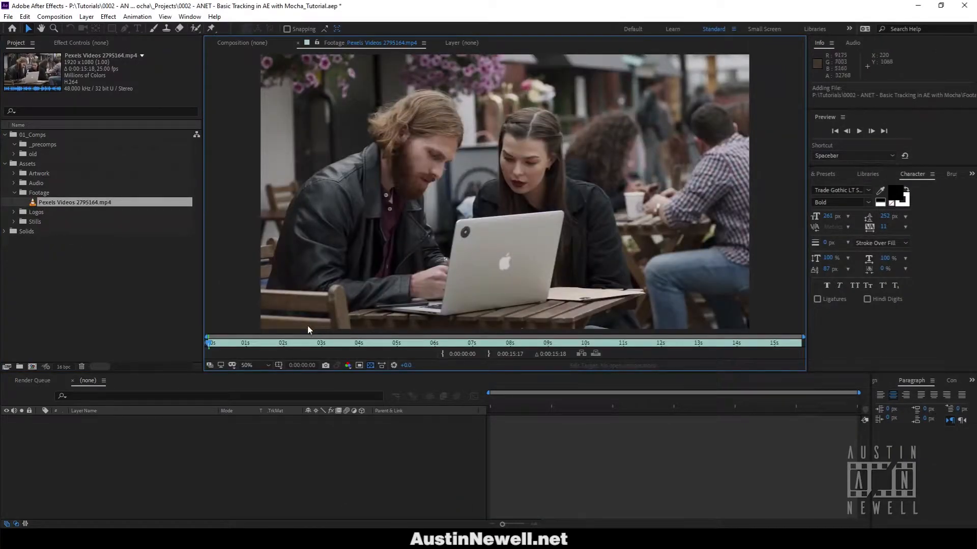
# - Preview the clip Pexels Videos 2795164.mp4 and create a composition from it
pyautogui.moveTo(209, 343); pyautogui.dragTo(603, 348)
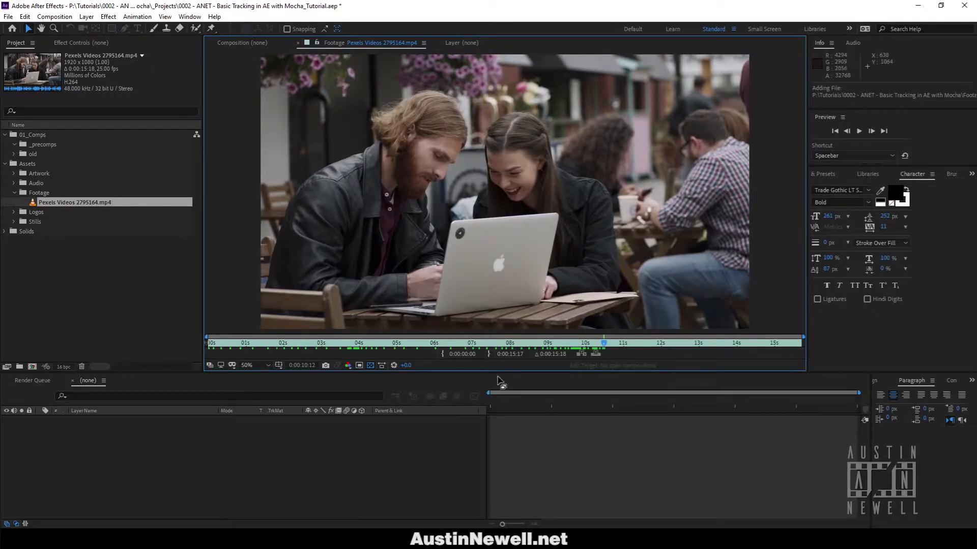
pyautogui.moveTo(604, 345); pyautogui.dragTo(794, 350)
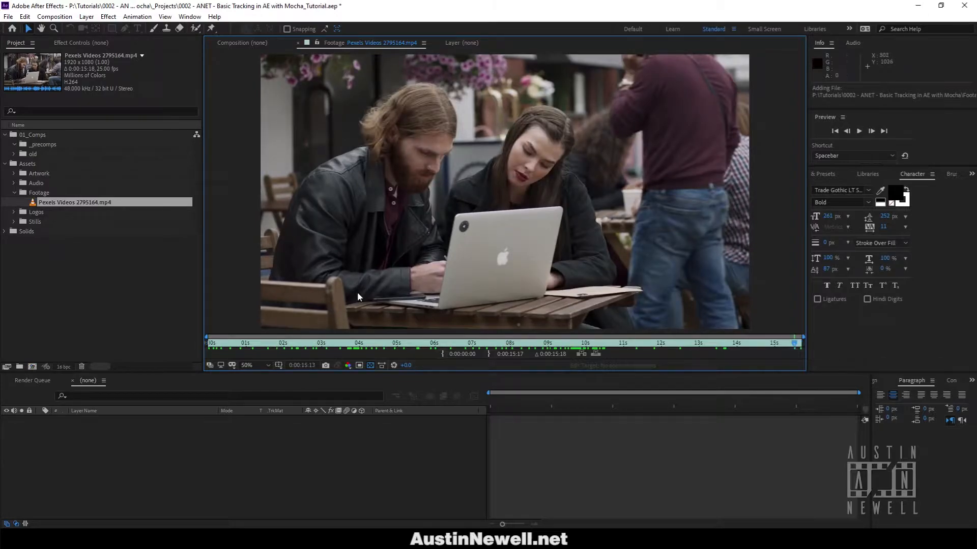
pyautogui.moveTo(33, 203); pyautogui.dragTo(32, 368)
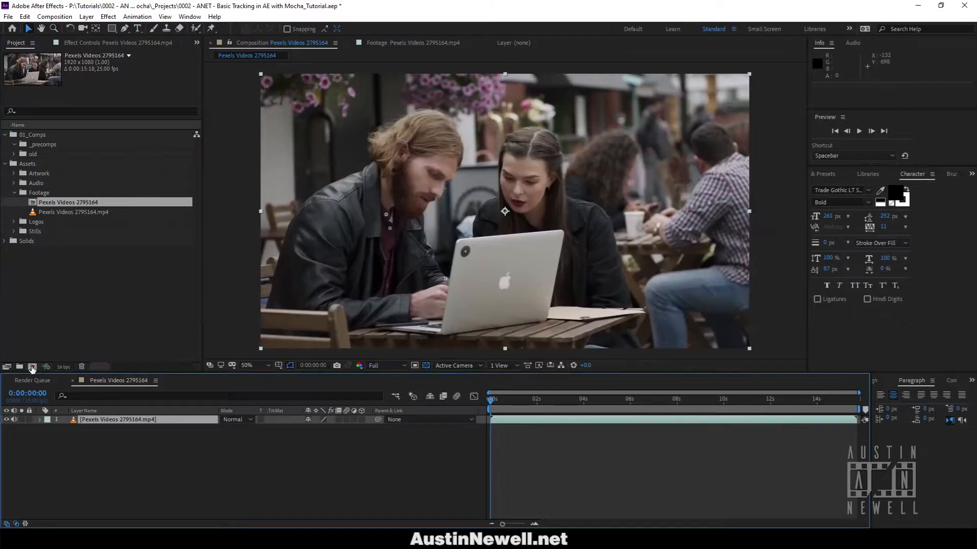
# - Set the work area from 0:00:08:16 to 0:00:14:12 and trim the composition to it
pyautogui.moveTo(506, 407); pyautogui.dragTo(829, 402)
pyautogui.press('b')
pyautogui.press('n')
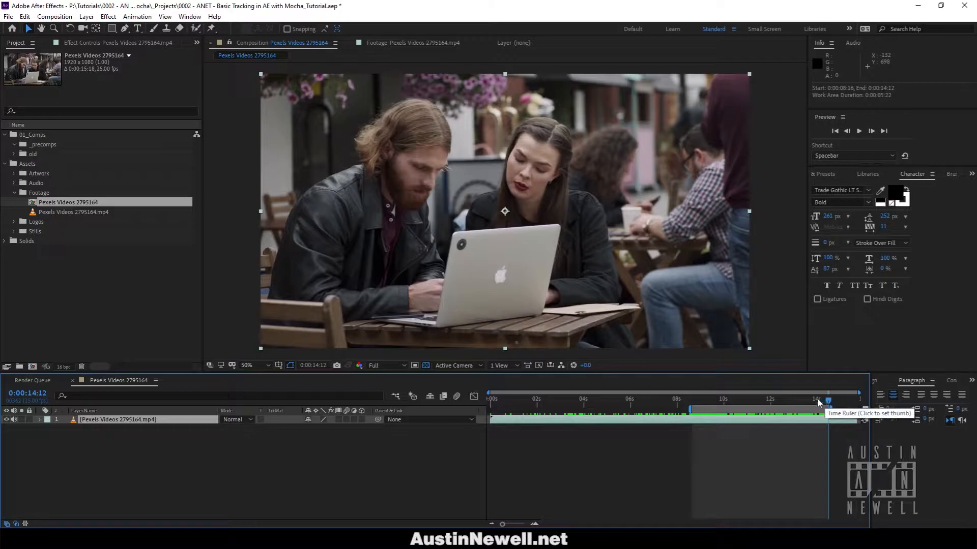
pyautogui.rightClick(705, 413)
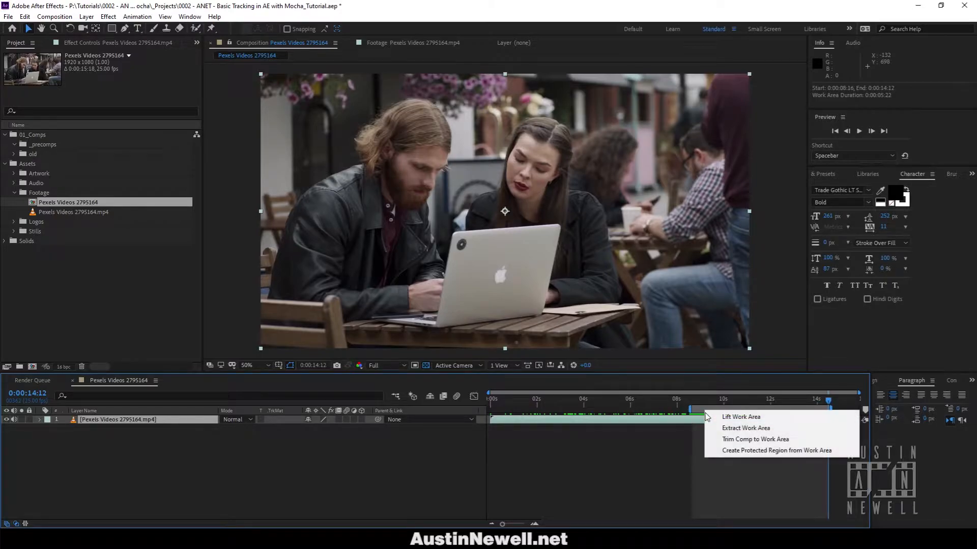
pyautogui.click(723, 441)
pyautogui.moveTo(498, 403); pyautogui.dragTo(375, 407)
# - Move the composition into the 01_Comps folder and rename it "Master comp"
pyautogui.moveTo(50, 206); pyautogui.dragTo(46, 138)
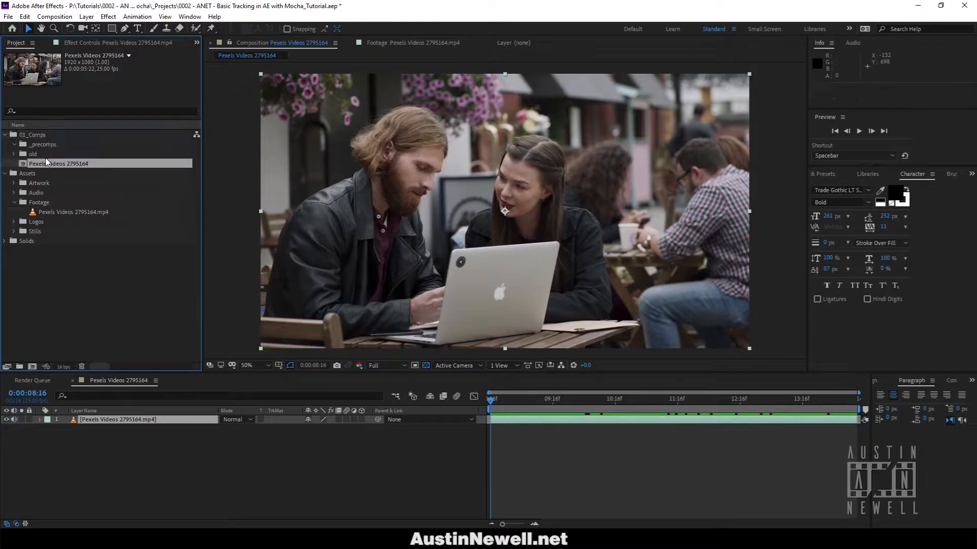
pyautogui.press('Return')
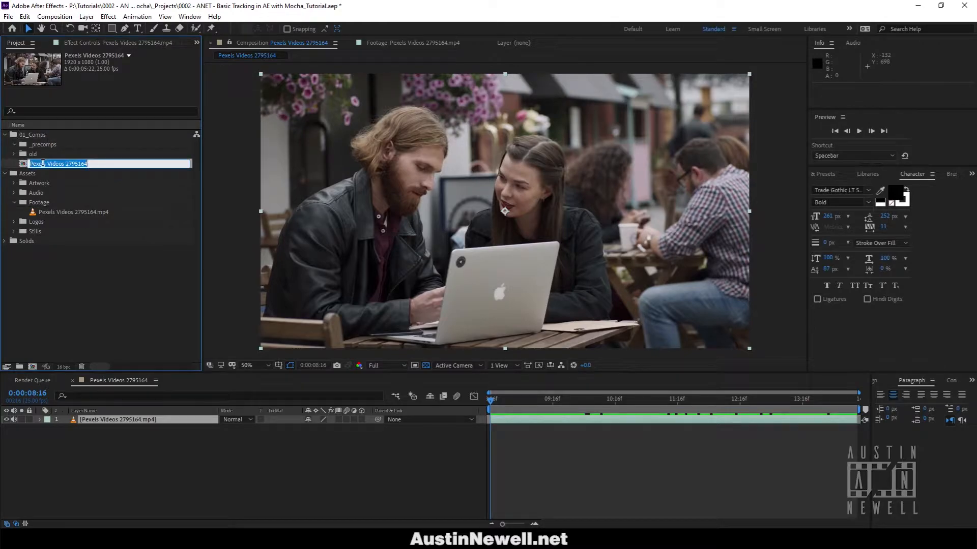
pyautogui.write('Master comp')
pyautogui.press('Return')
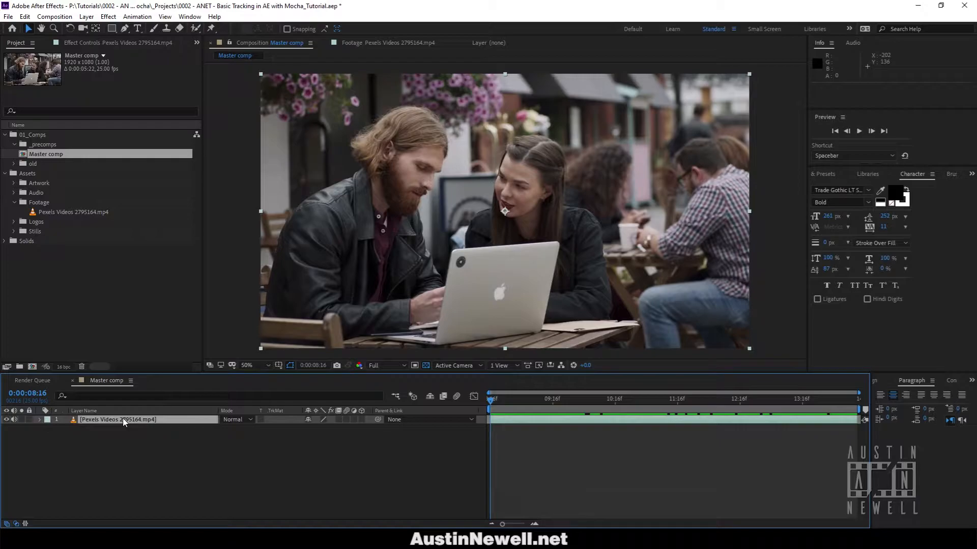
# - Pre-compose the clip layer as "Footage Precomp" with all attributes moved into it, and file it in the _precomps folder
pyautogui.hotkey('ctrl', 'shift', 'c')
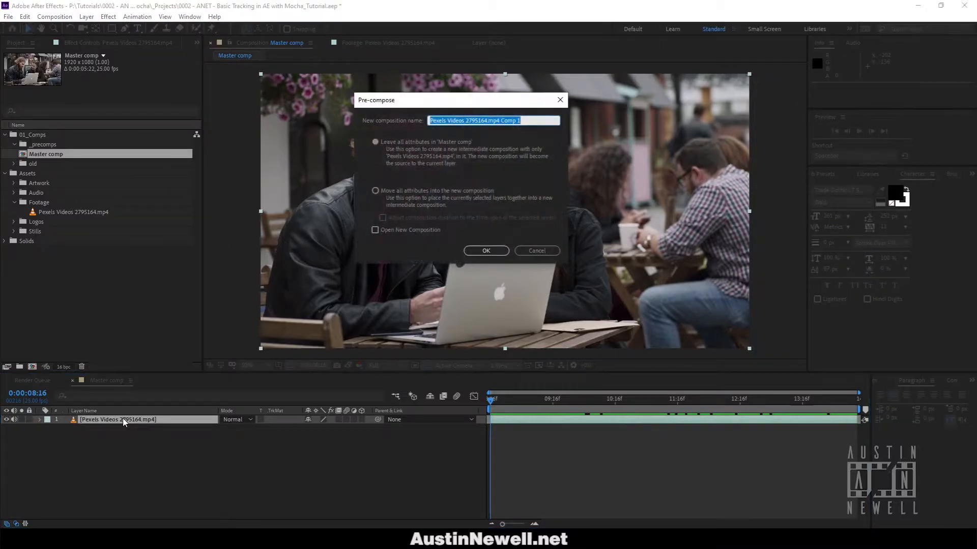
pyautogui.click(398, 195)
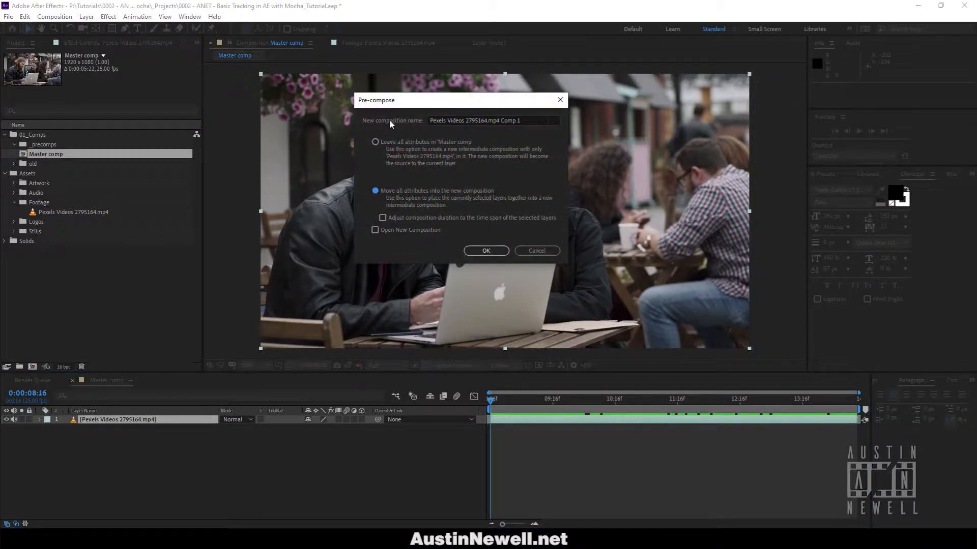
pyautogui.moveTo(555, 121); pyautogui.dragTo(253, 119)
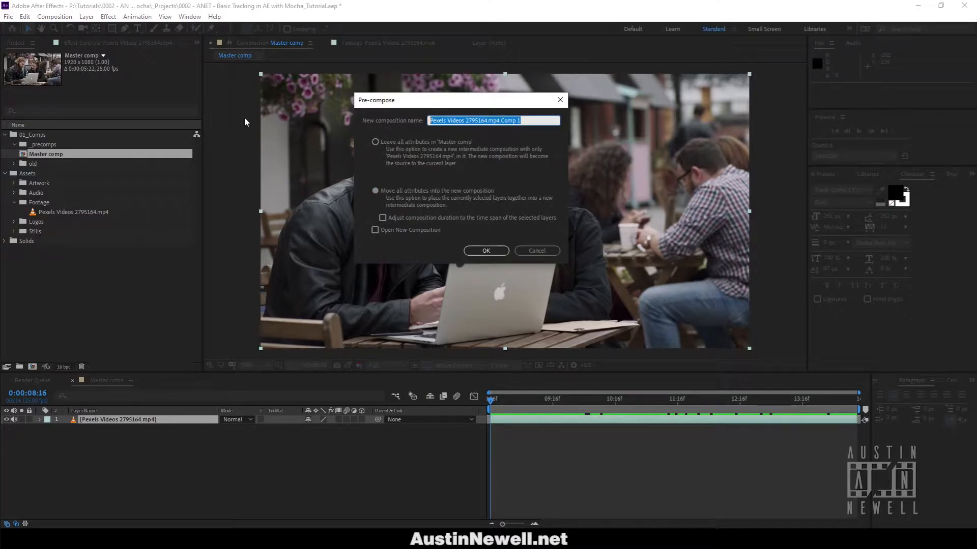
pyautogui.write('Footage Precomp')
pyautogui.press('Return')
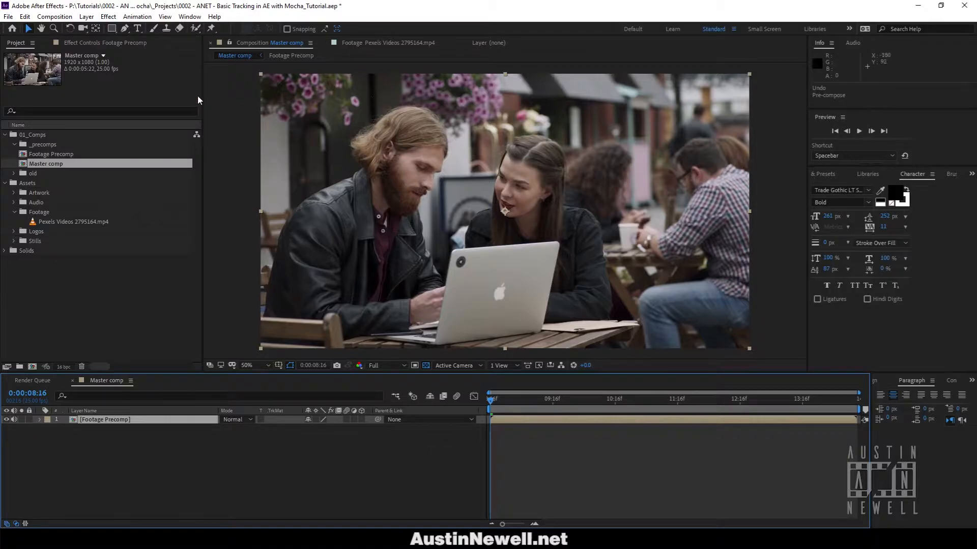
pyautogui.moveTo(38, 152); pyautogui.dragTo(53, 146)
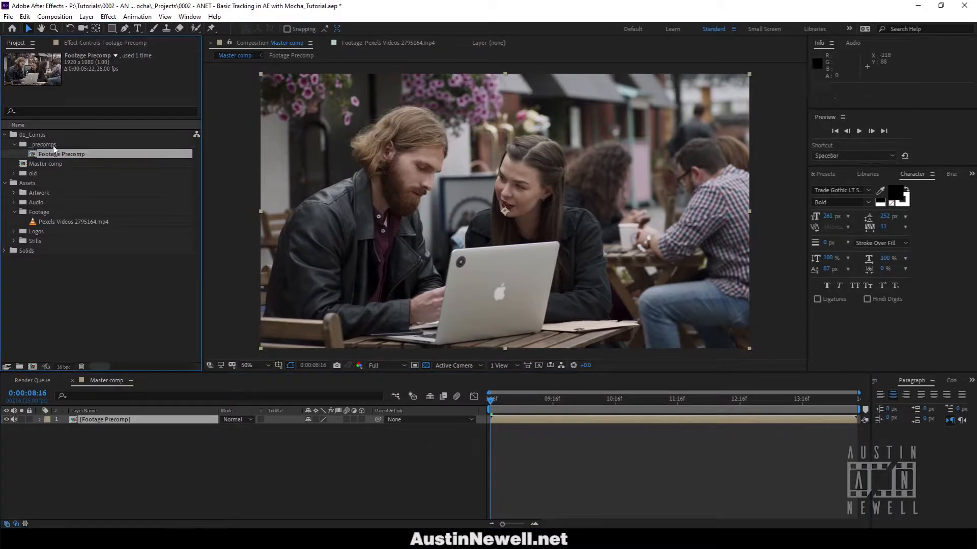
# - Apply Track in Boris FX Mocha to the Footage Precomp layer and launch Mocha AE
pyautogui.click(526, 470)
pyautogui.moveTo(487, 402); pyautogui.dragTo(406, 400)
pyautogui.click(85, 46)
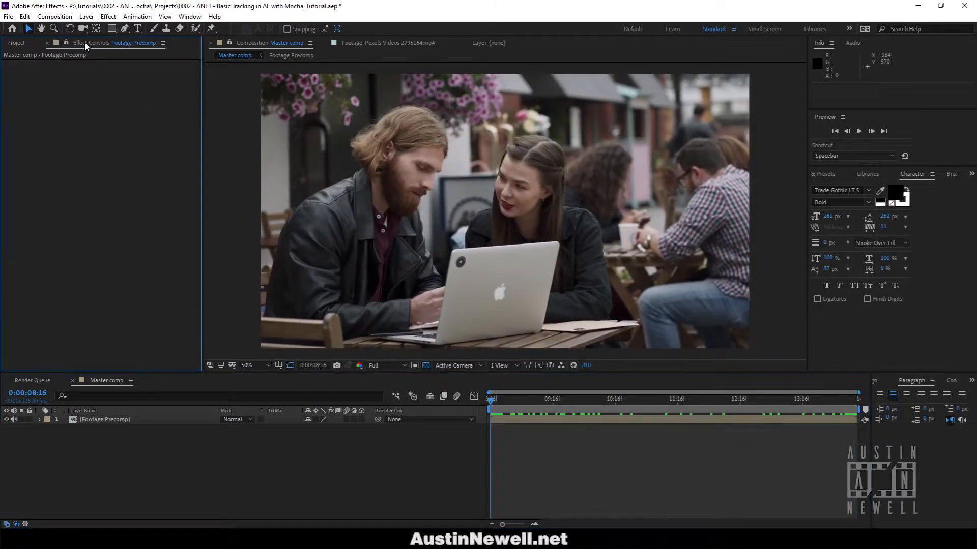
pyautogui.hotkey('ctrl', 'a')
pyautogui.click(137, 16)
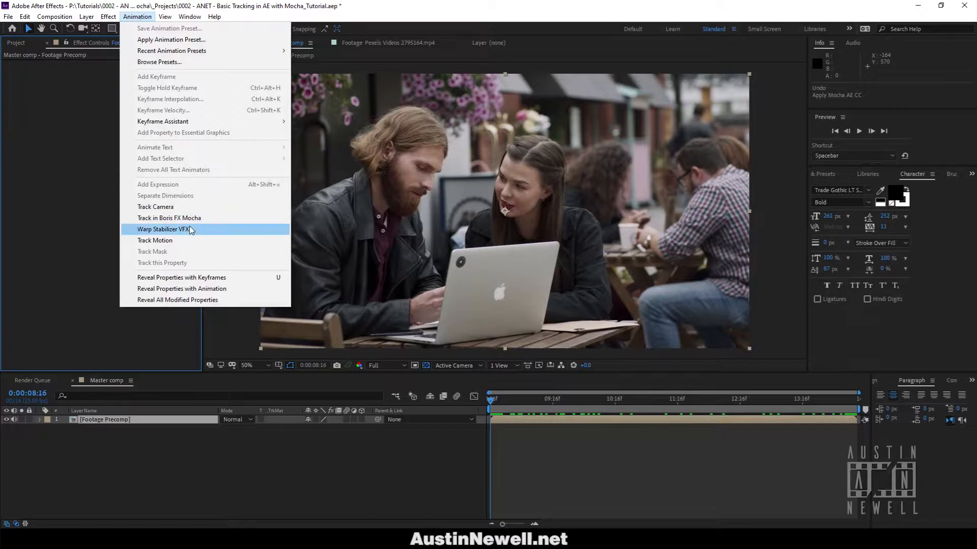
pyautogui.click(193, 222)
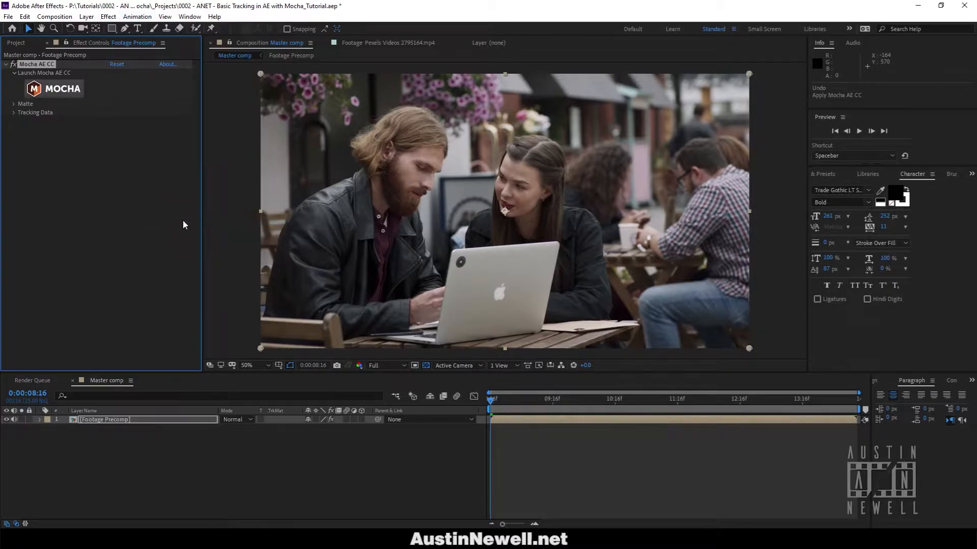
pyautogui.click(66, 92)
pyautogui.click(62, 91)
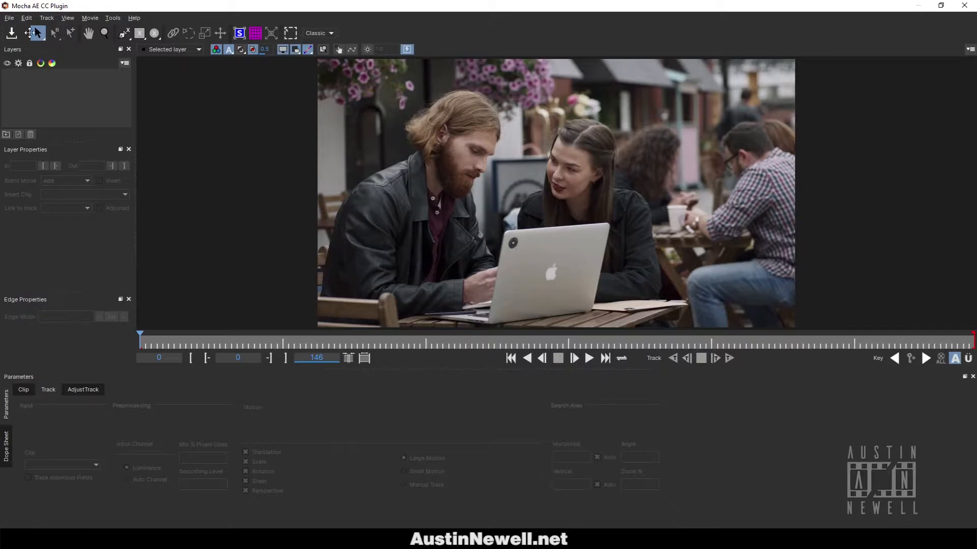
# - Draw a closed spline loosely around the woman's head on frame 0
pyautogui.click(123, 33)
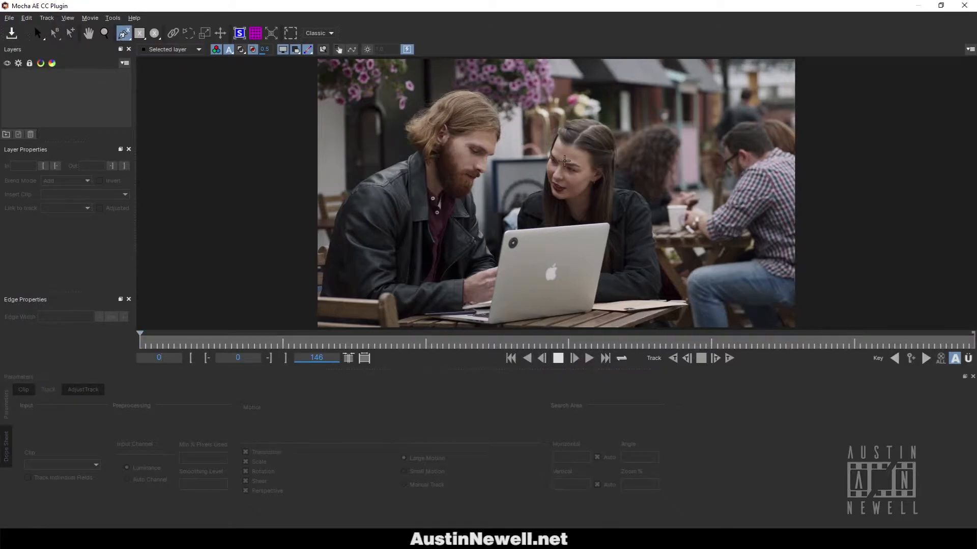
pyautogui.click(545, 187)
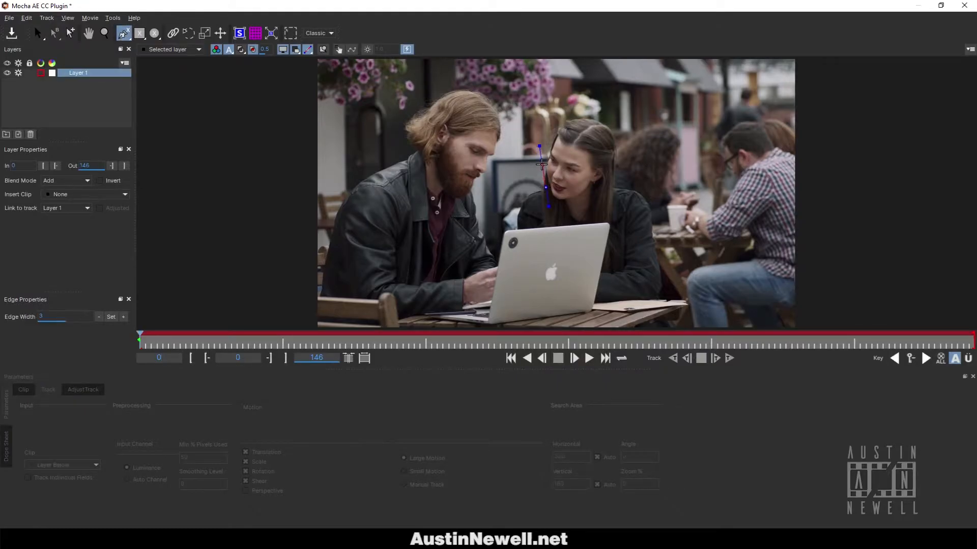
pyautogui.click(543, 163)
pyautogui.click(550, 132)
pyautogui.click(563, 115)
pyautogui.click(596, 111)
pyautogui.click(619, 121)
pyautogui.click(620, 136)
pyautogui.click(624, 154)
pyautogui.click(622, 170)
pyautogui.click(613, 186)
pyautogui.click(599, 198)
pyautogui.click(586, 205)
pyautogui.click(568, 209)
pyautogui.click(555, 208)
pyautogui.click(546, 200)
pyautogui.rightClick(546, 200)
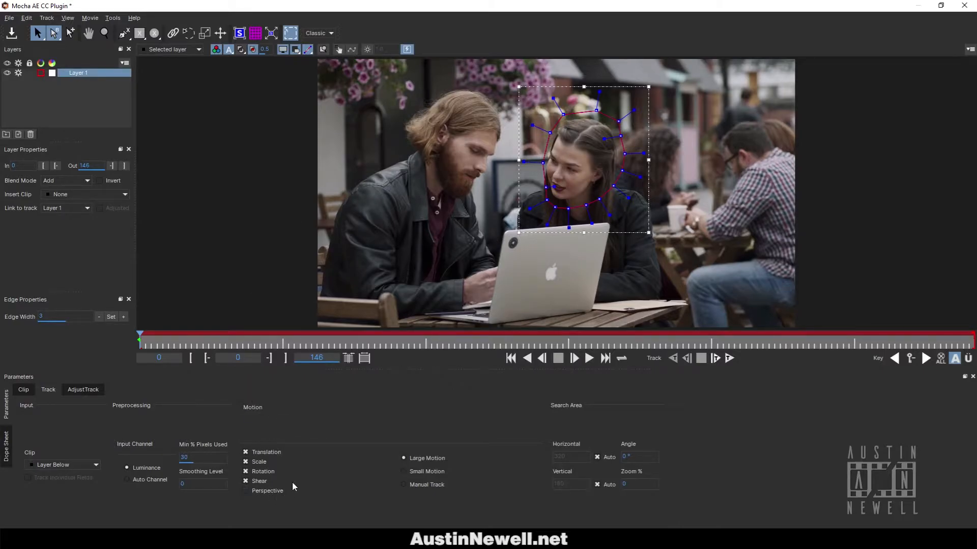
# - Limit the tracked motion to Translation by disabling Shear, Rotation and Scale
pyautogui.click(246, 481)
pyautogui.click(246, 471)
pyautogui.click(246, 462)
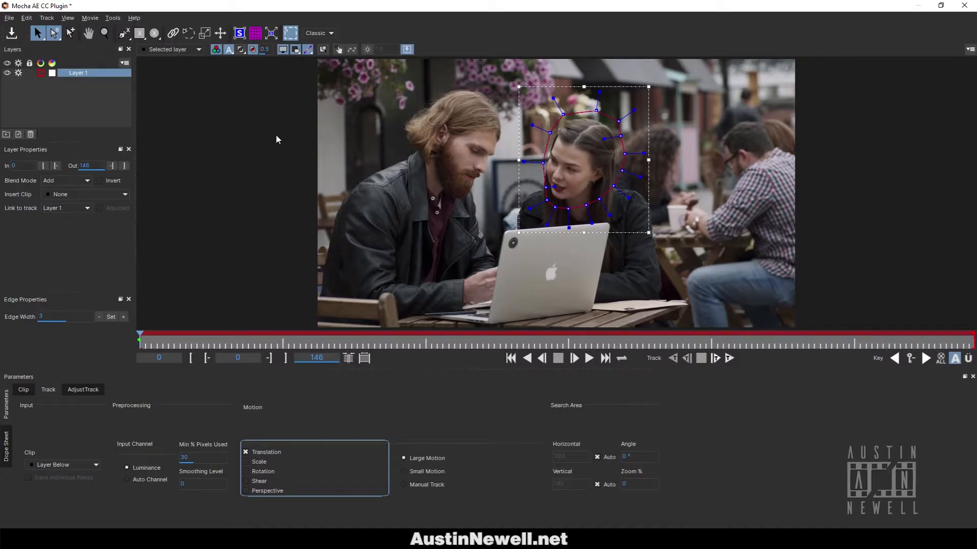
# - Switch the workspace layout to Roto and back to Classic
pyautogui.click(331, 34)
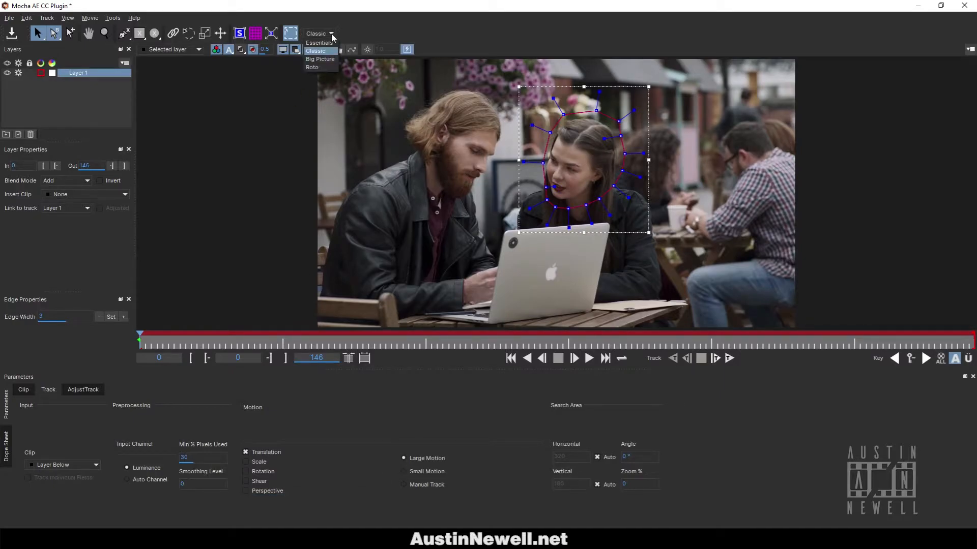
pyautogui.click(330, 67)
pyautogui.click(341, 33)
pyautogui.click(334, 49)
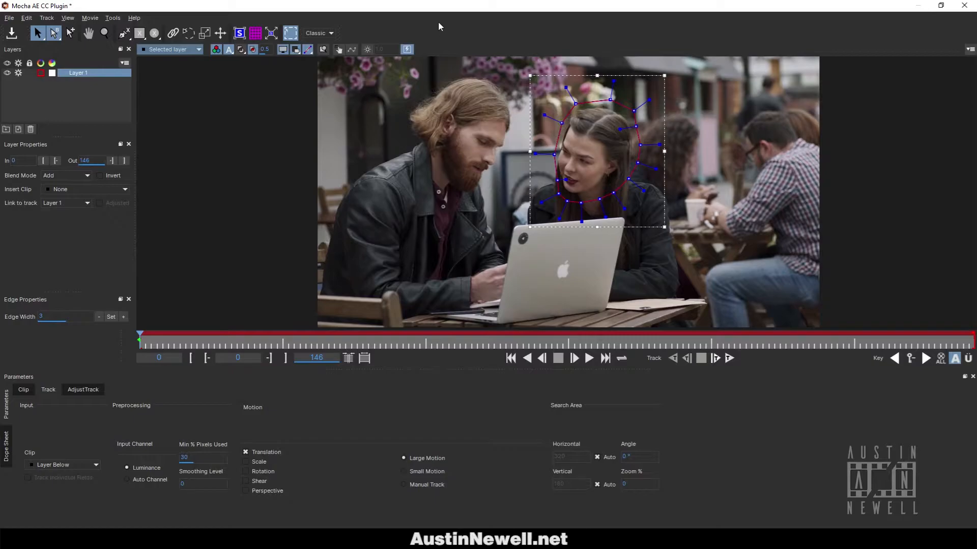
# - Track the layer forward to frame 37, reposition the whole spline around the woman's head there, and review the correction
pyautogui.click(729, 358)
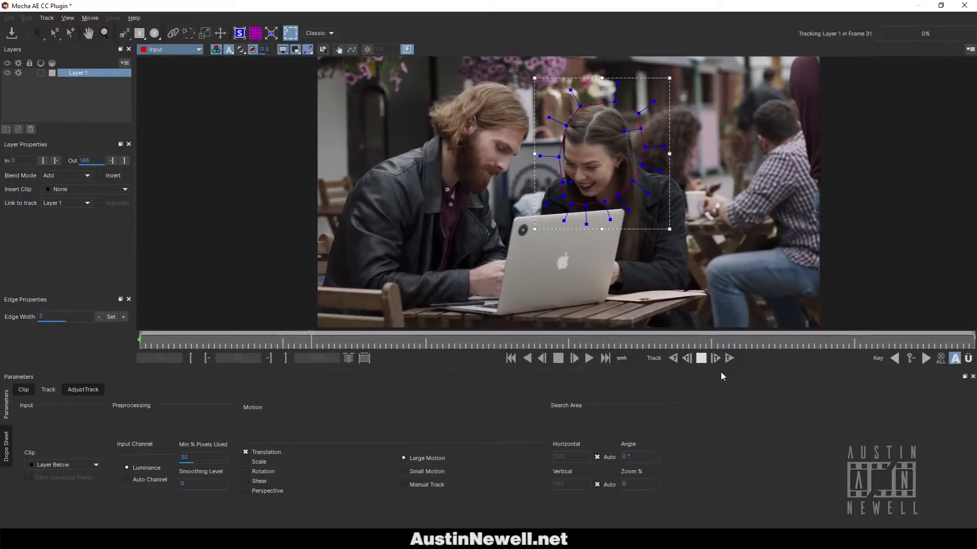
pyautogui.click(702, 359)
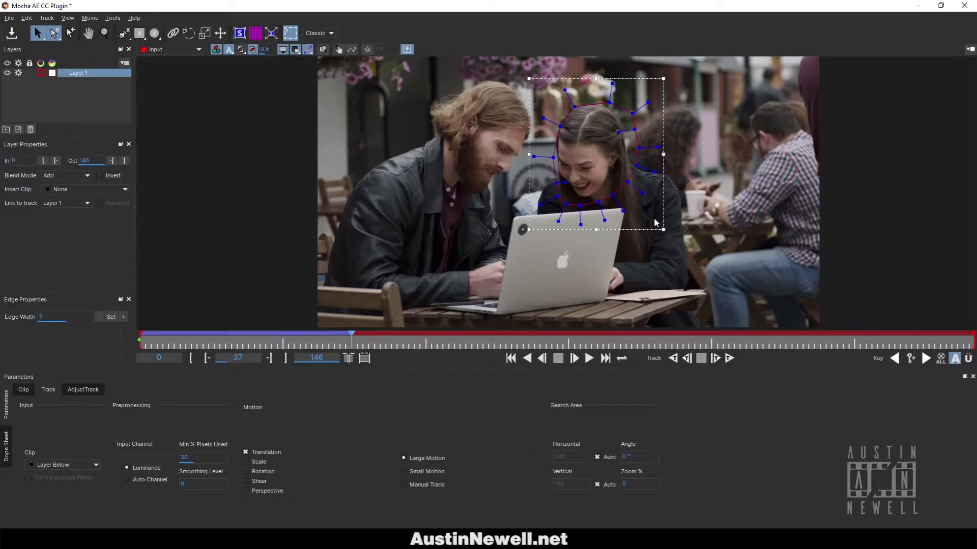
pyautogui.moveTo(651, 218); pyautogui.dragTo(542, 95)
pyautogui.moveTo(557, 197); pyautogui.dragTo(548, 192)
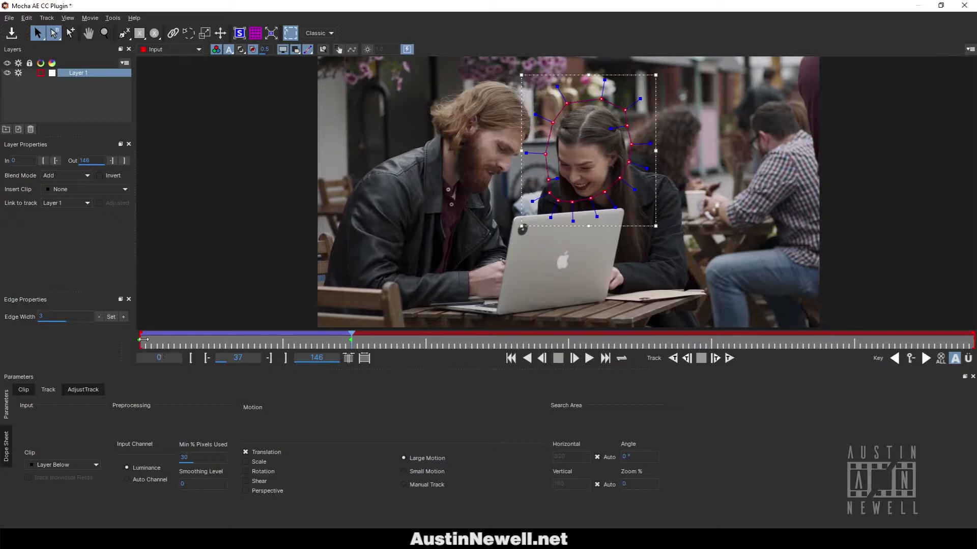
pyautogui.click(141, 338)
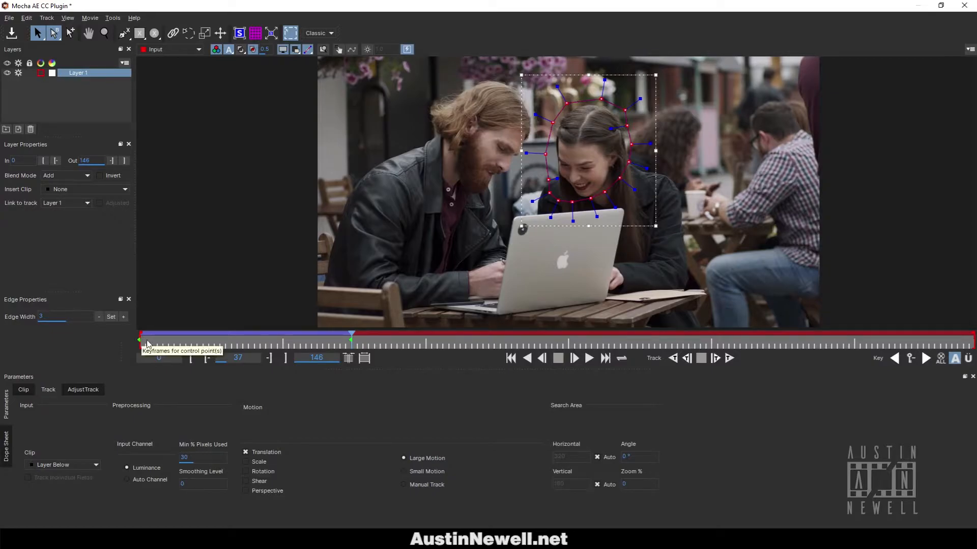
pyautogui.moveTo(153, 348); pyautogui.dragTo(351, 348)
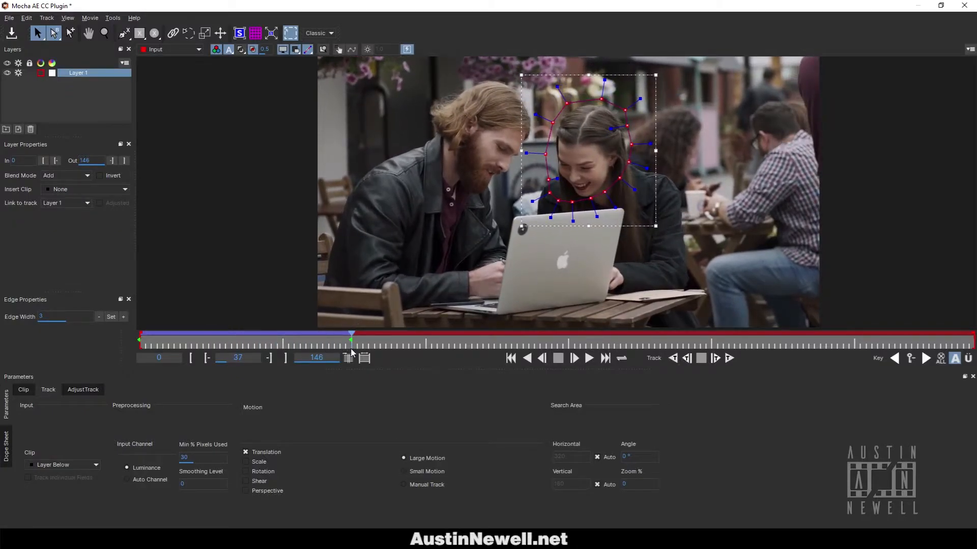
# - Continue tracking forward to frame 70 and shift the whole spline down around the woman's head
pyautogui.click(729, 359)
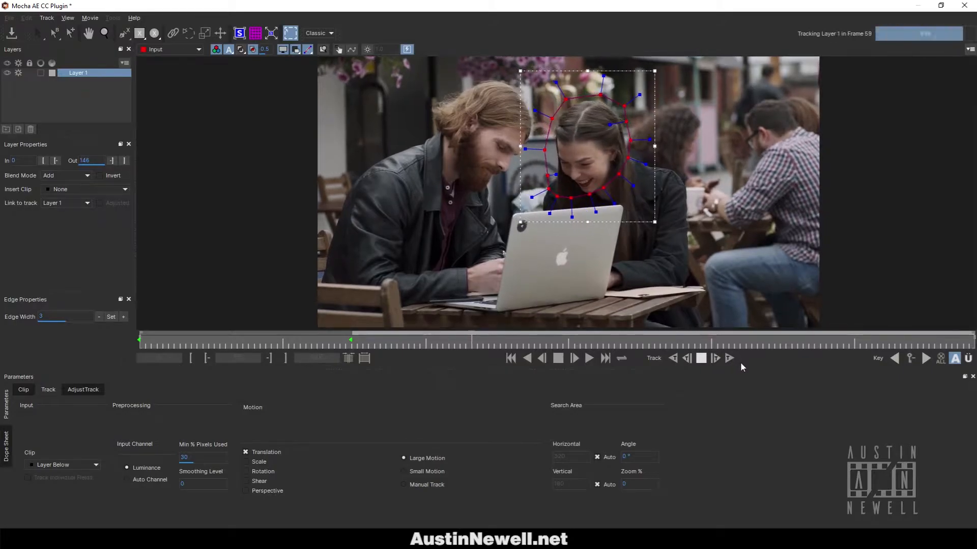
pyautogui.click(701, 358)
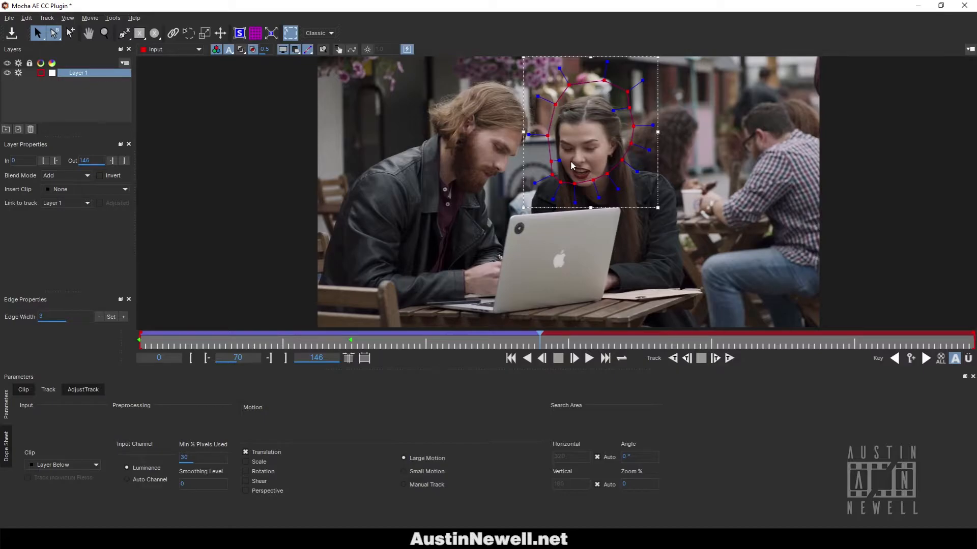
pyautogui.moveTo(651, 202); pyautogui.dragTo(535, 66)
pyautogui.moveTo(572, 185); pyautogui.dragTo(570, 196)
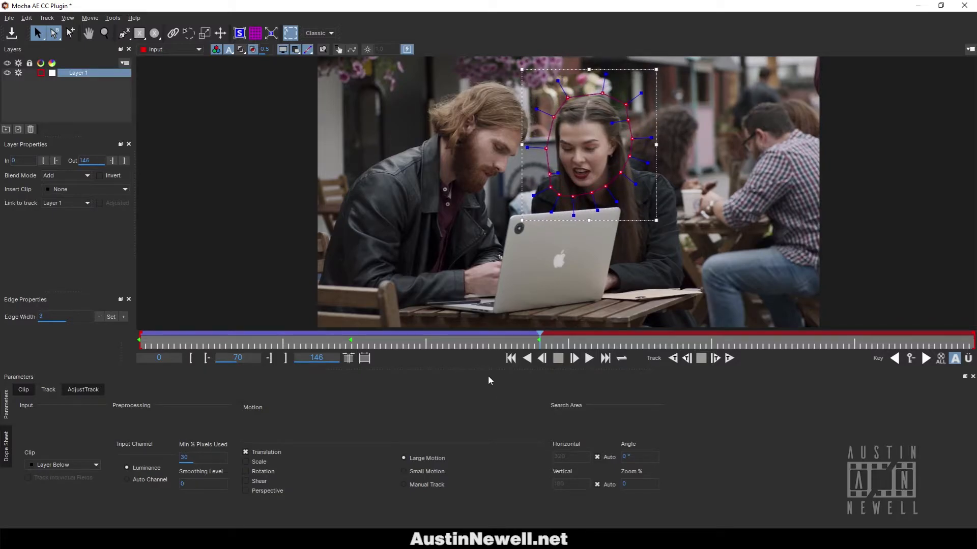
# - Resume forward tracking past frame 124, and correct the spline's position around the woman's head at frames 124 and 101
pyautogui.click(729, 358)
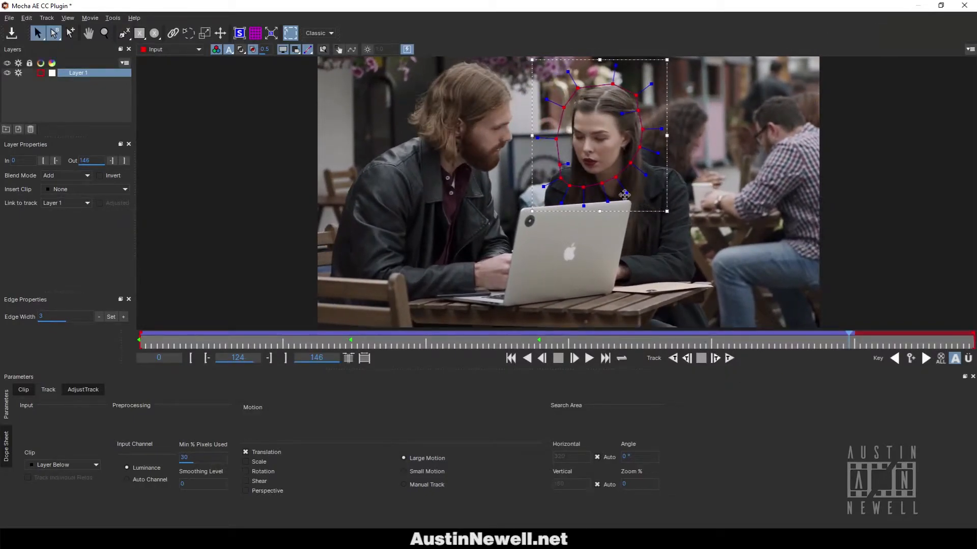
pyautogui.moveTo(604, 182); pyautogui.dragTo(611, 180)
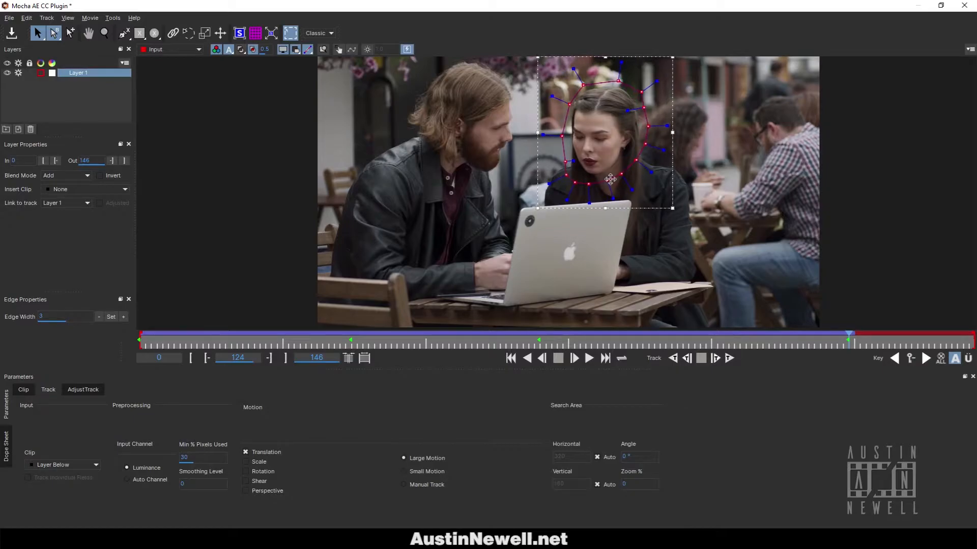
pyautogui.moveTo(847, 337); pyautogui.dragTo(711, 335)
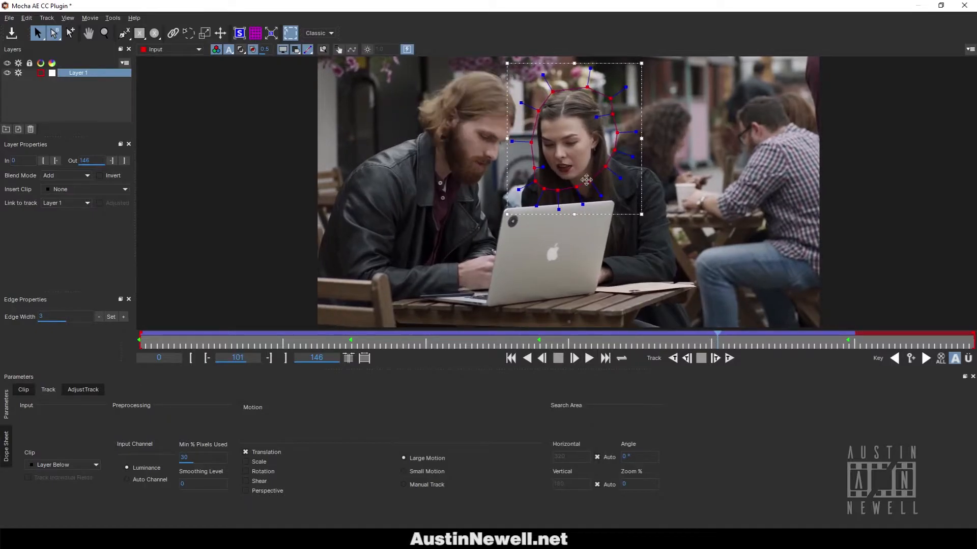
pyautogui.moveTo(604, 343); pyautogui.dragTo(846, 345)
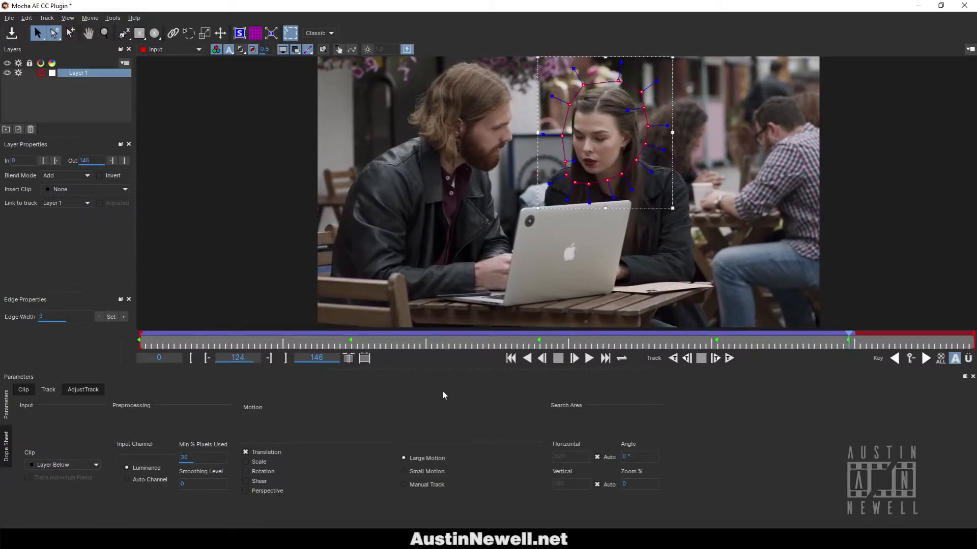
# - Track the layer forward to the last frame, review the spline back to frame 0, and close Mocha, saving the project changes
pyautogui.click(730, 358)
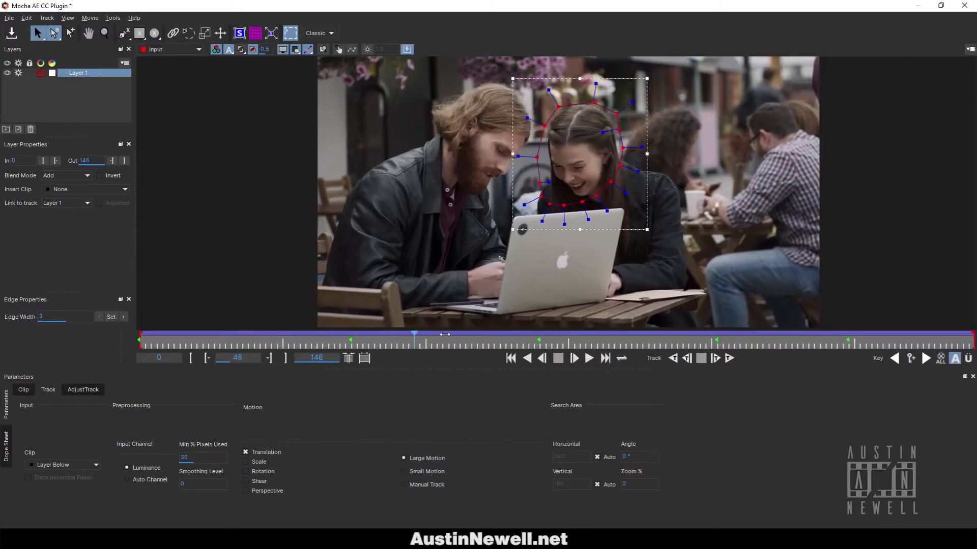
pyautogui.moveTo(445, 334); pyautogui.dragTo(134, 357)
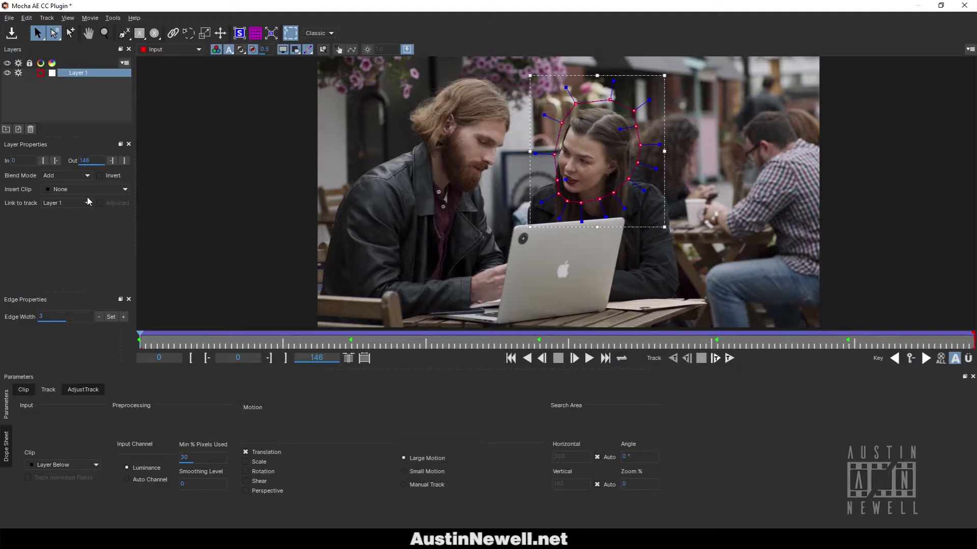
pyautogui.click(964, 6)
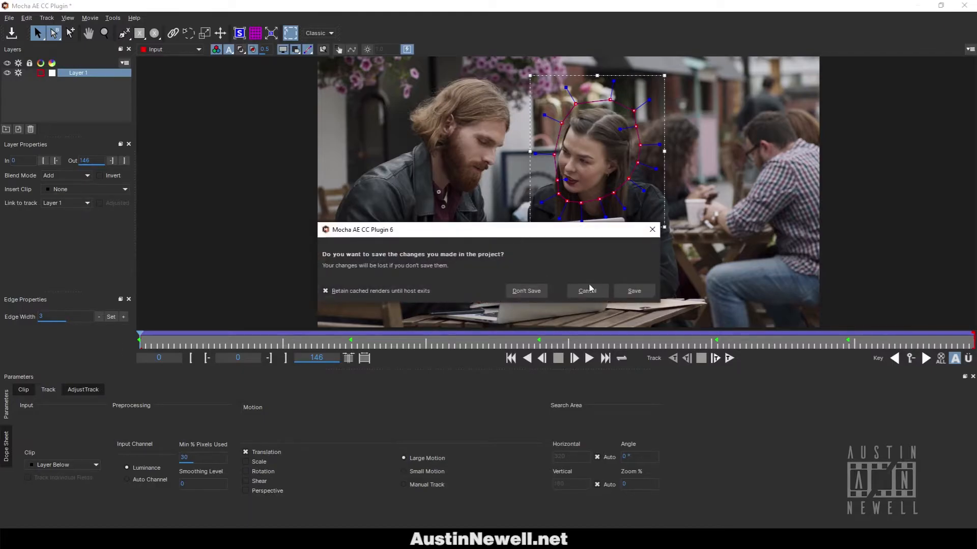
pyautogui.click(634, 291)
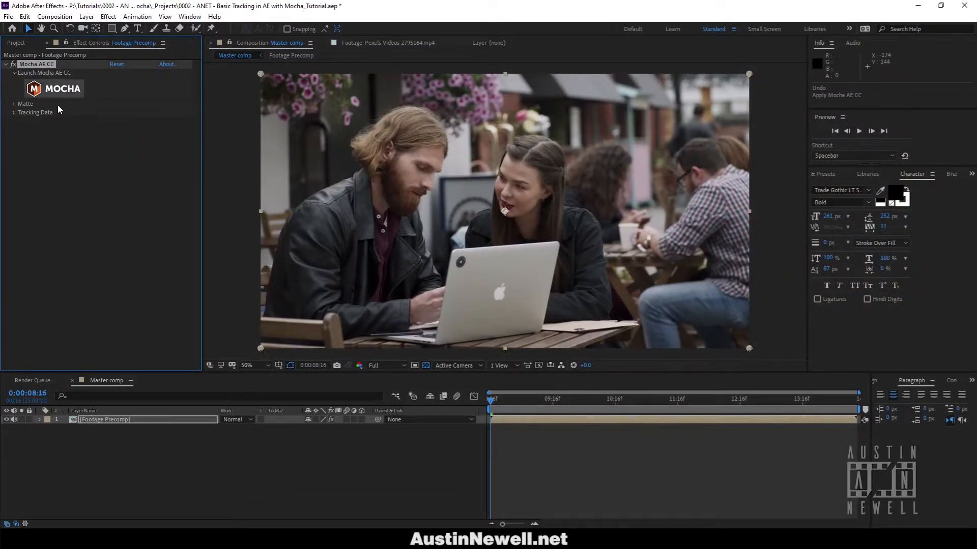
# - Add a null object to the Master comp and rename it "Girl Head Tracking Data"
pyautogui.click(99, 459)
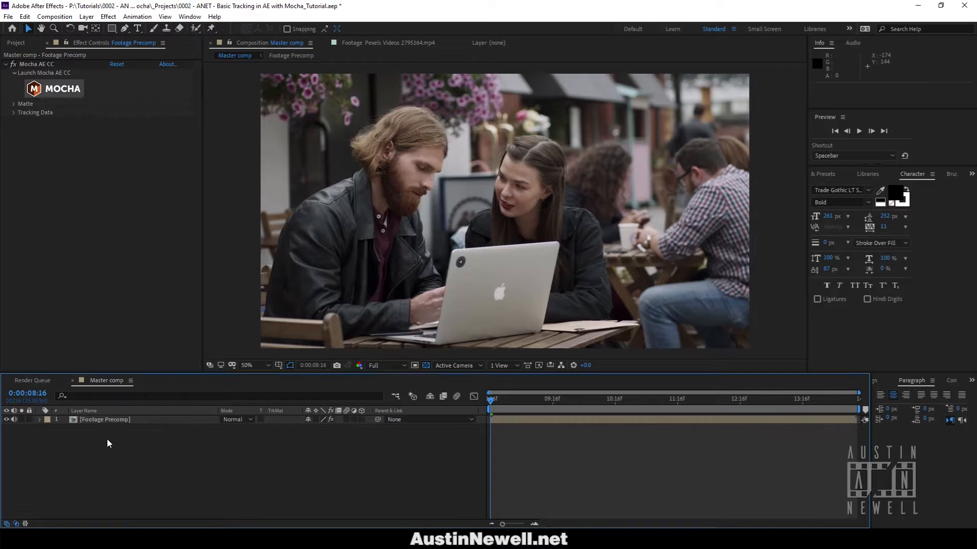
pyautogui.rightClick(112, 439)
pyautogui.moveTo(216, 330)
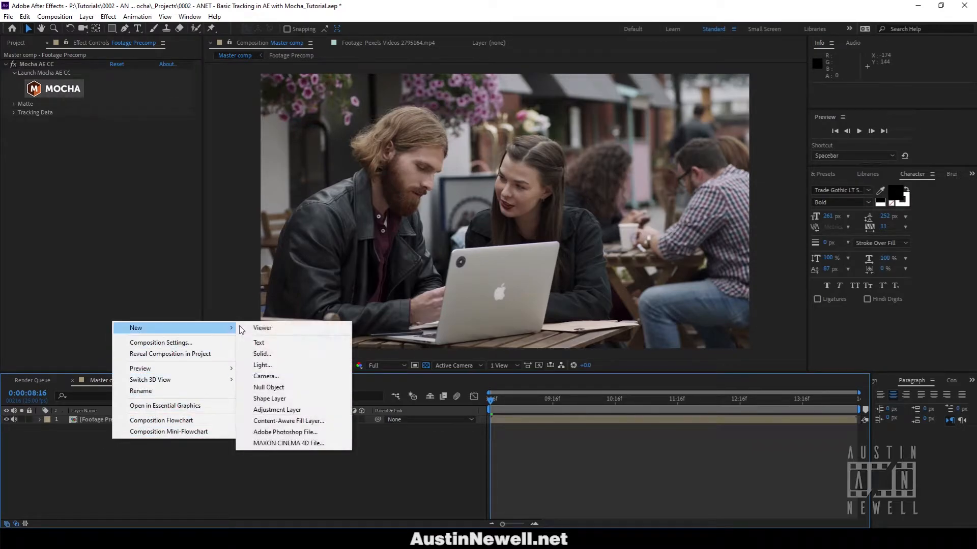
pyautogui.click(281, 385)
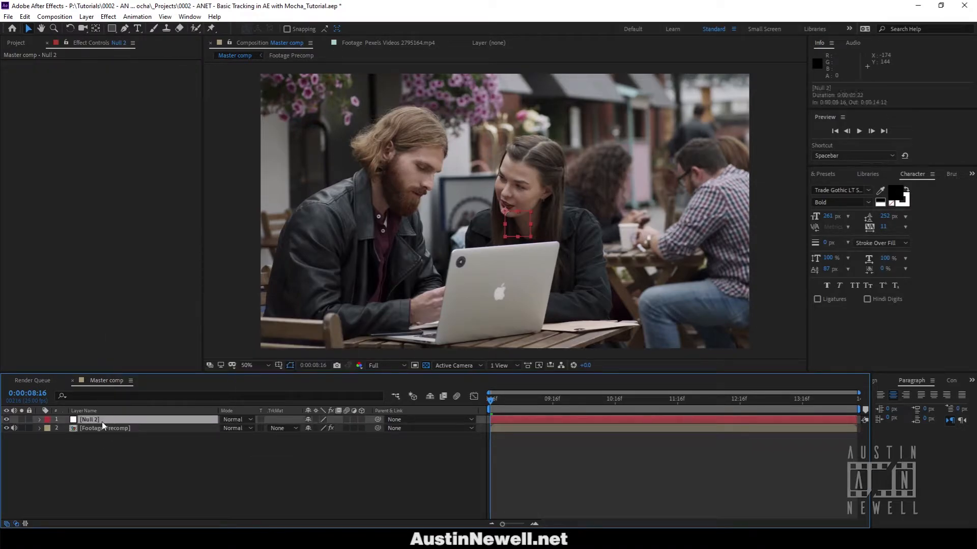
pyautogui.press('Return')
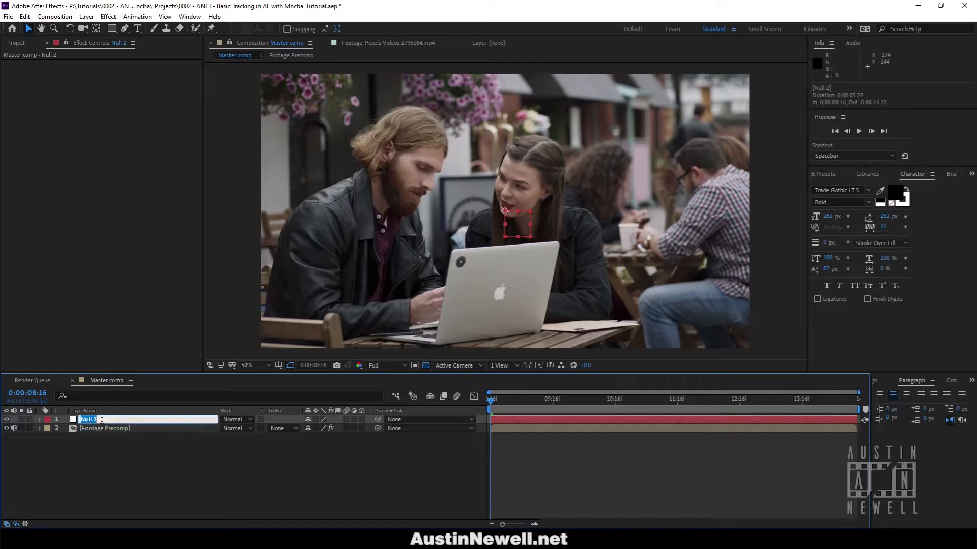
pyautogui.write('Girl Head Tracking Data')
pyautogui.click(133, 473)
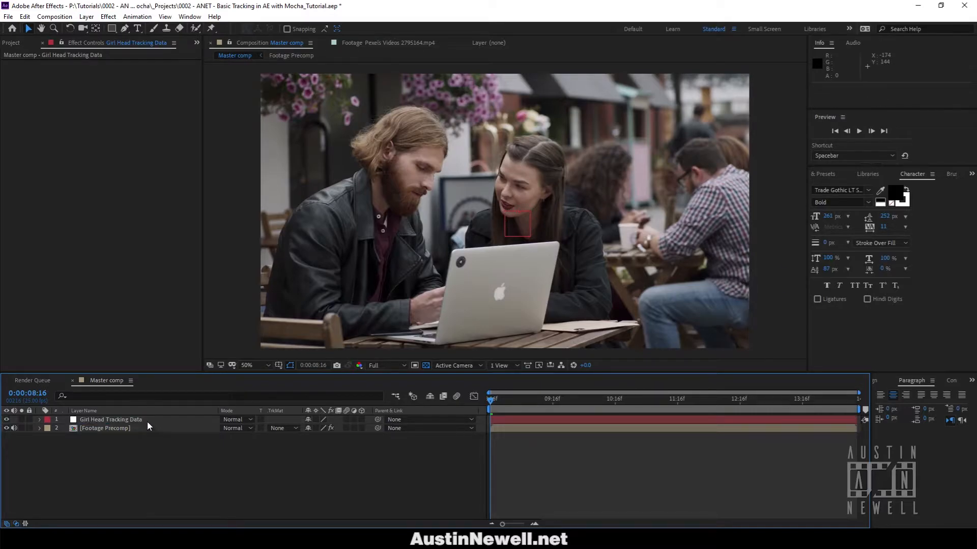
# - Create track data in the Mocha AE effect on the Footage Precomp layer, using Layer 1
pyautogui.click(124, 428)
pyautogui.click(15, 112)
pyautogui.click(164, 122)
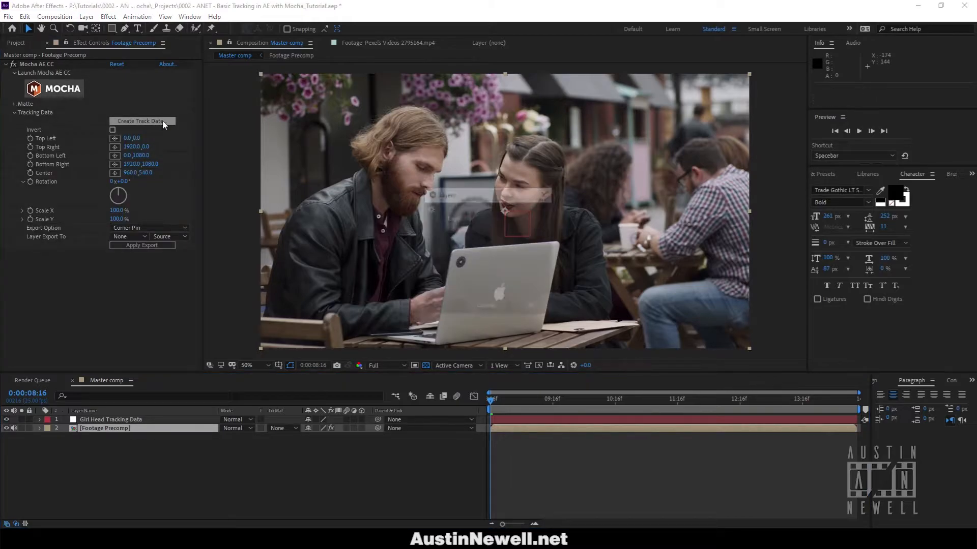
pyautogui.click(431, 217)
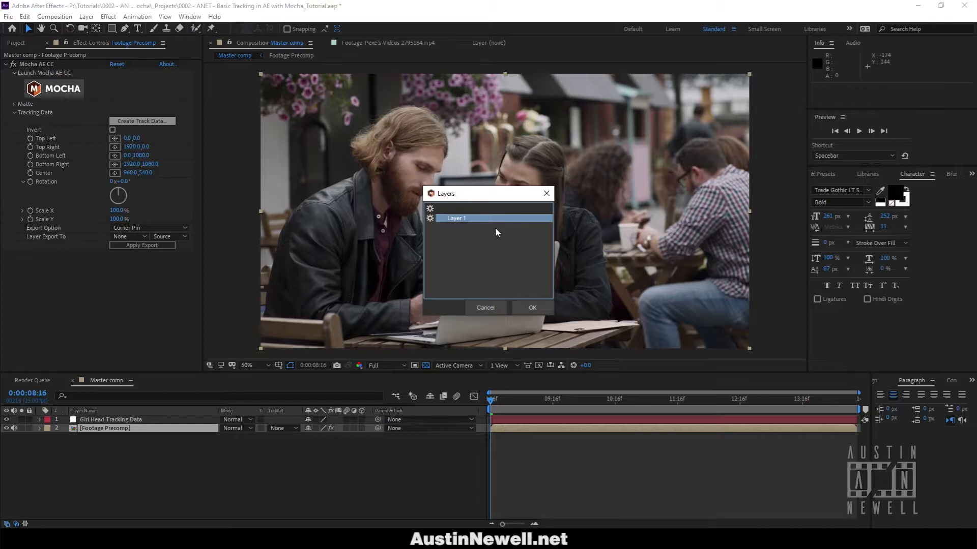
pyautogui.click(532, 306)
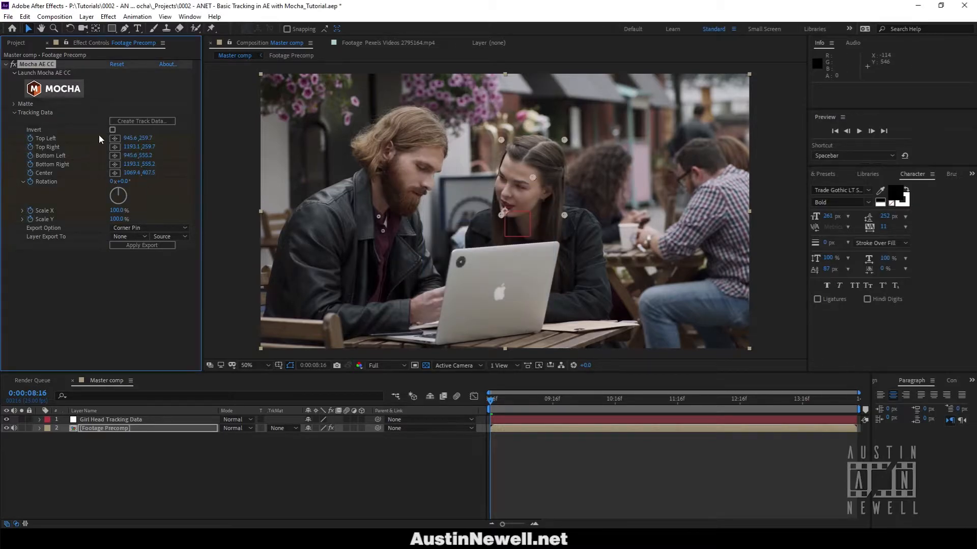
# - Export the tracking data as Transform to the Girl Head Tracking Data layer and preview the null's motion
pyautogui.click(141, 228)
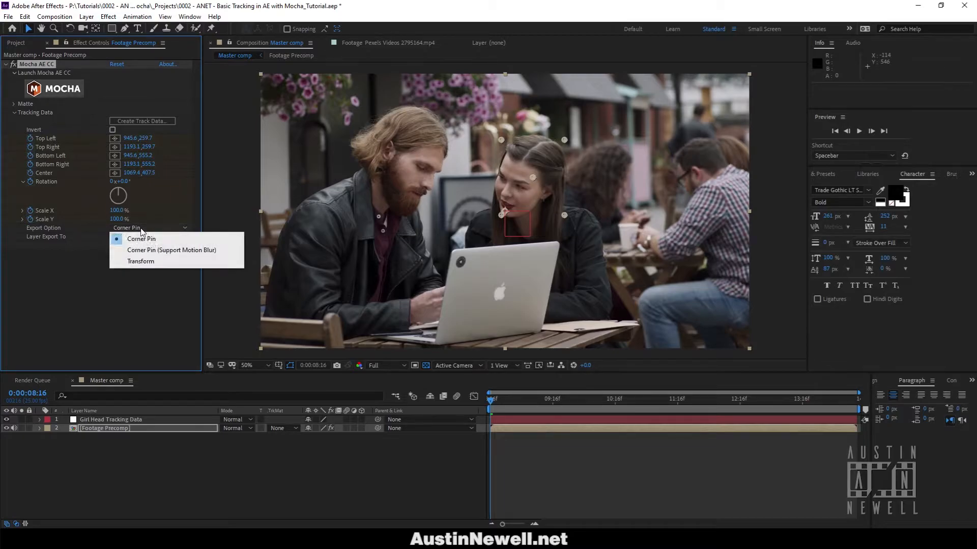
pyautogui.click(133, 261)
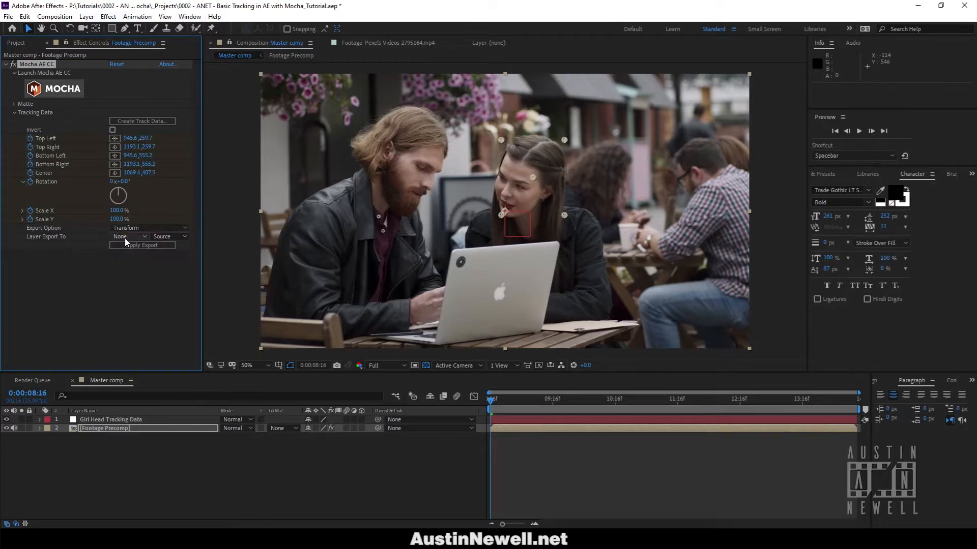
pyautogui.click(127, 238)
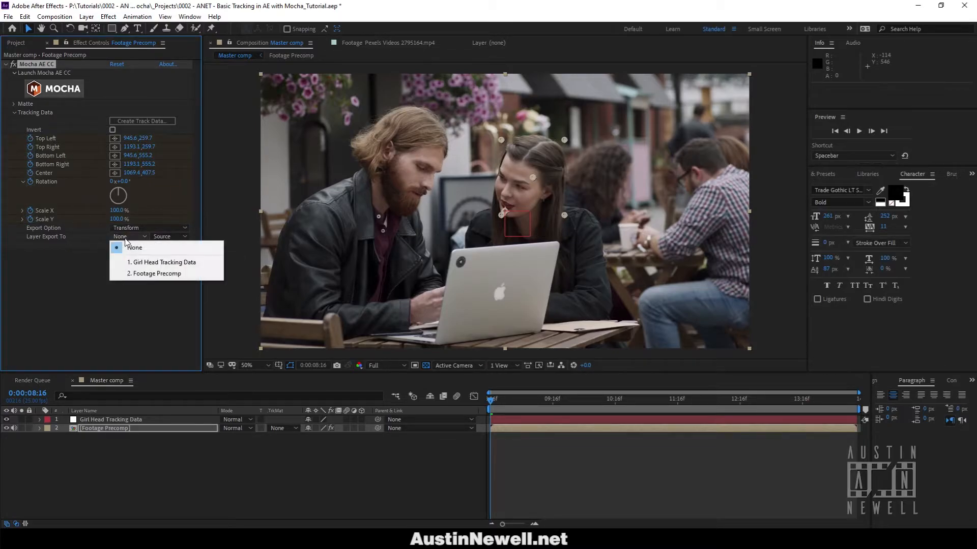
pyautogui.click(173, 262)
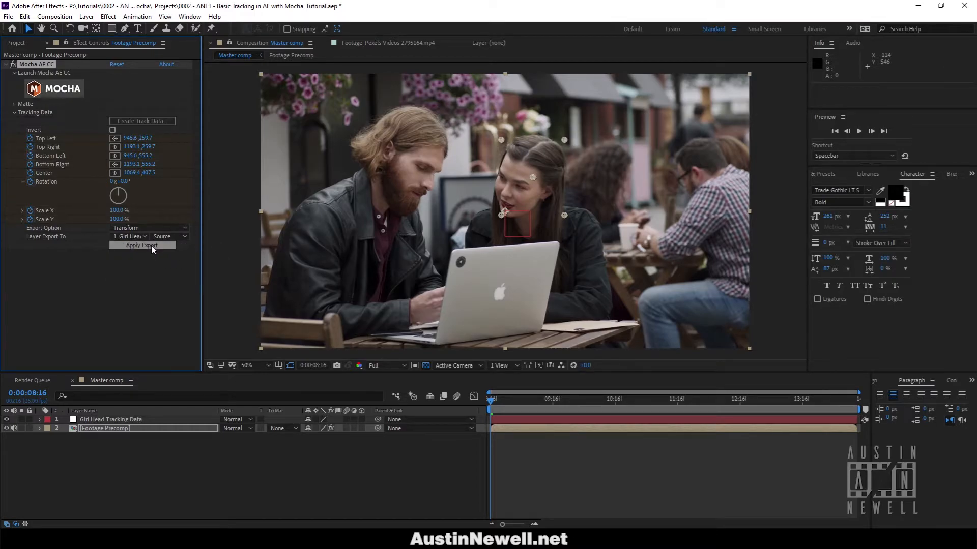
pyautogui.click(151, 245)
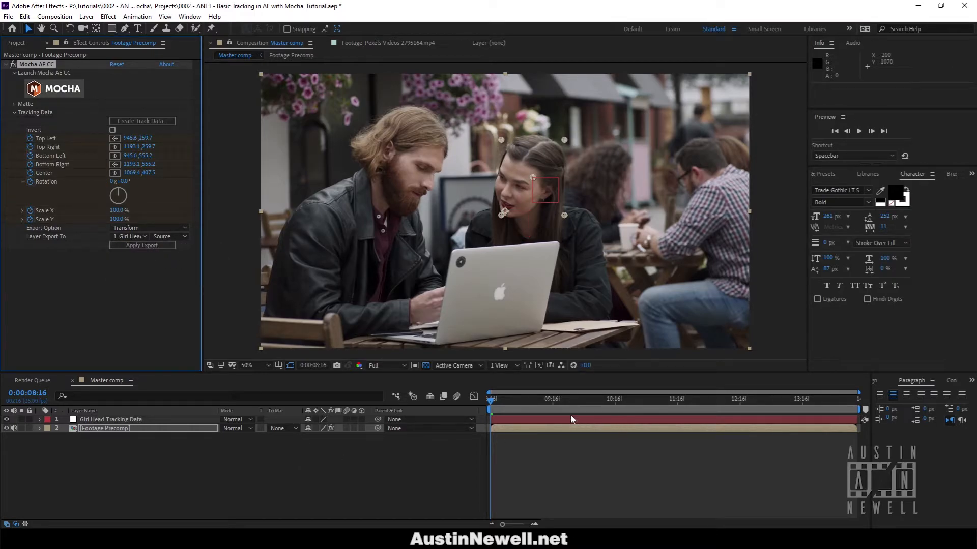
pyautogui.moveTo(501, 403)
pyautogui.mouseDown()
pyautogui.moveTo(855, 405)
pyautogui.moveTo(489, 409)
pyautogui.mouseUp()
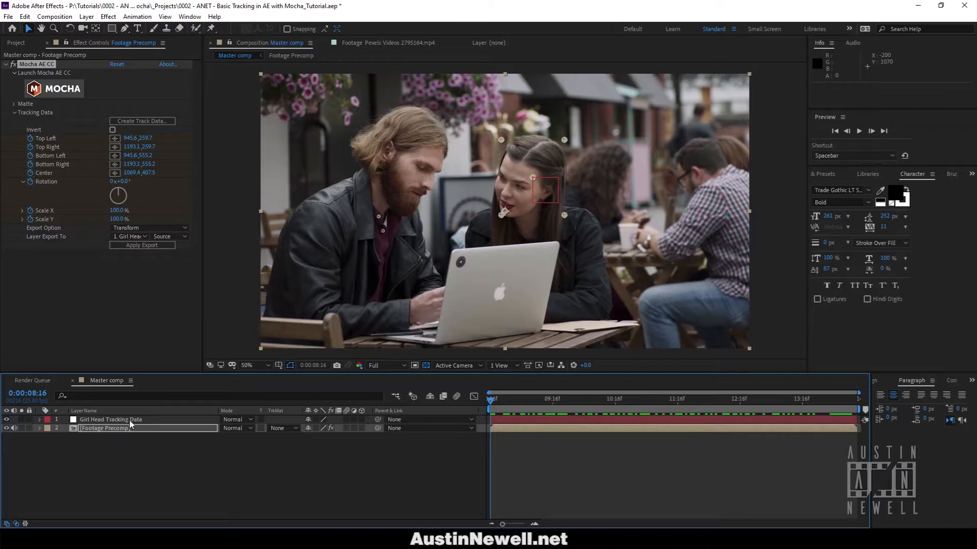
# - Remove all Scale and Rotation keyframes from the Girl Head Tracking Data null, keeping only its Position keyframes, and check the motion
pyautogui.click(129, 421)
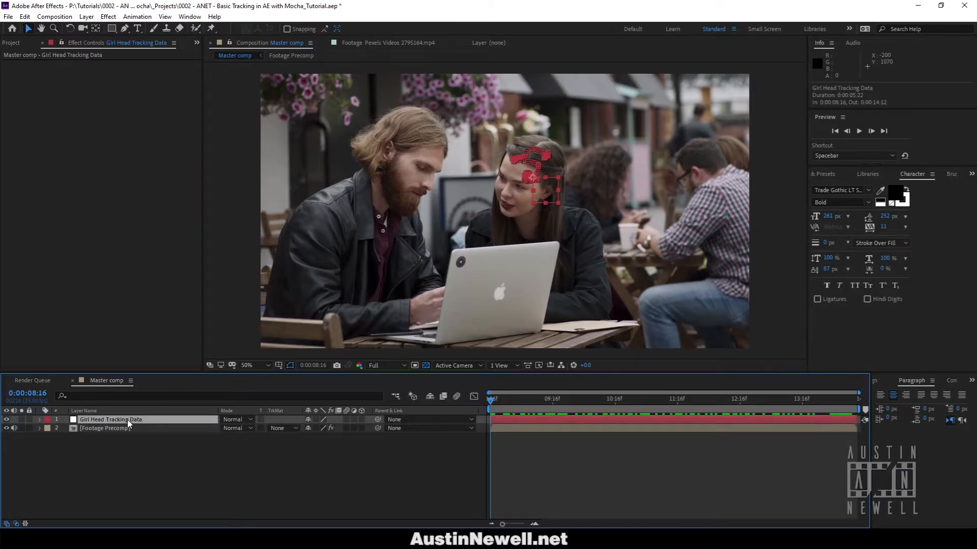
pyautogui.press('u')
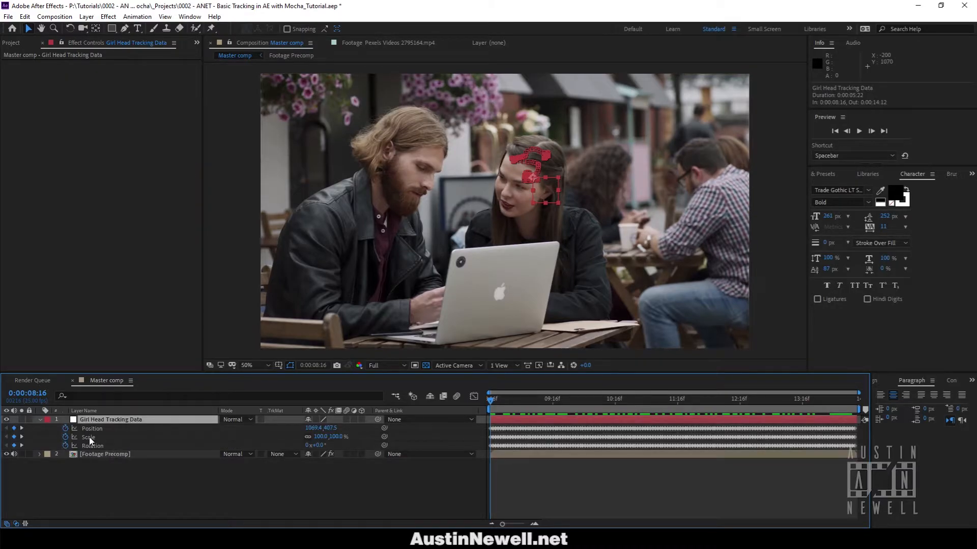
pyautogui.click(66, 437)
pyautogui.click(66, 446)
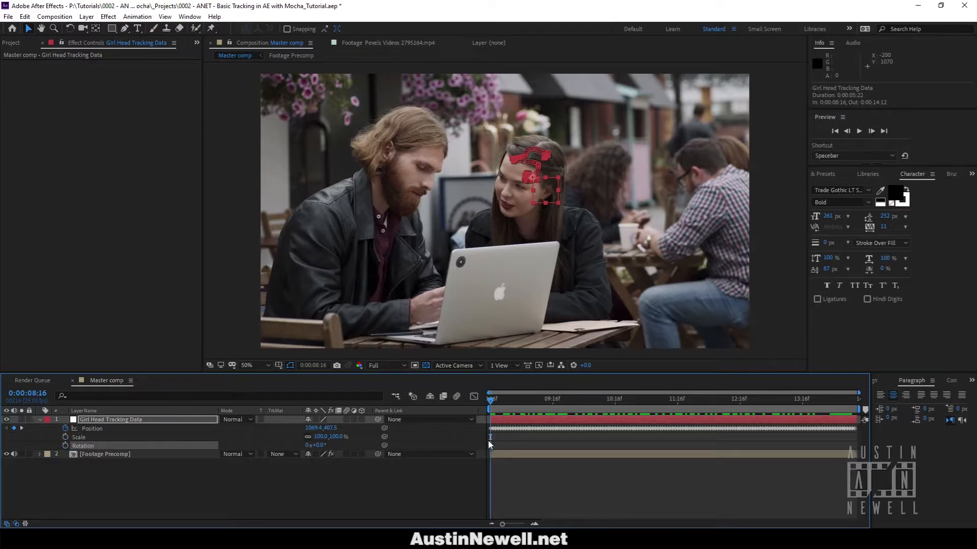
pyautogui.click(441, 490)
pyautogui.moveTo(496, 403); pyautogui.dragTo(389, 379)
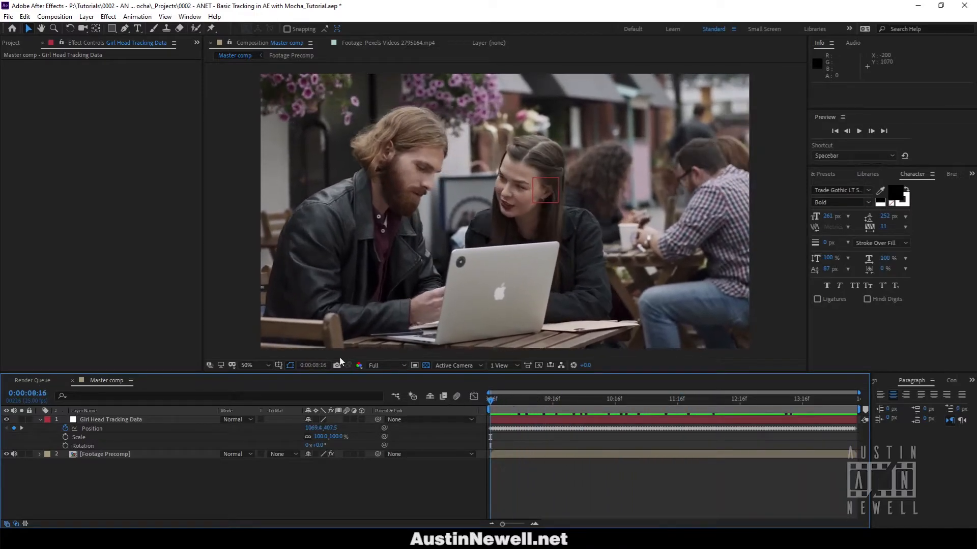
pyautogui.click(41, 420)
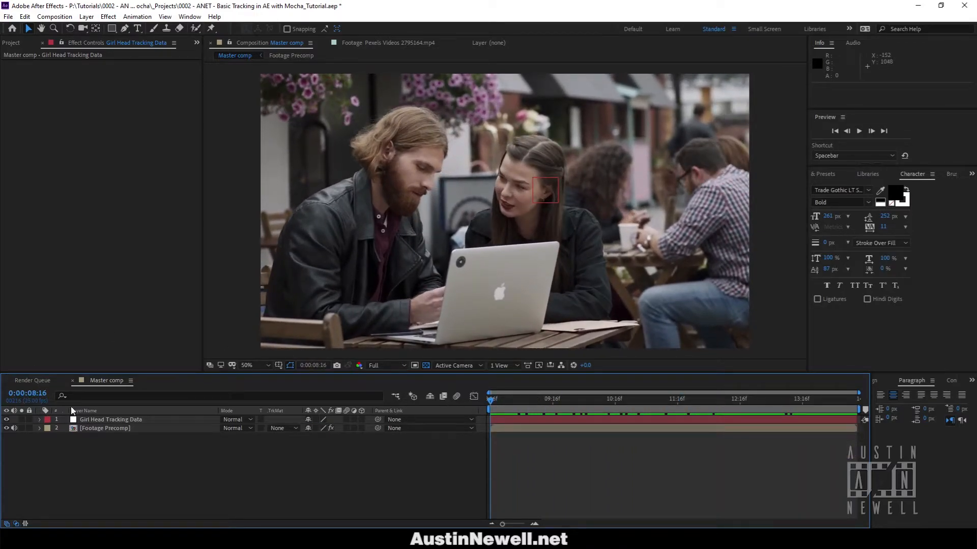
# - Create a deep red solid layer at the full composition size
pyautogui.rightClick(116, 456)
pyautogui.moveTo(168, 338)
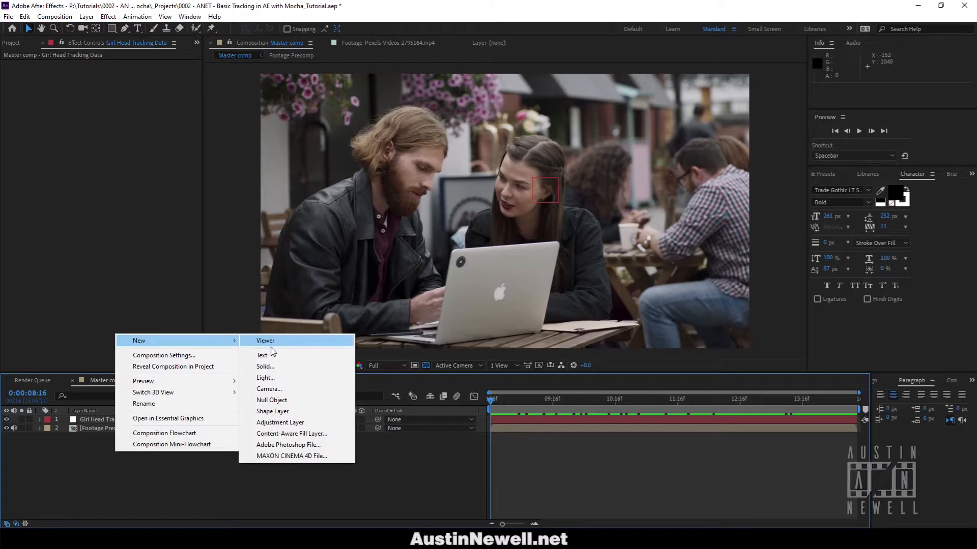
pyautogui.click(273, 367)
pyautogui.click(117, 178)
pyautogui.click(134, 82)
pyautogui.click(236, 27)
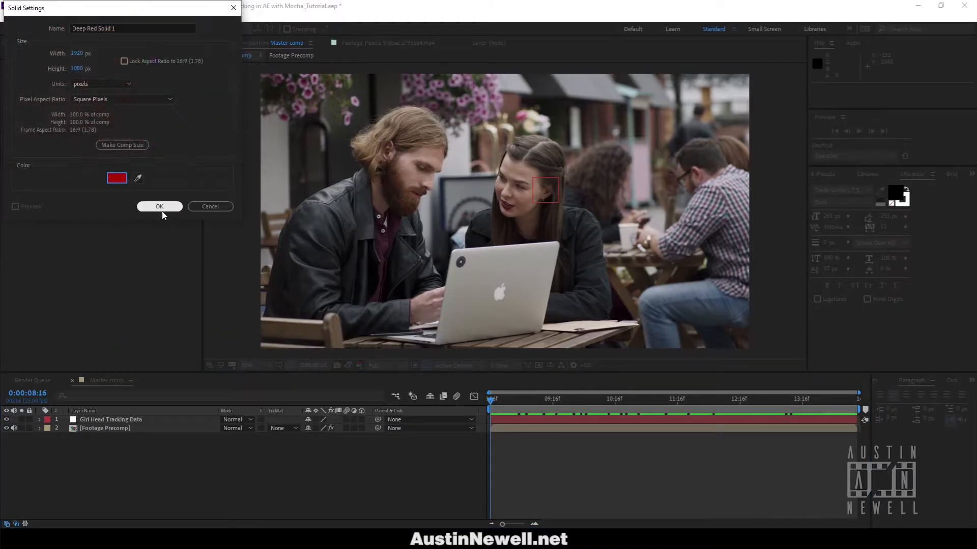
pyautogui.click(160, 206)
# - Scale the red solid down to 19% and place it beside the woman's head at about 1374, 392
pyautogui.press('s')
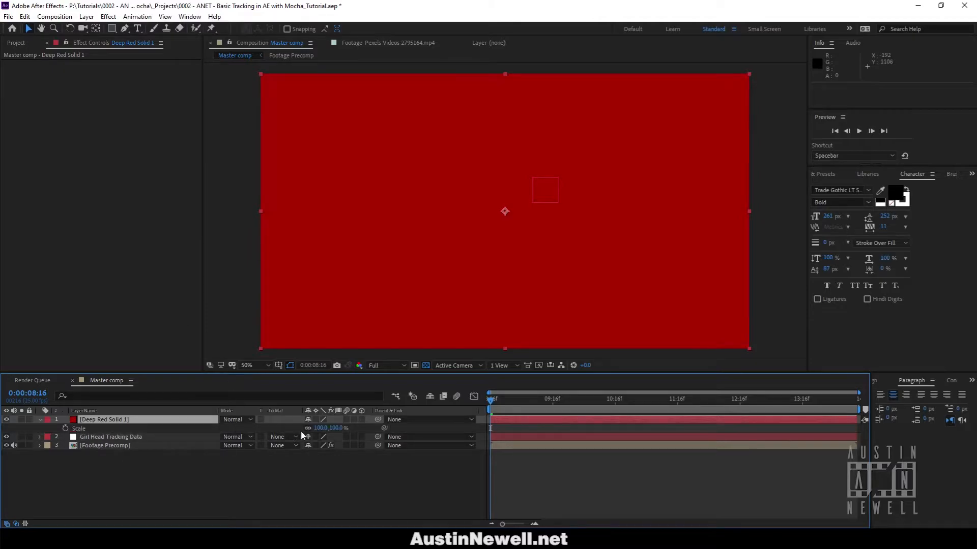
pyautogui.moveTo(317, 428); pyautogui.dragTo(275, 428)
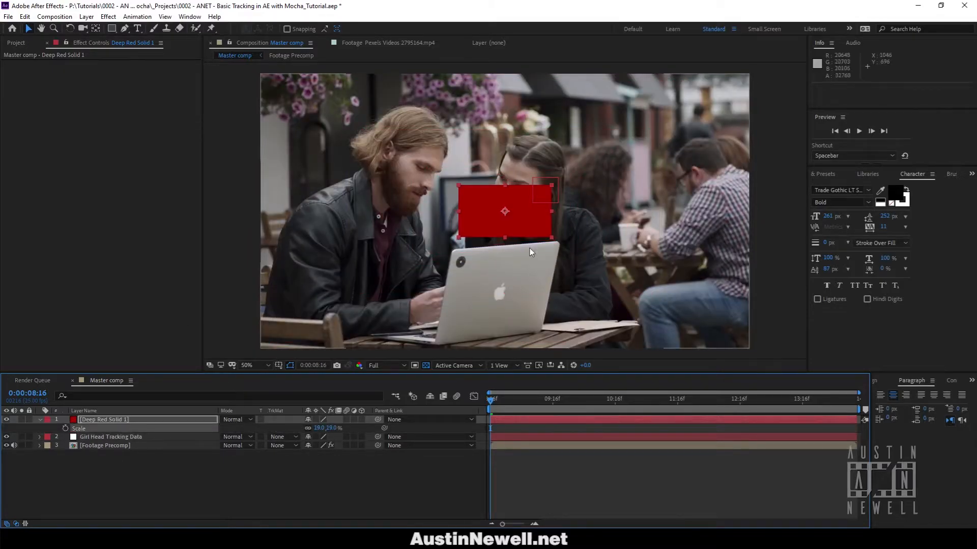
pyautogui.moveTo(521, 217); pyautogui.dragTo(627, 177)
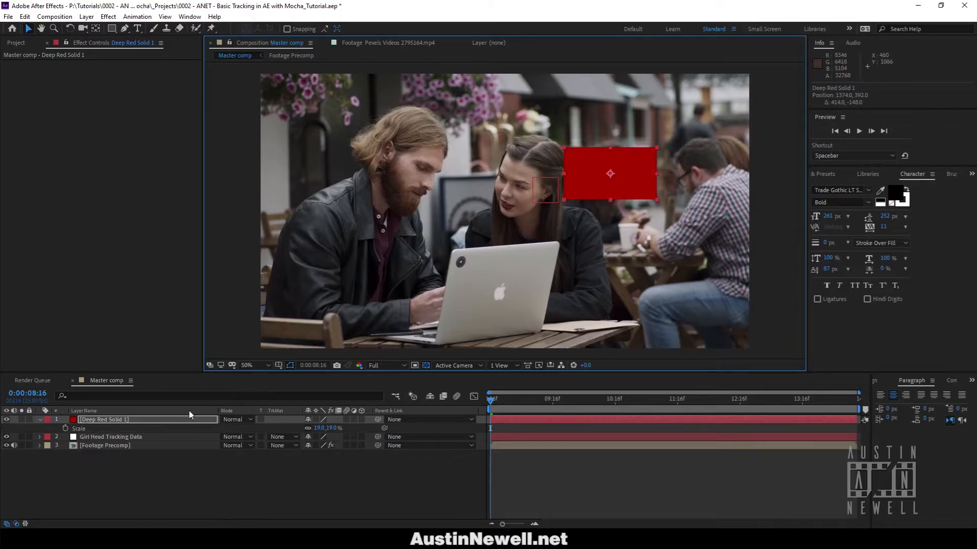
# - Parent the red solid to the Girl Head Tracking Data null and preview the attached motion through 0:00:12:23
pyautogui.click(379, 418)
pyautogui.moveTo(377, 419); pyautogui.dragTo(140, 435)
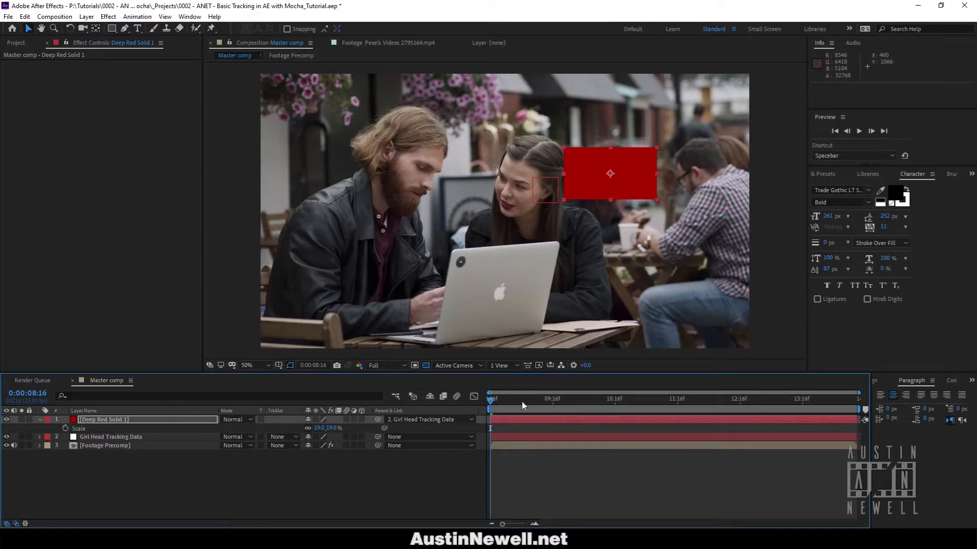
pyautogui.press('space')
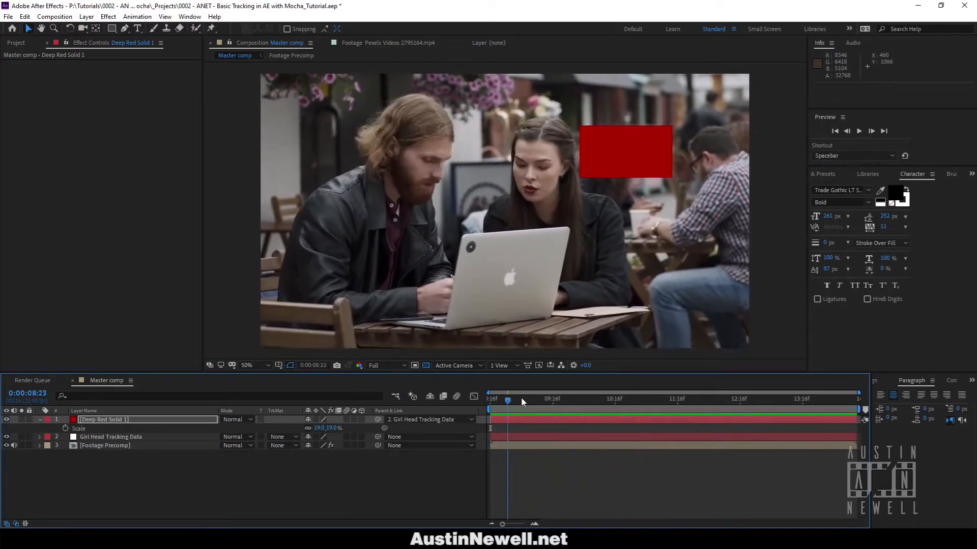
pyautogui.click(543, 400)
pyautogui.moveTo(543, 400); pyautogui.dragTo(758, 400)
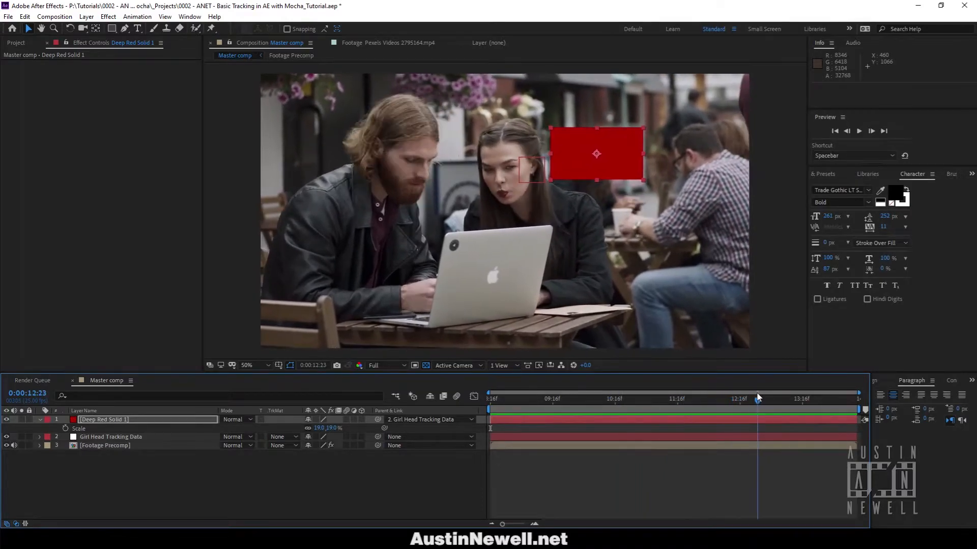
# - Rotate the red solid counterclockwise so that it tilts beside the woman's head
pyautogui.press('w')
pyautogui.moveTo(624, 165); pyautogui.dragTo(626, 164)
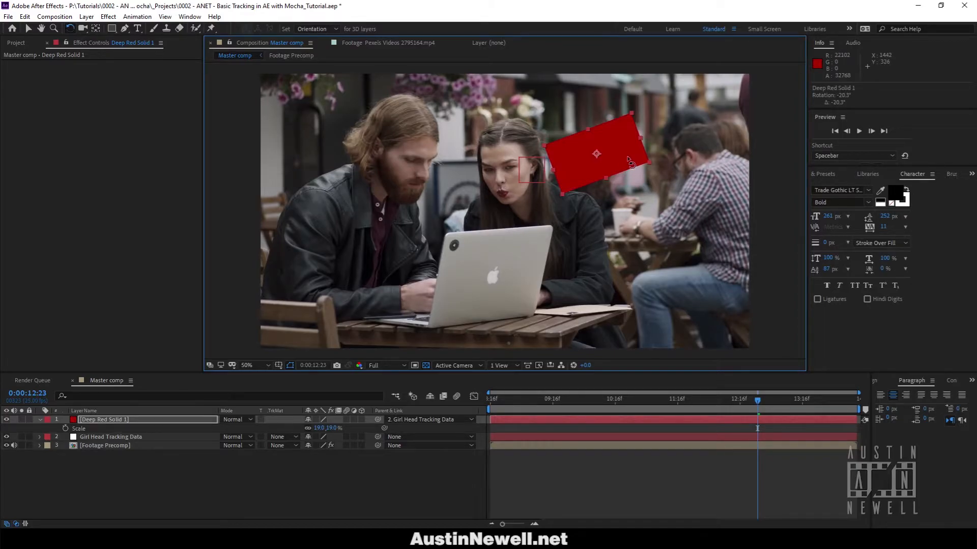
pyautogui.moveTo(630, 157); pyautogui.dragTo(623, 156)
# - Delete the red solid layer from the Master comp
pyautogui.click(123, 446)
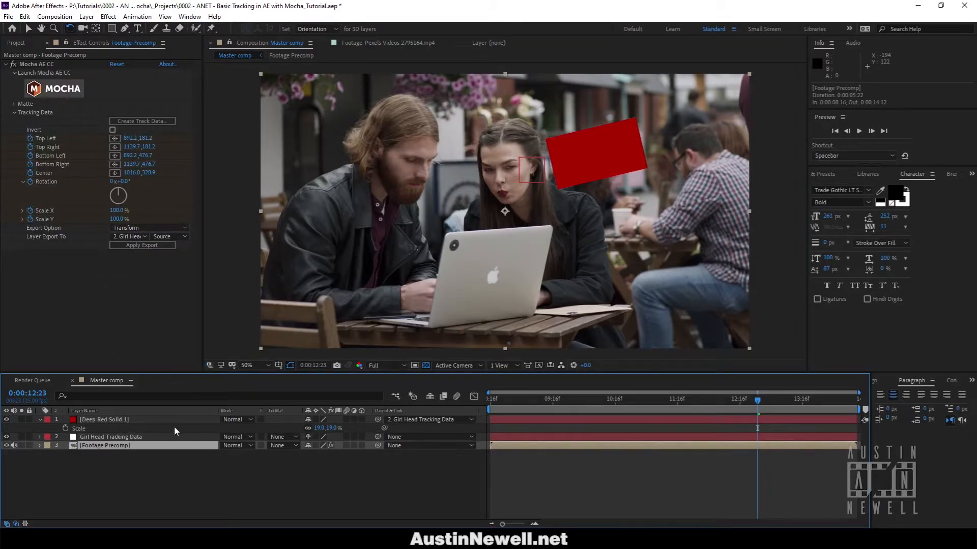
pyautogui.click(92, 422)
pyautogui.press('r')
pyautogui.rightClick(116, 428)
pyautogui.press('Escape')
pyautogui.press('Delete')
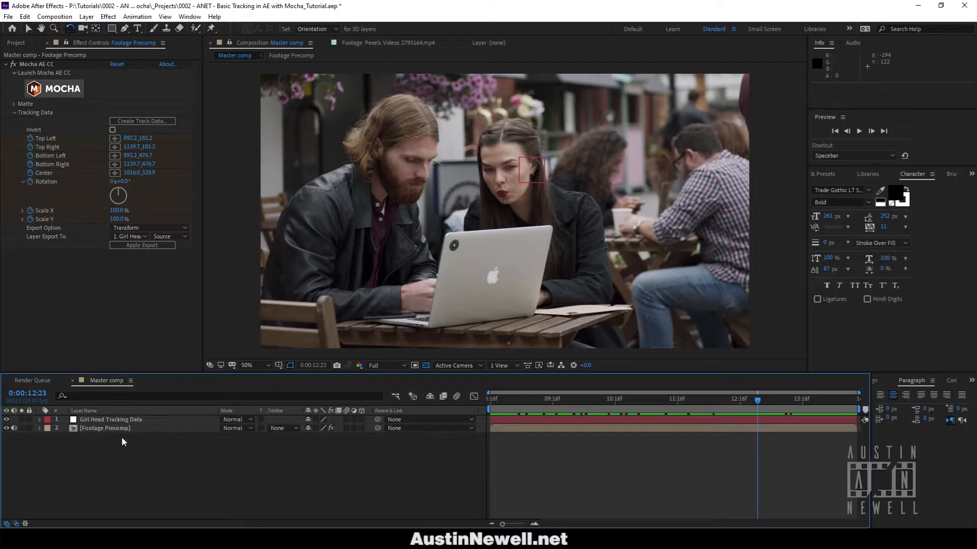
# - Create a new 1920 x 1080 composition named Speech Bubble inside the _precomps folder
pyautogui.click(13, 45)
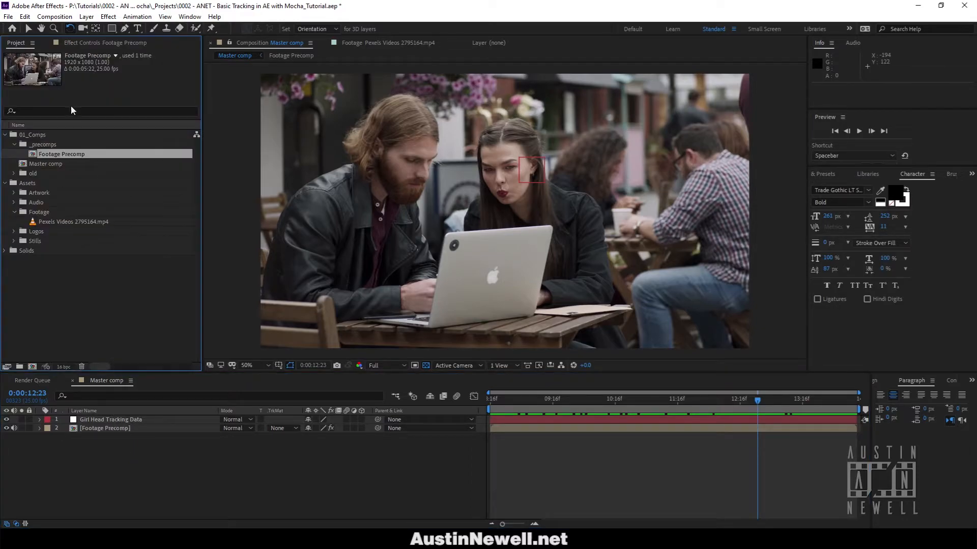
pyautogui.click(35, 144)
pyautogui.click(35, 366)
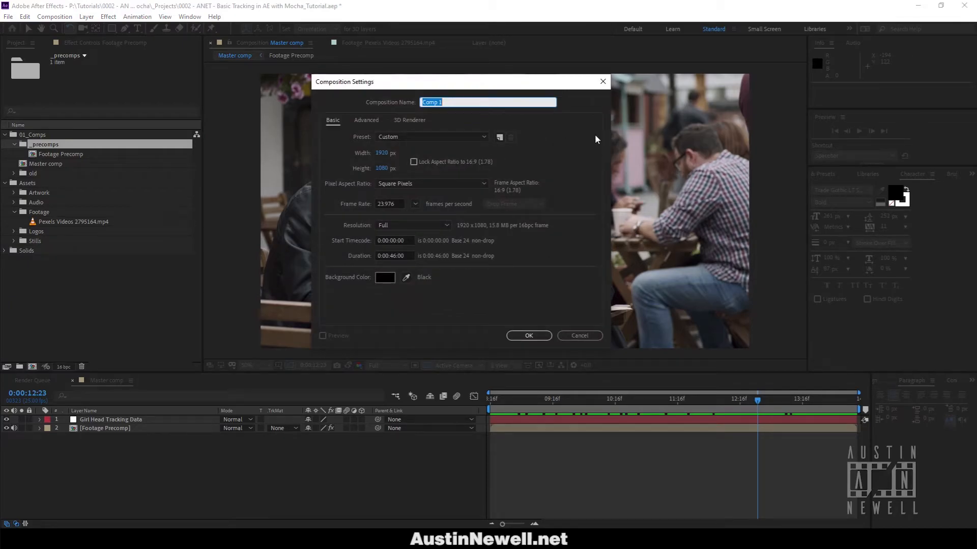
pyautogui.write('Speech Bubble')
pyautogui.press('Return')
pyautogui.press(',')
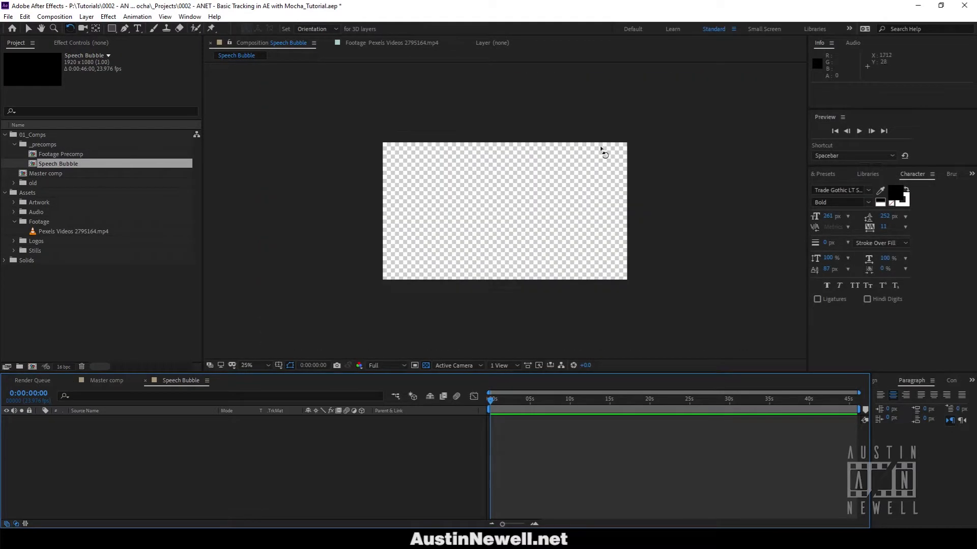
# - Add an ellipse shape layer that fills the whole Speech Bubble frame and show the transparency grid behind it
pyautogui.click(28, 29)
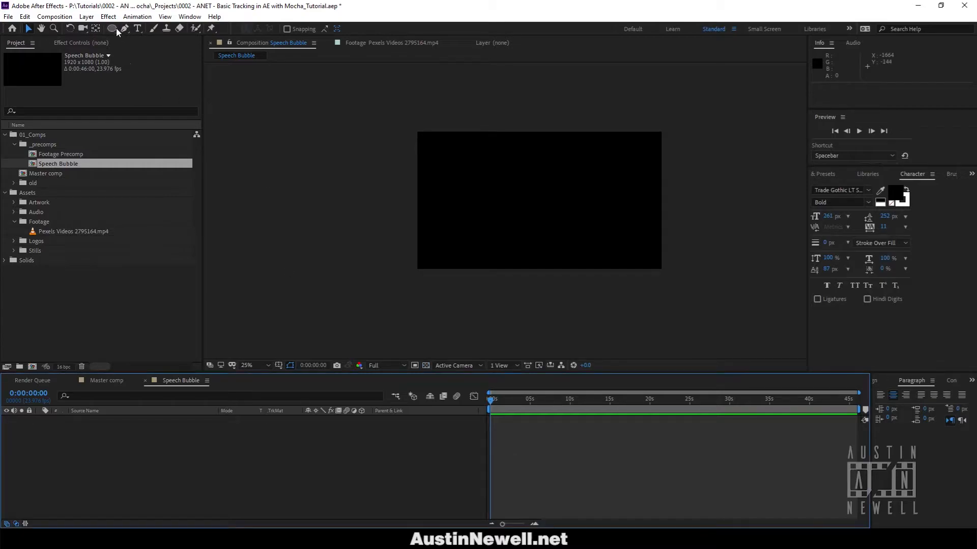
pyautogui.click(114, 26)
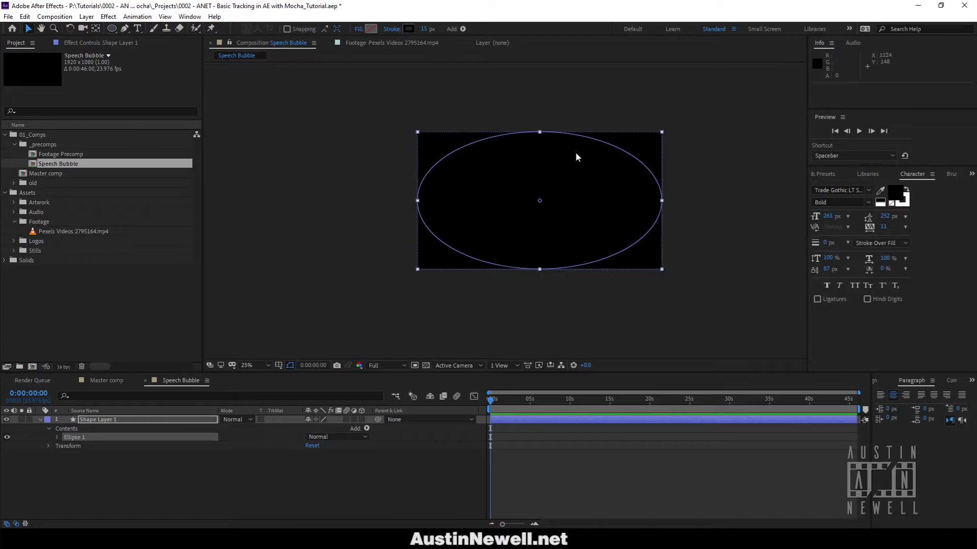
pyautogui.click(426, 365)
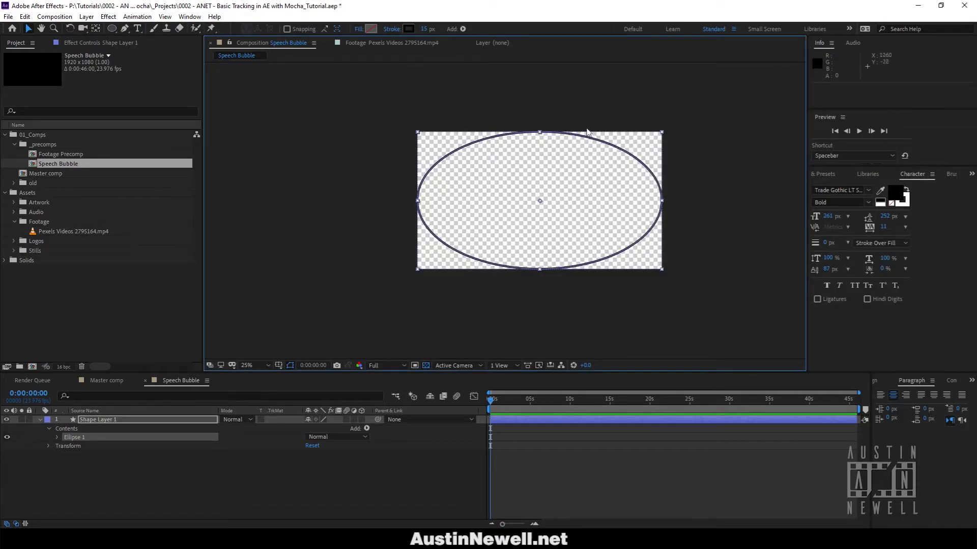
# - Set the ellipse's fill to white (FFFFFF) and its stroke to None
pyautogui.click(376, 30)
pyautogui.moveTo(91, 63); pyautogui.dragTo(12, 24)
pyautogui.click(236, 27)
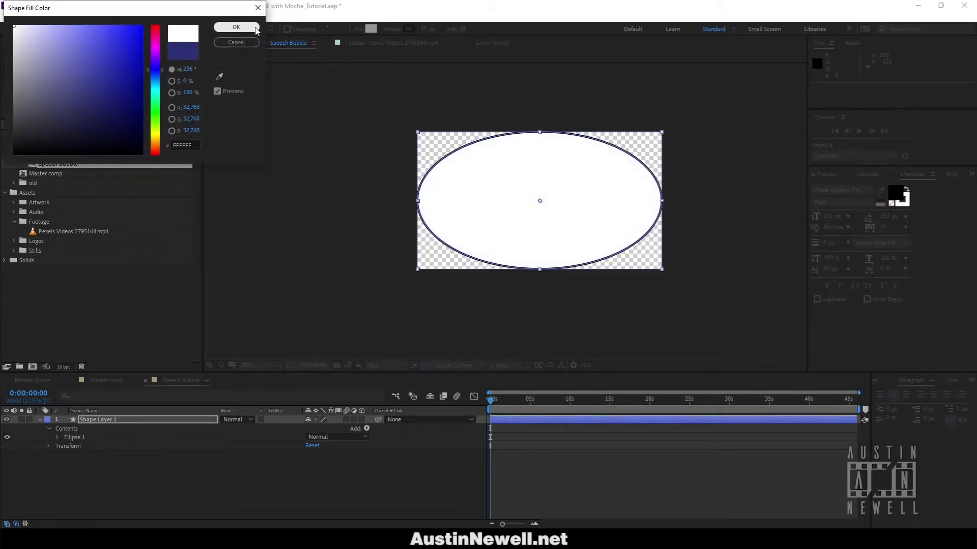
pyautogui.click(387, 29)
pyautogui.click(17, 29)
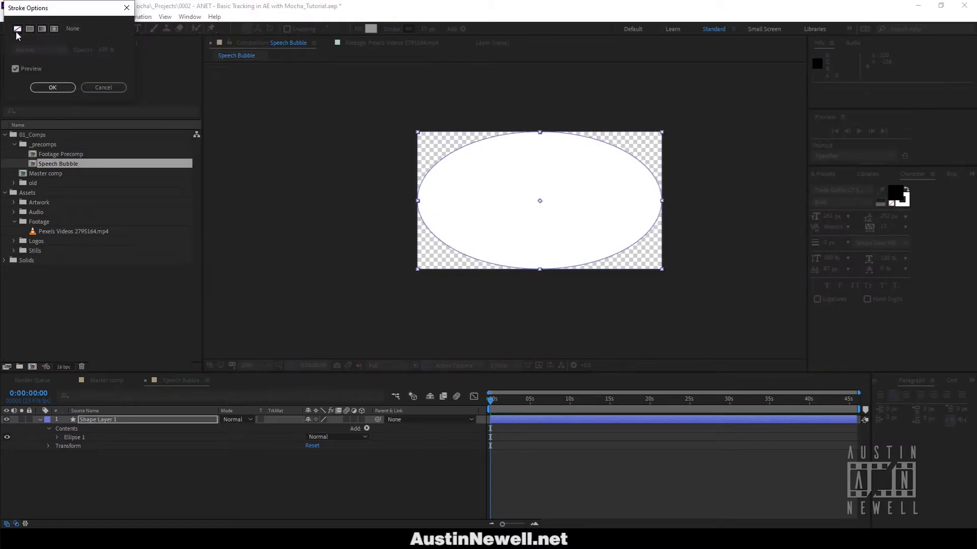
pyautogui.click(42, 87)
pyautogui.click(378, 470)
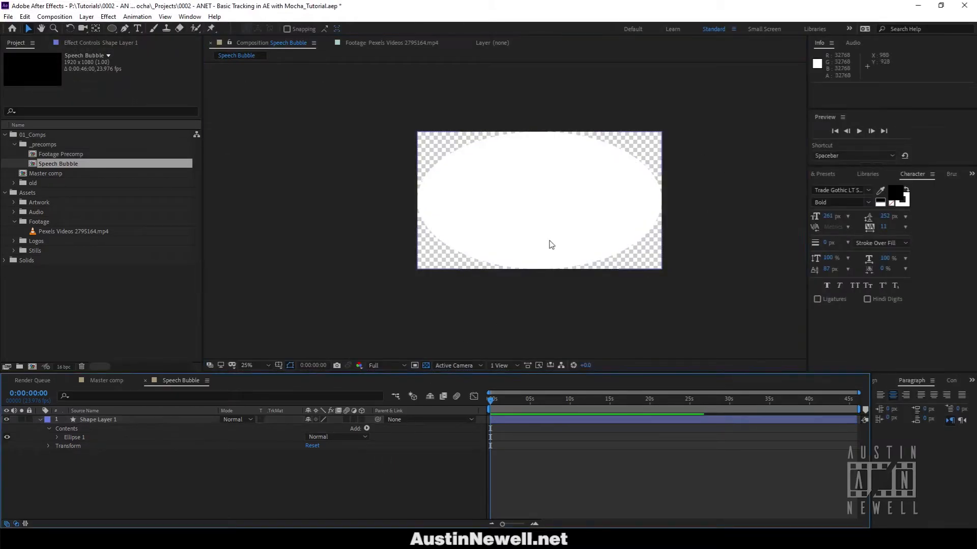
# - Scale the ellipse layer down to 48%
pyautogui.click(579, 209)
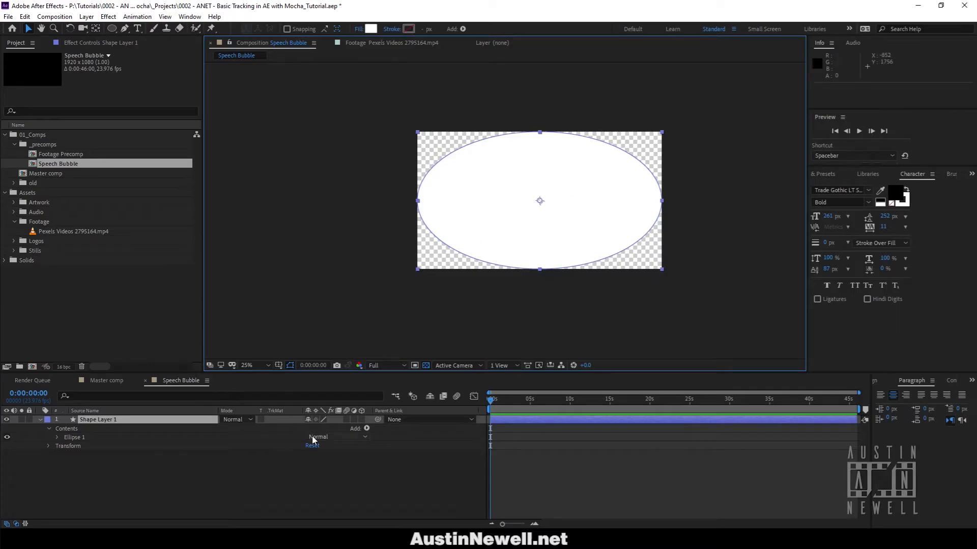
pyautogui.press('s')
pyautogui.moveTo(319, 431); pyautogui.dragTo(297, 432)
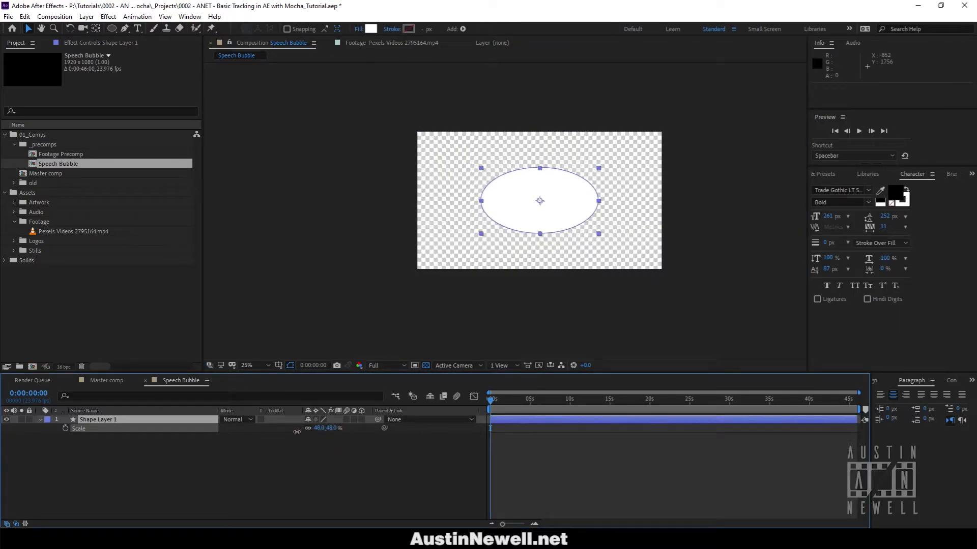
pyautogui.click(212, 476)
# - Hide the transparency grid and draw a closed, curved tail with the Pen tool at the ellipse's lower-left edge as a separate shape layer
pyautogui.scroll(2, 549, 246)
pyautogui.moveTo(477, 211); pyautogui.dragTo(512, 261)
pyautogui.press('v')
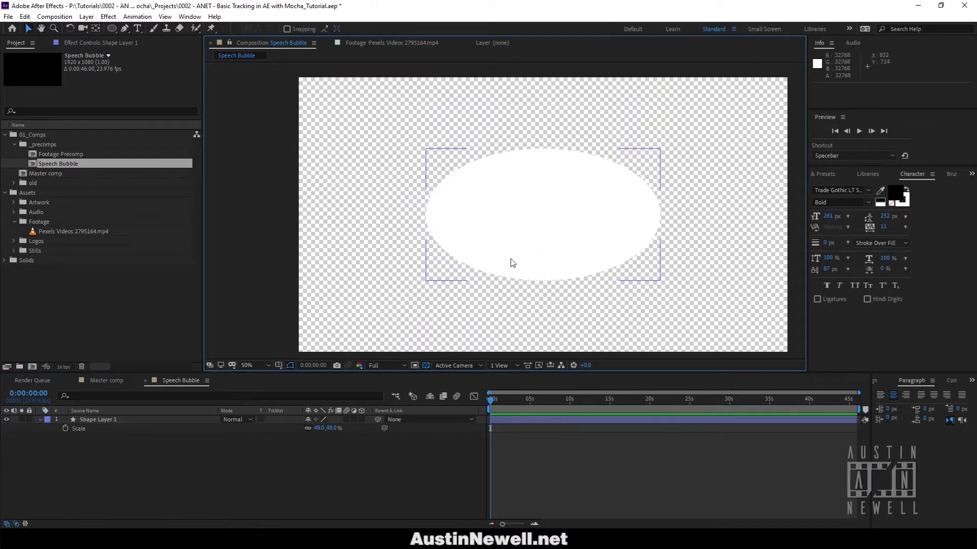
pyautogui.click(126, 28)
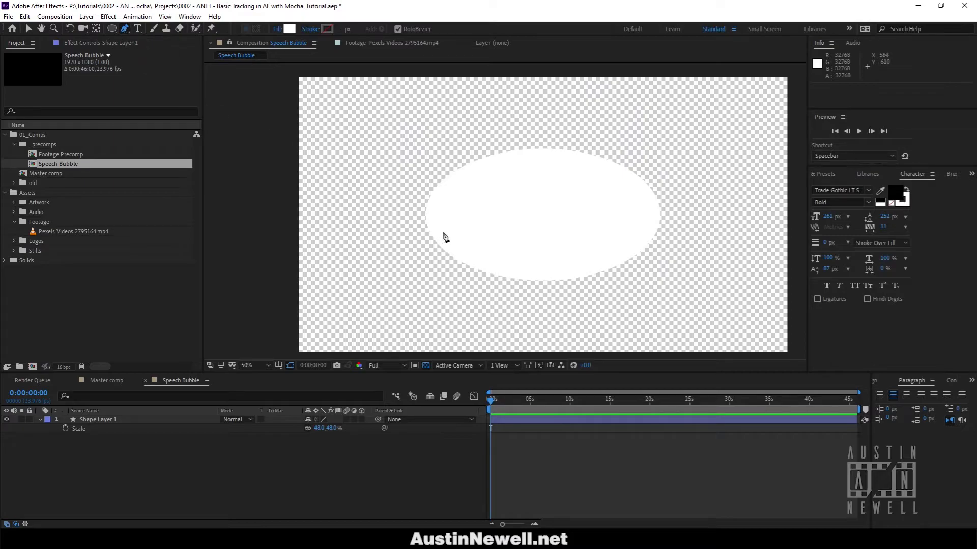
pyautogui.scroll(2, 445, 236)
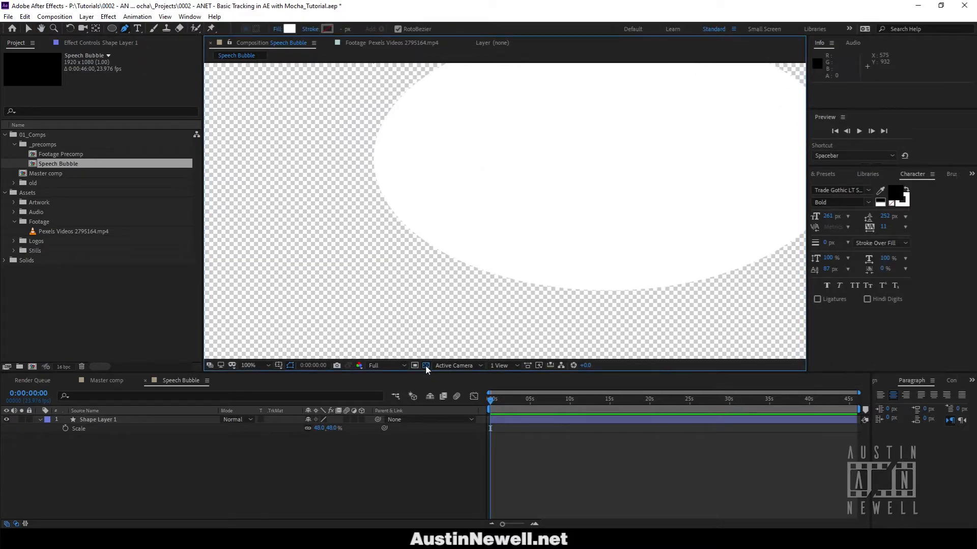
pyautogui.click(426, 365)
pyautogui.click(465, 234)
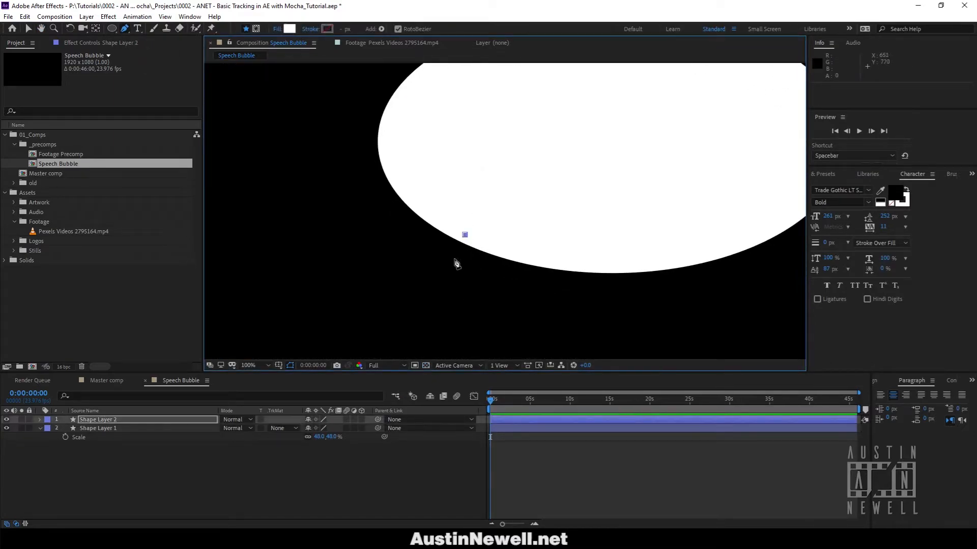
pyautogui.click(404, 278)
pyautogui.click(392, 301)
pyautogui.click(442, 291)
pyautogui.click(493, 269)
pyautogui.click(551, 245)
pyautogui.click(511, 226)
pyautogui.click(460, 212)
pyautogui.click(465, 235)
pyautogui.click(234, 459)
# - Reshape the end points of the speech bubble's tail so that it tapers to a sharper tip
pyautogui.press(',')
pyautogui.press(',')
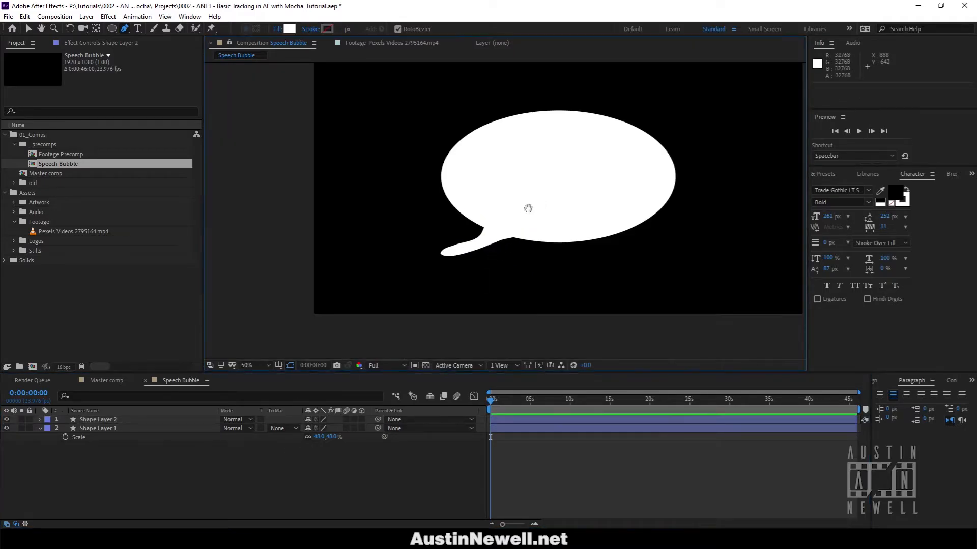
pyautogui.moveTo(535, 205); pyautogui.dragTo(473, 269)
pyautogui.press('.')
pyautogui.press('.')
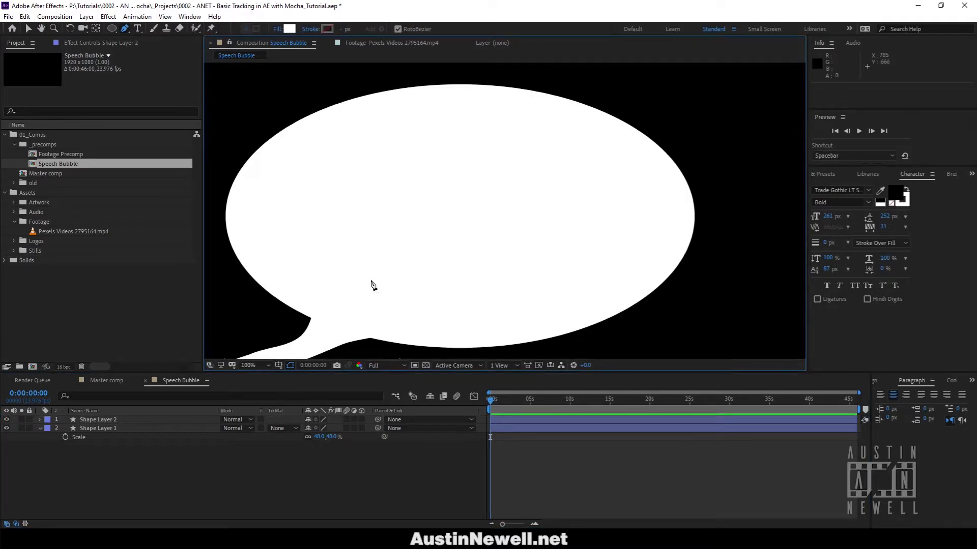
pyautogui.moveTo(399, 253); pyautogui.dragTo(620, 160)
pyautogui.press('v')
pyautogui.click(517, 257)
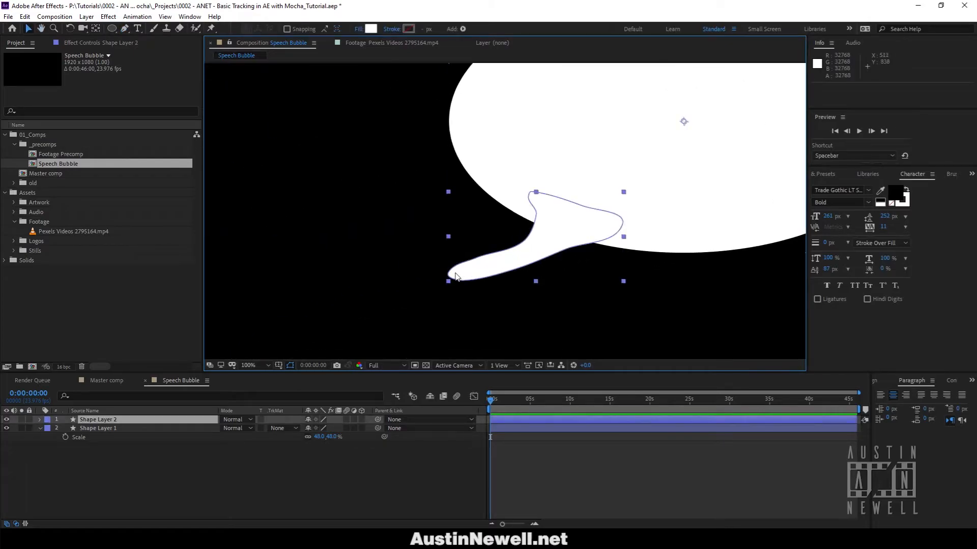
pyautogui.click(474, 260)
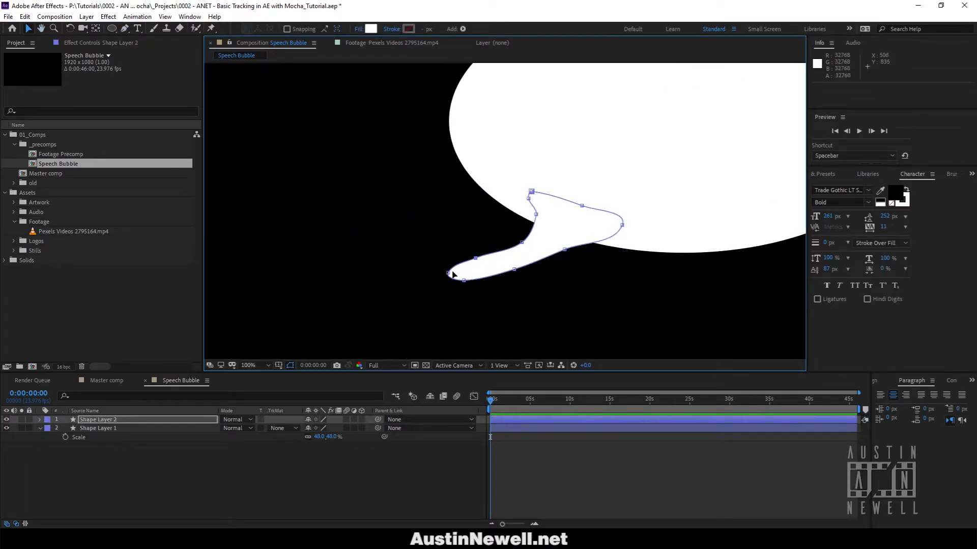
pyautogui.moveTo(448, 274)
pyautogui.mouseDown()
pyautogui.moveTo(458, 281)
pyautogui.moveTo(451, 269)
pyautogui.mouseUp()
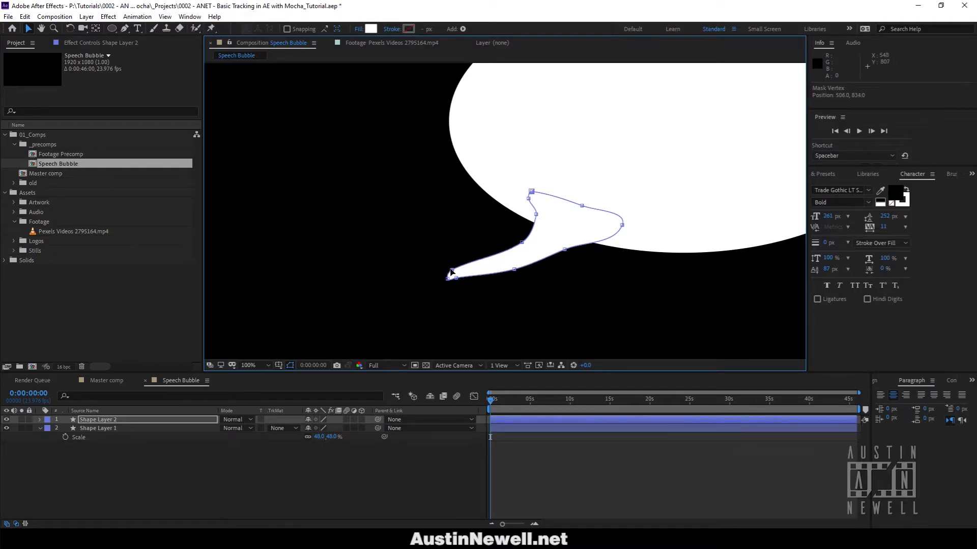
pyautogui.click(327, 478)
pyautogui.scroll(-1, 530, 191)
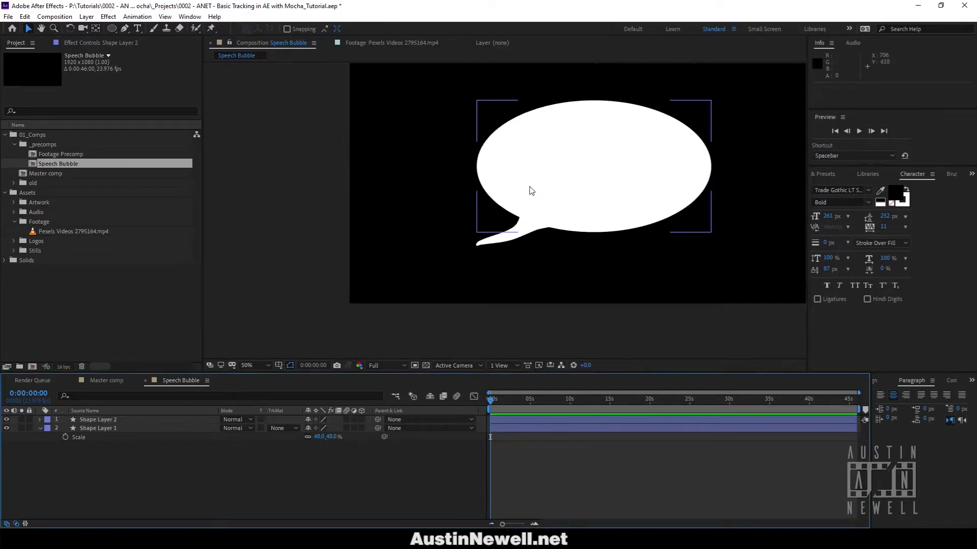
pyautogui.moveTo(580, 152); pyautogui.dragTo(542, 186)
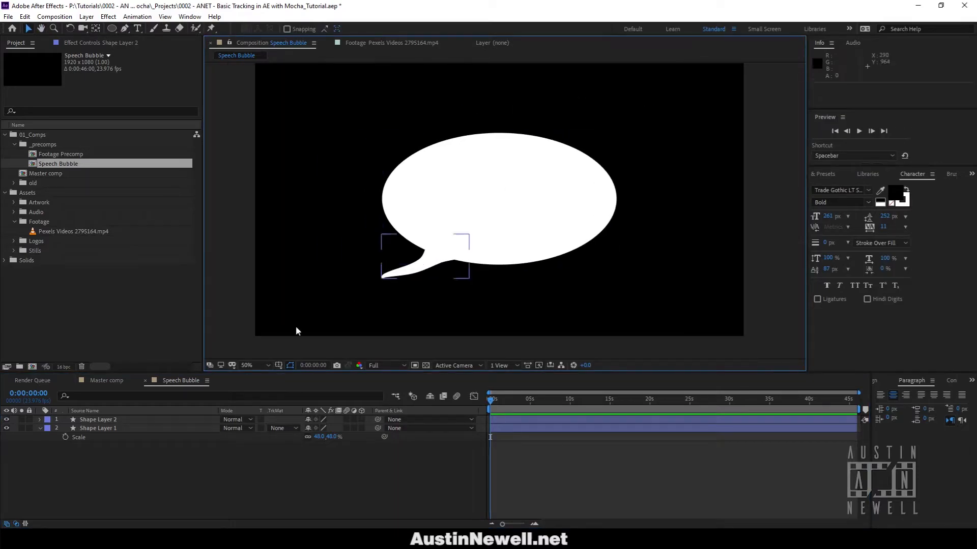
# - Rename the ellipse layer as Big Ellipse and the tail shape layer as Tail
pyautogui.click(90, 428)
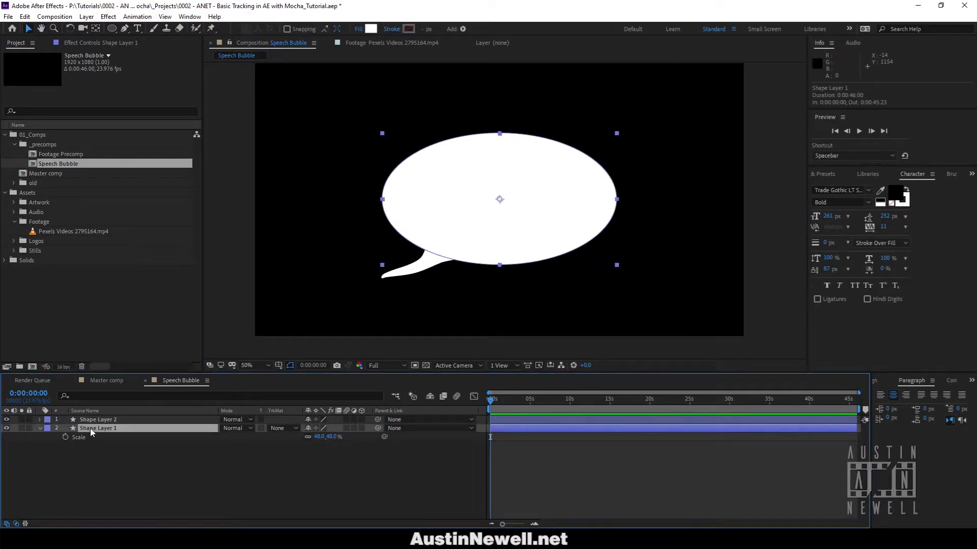
pyautogui.press('Return')
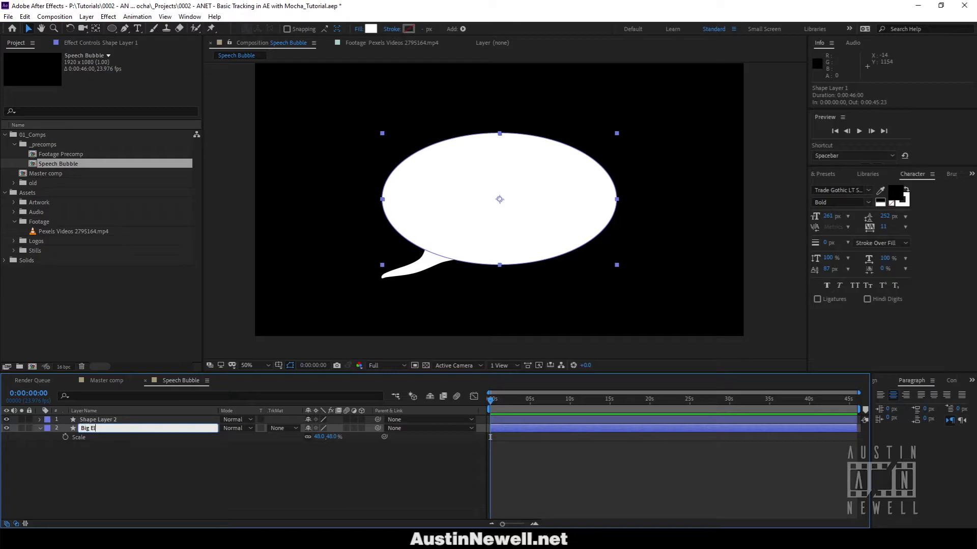
pyautogui.write('Big Ellipse')
pyautogui.press('Return')
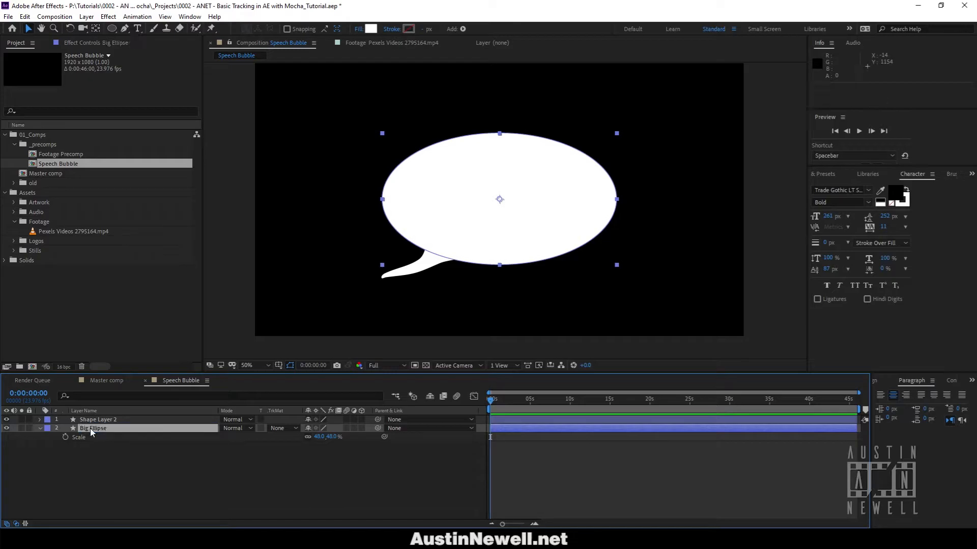
pyautogui.click(93, 419)
pyautogui.press('Return')
pyautogui.write('Tail')
pyautogui.press('Return')
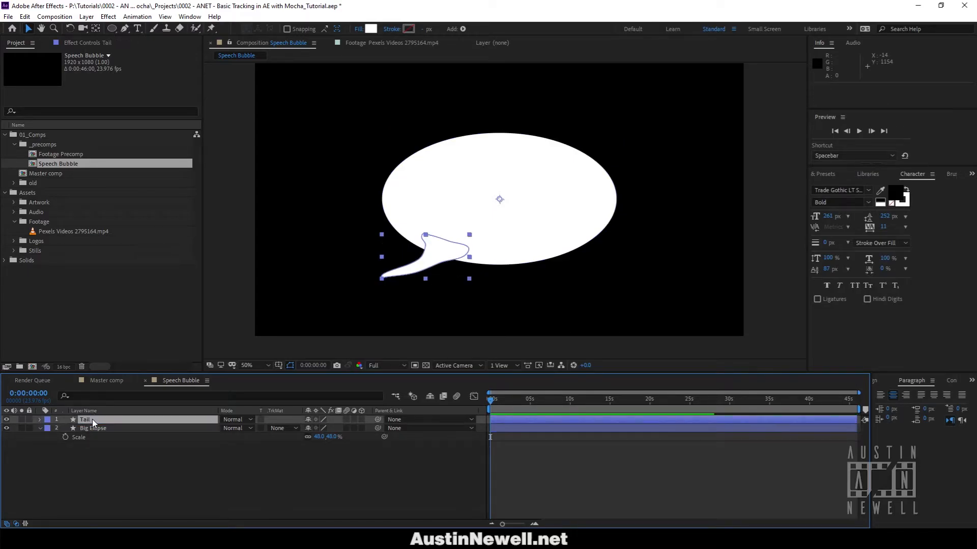
pyautogui.click(127, 444)
# - Parent the Tail layer to Big Ellipse, then test the link by moving the ellipse and undoing the move
pyautogui.click(134, 420)
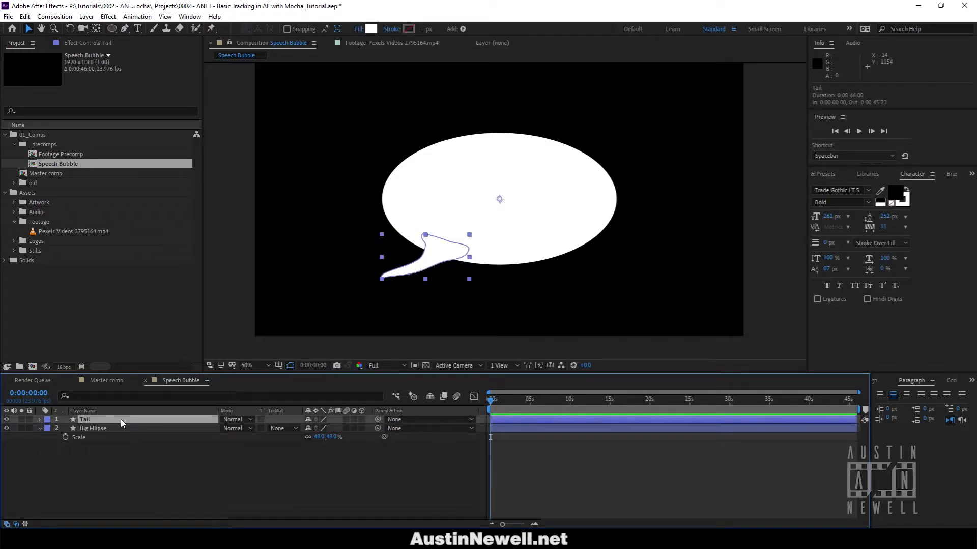
pyautogui.moveTo(377, 420); pyautogui.dragTo(87, 432)
pyautogui.click(88, 430)
pyautogui.moveTo(484, 243); pyautogui.dragTo(548, 199)
pyautogui.hotkey('ctrl', 'z')
pyautogui.click(191, 463)
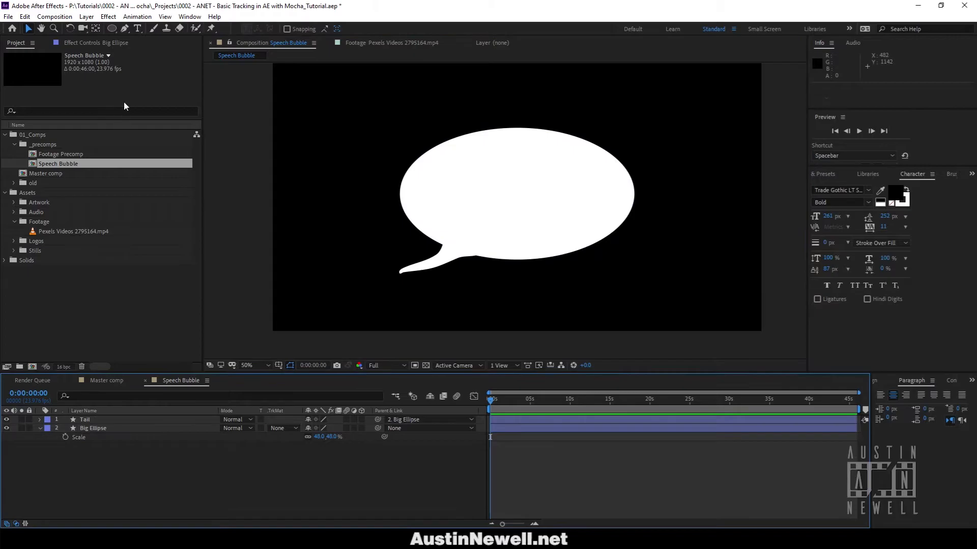
# - Add the text "Hello!" in black and center it inside the speech bubble's ellipse
pyautogui.click(136, 30)
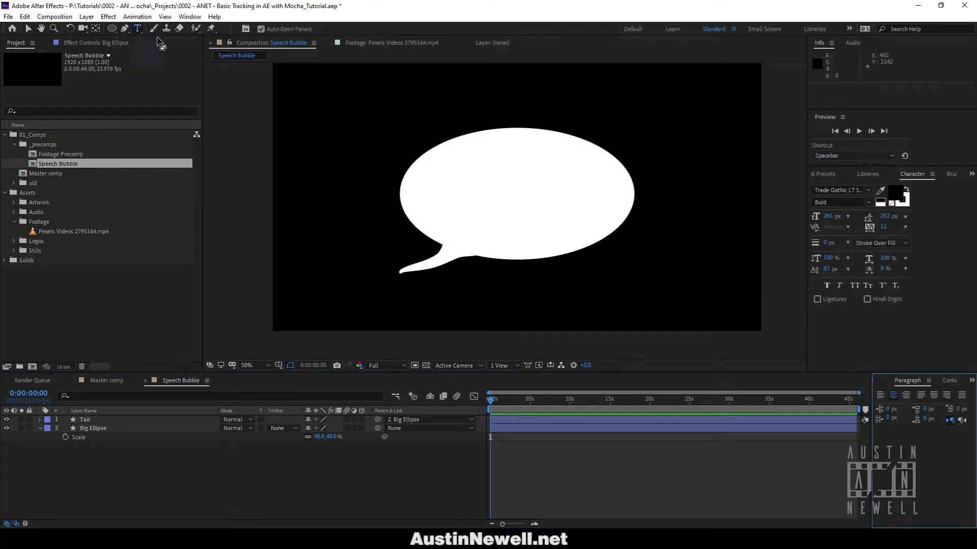
pyautogui.click(450, 190)
pyautogui.write('H')
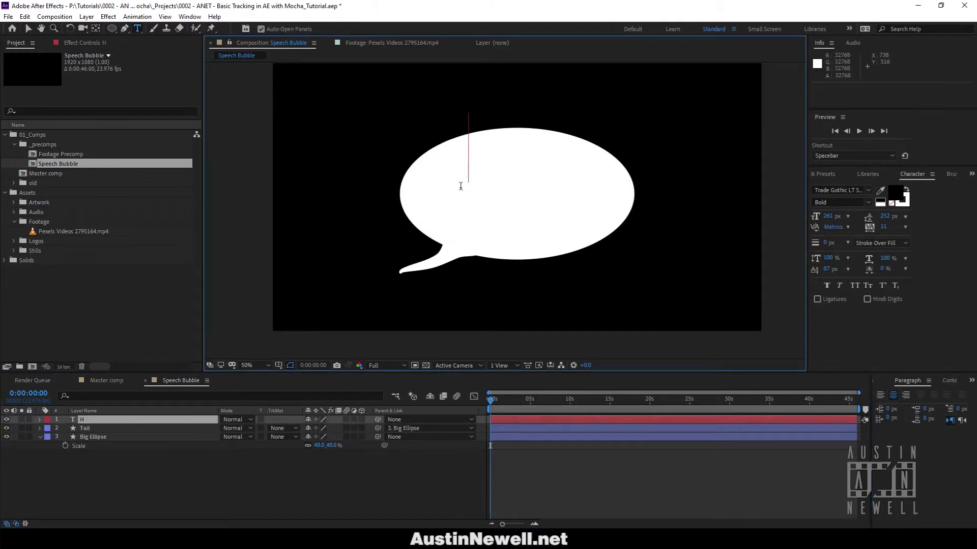
pyautogui.write('ello!')
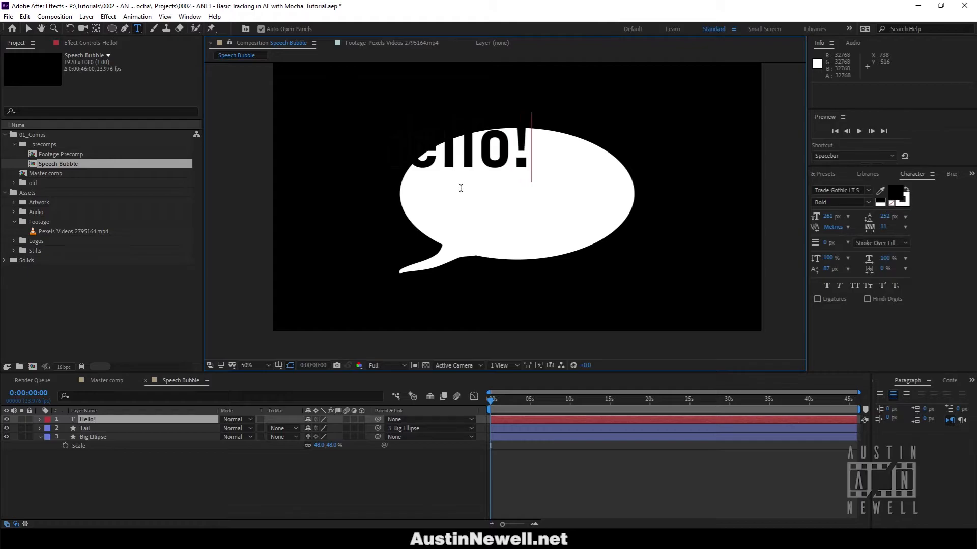
pyautogui.click(27, 29)
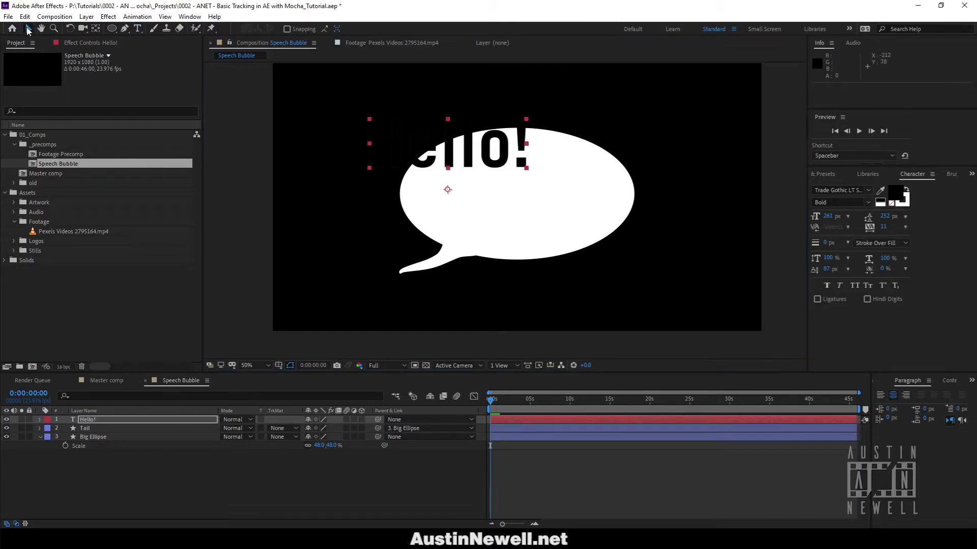
pyautogui.moveTo(495, 149); pyautogui.dragTo(563, 195)
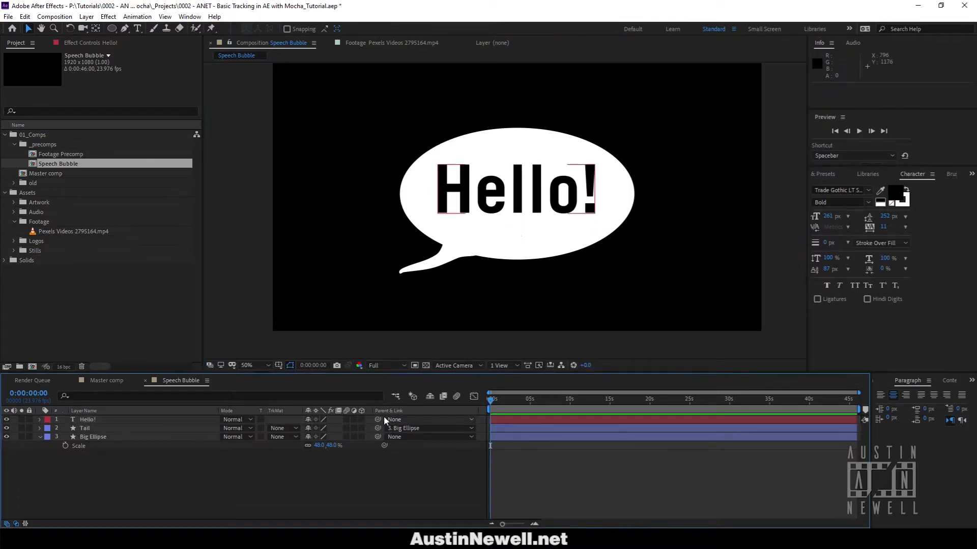
# - Parent the Hello! text layer to Big Ellipse, then test the link by moving the ellipse and undoing the move
pyautogui.moveTo(377, 419); pyautogui.dragTo(96, 437)
pyautogui.click(96, 436)
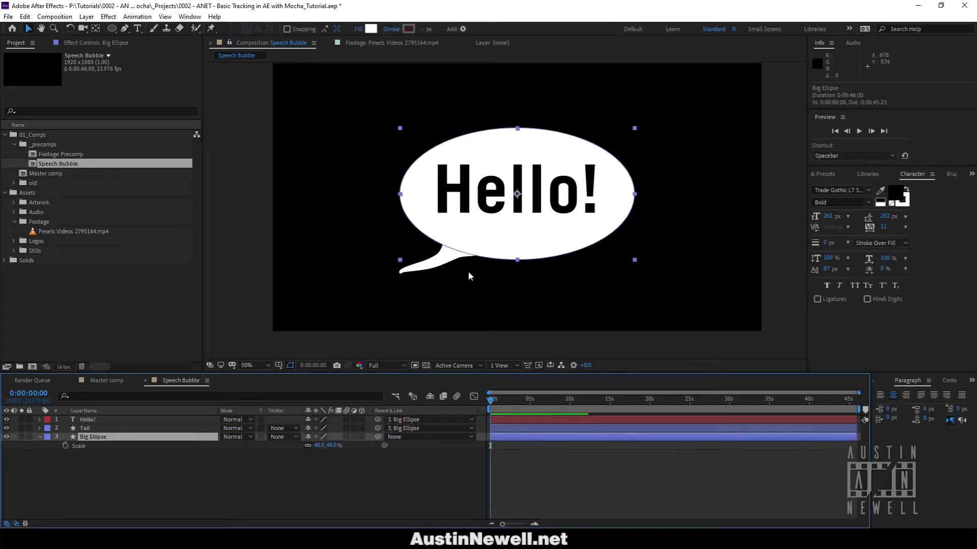
pyautogui.moveTo(517, 241); pyautogui.dragTo(511, 225)
pyautogui.hotkey('ctrl', 'z')
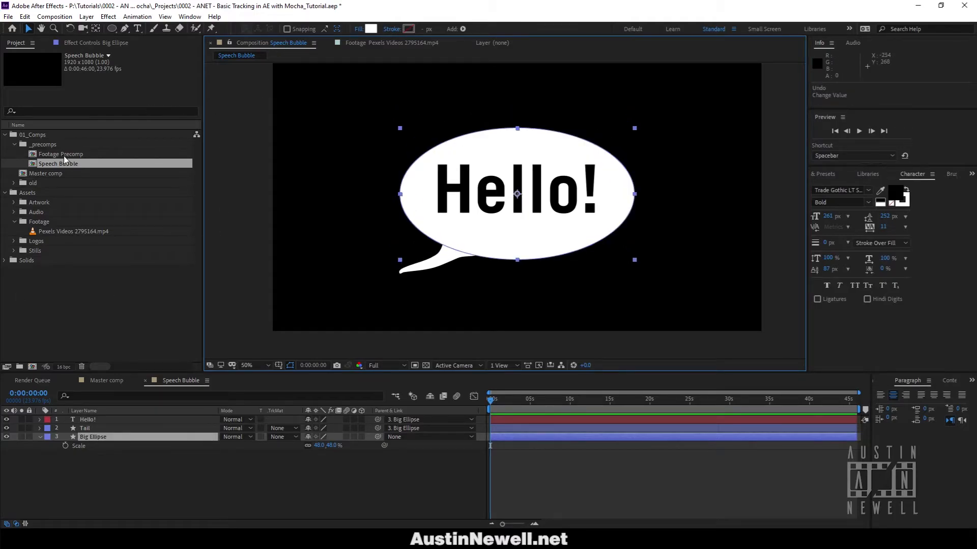
# - Add the Speech Bubble comp as the top layer of Master comp and move it up and right beside the woman's head
pyautogui.doubleClick(18, 174)
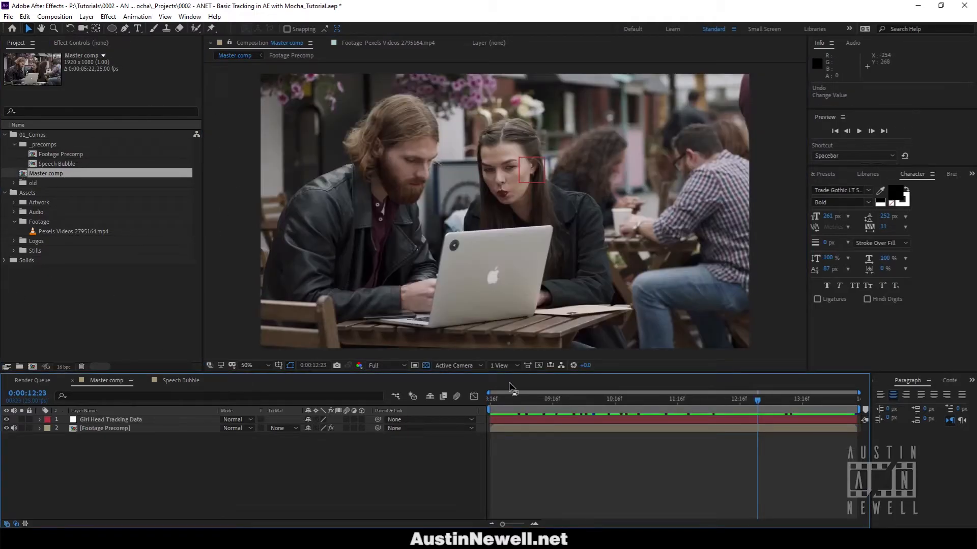
pyautogui.click(44, 164)
pyautogui.moveTo(39, 163); pyautogui.dragTo(129, 419)
pyautogui.moveTo(494, 229); pyautogui.dragTo(617, 168)
# - Scale the Speech Bubble layer to 52% and shift it so its tail points at the woman's face
pyautogui.press('s')
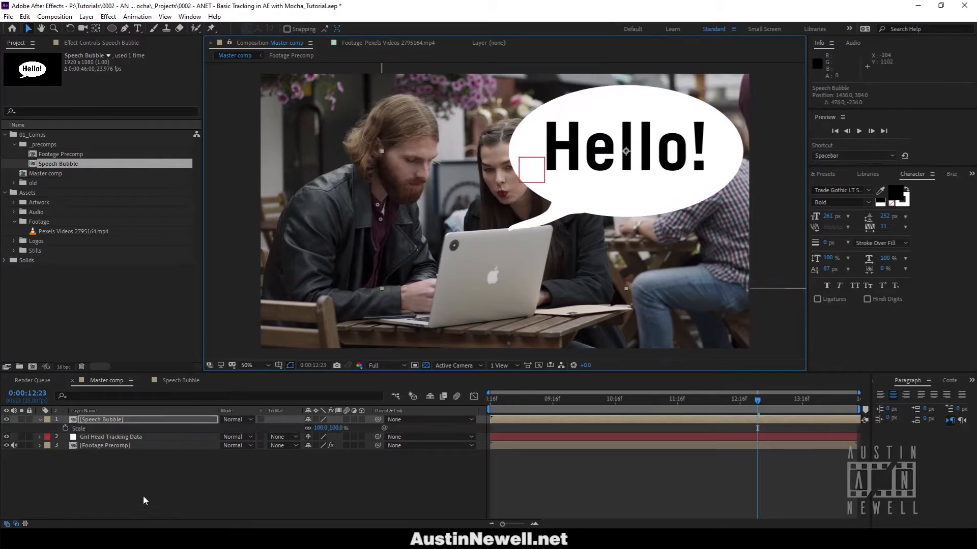
pyautogui.moveTo(319, 429); pyautogui.dragTo(296, 430)
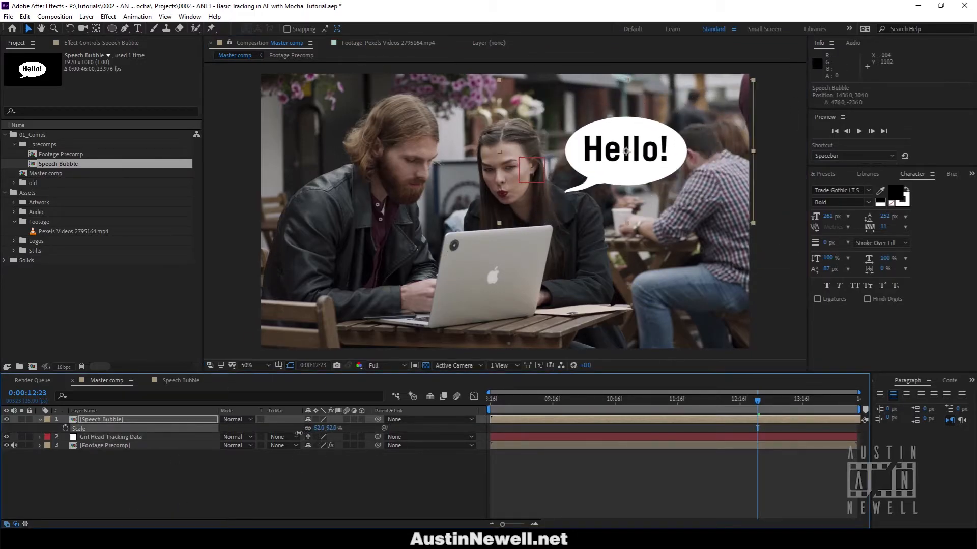
pyautogui.moveTo(625, 163); pyautogui.dragTo(600, 165)
# - Parent the Speech Bubble layer to Girl Head Tracking Data and play back the result
pyautogui.moveTo(377, 419); pyautogui.dragTo(130, 438)
pyautogui.press('space')
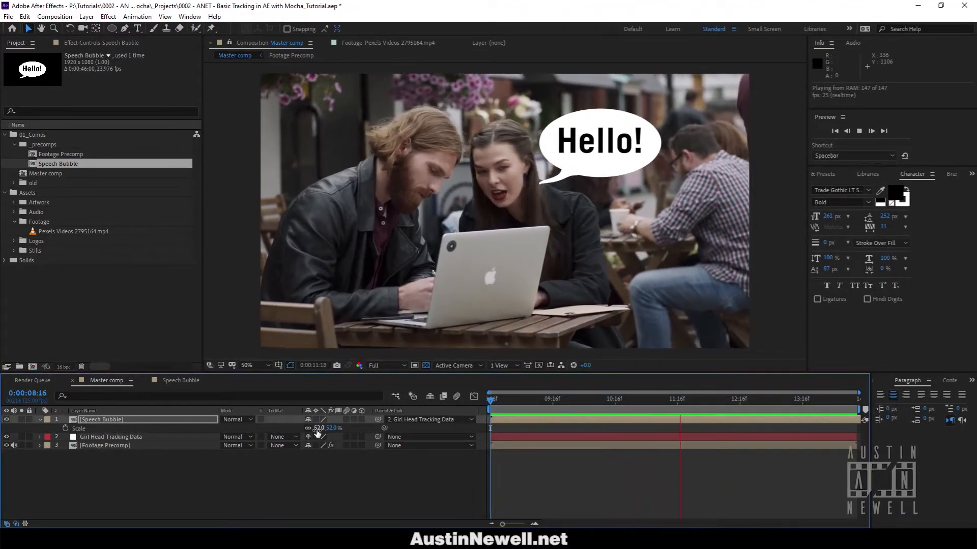
pyautogui.press('space')
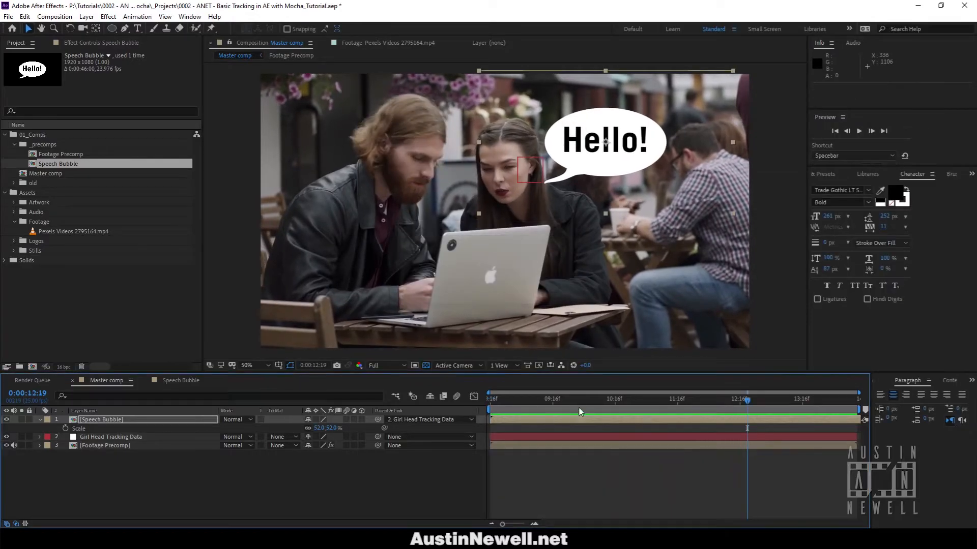
pyautogui.click(550, 407)
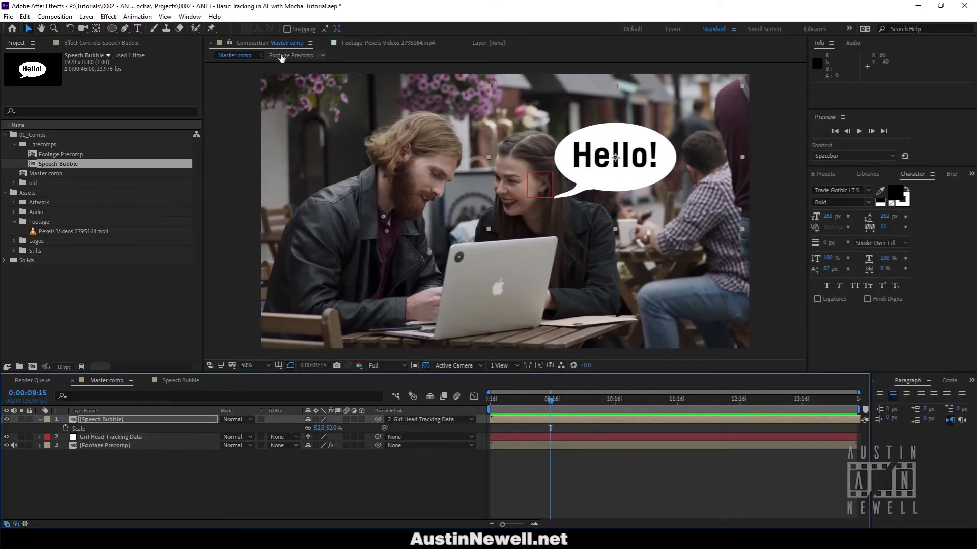
# - In the Speech Bubble comp, nudge the bubble up and right and move Big Ellipse's anchor point to the tip of the tail
pyautogui.doubleClick(107, 420)
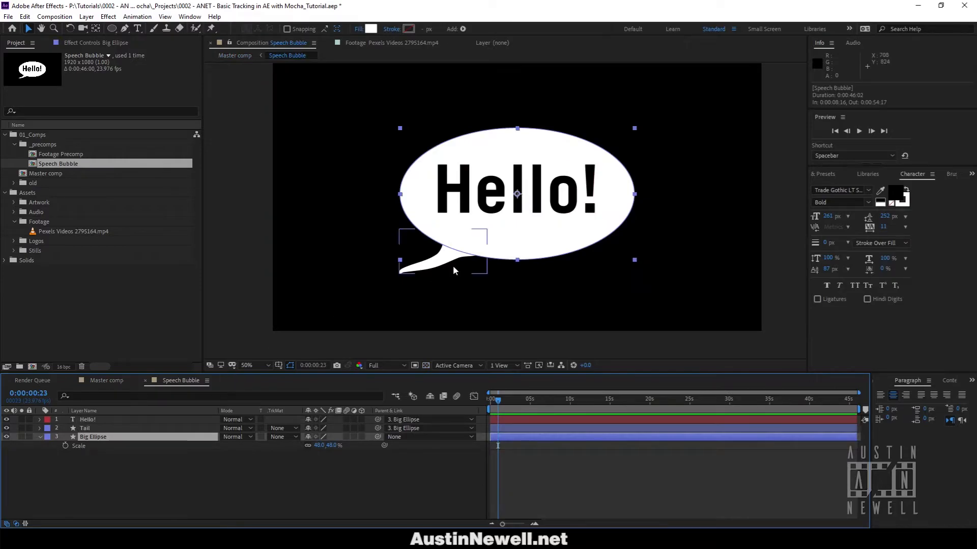
pyautogui.moveTo(498, 224); pyautogui.dragTo(509, 214)
pyautogui.click(114, 439)
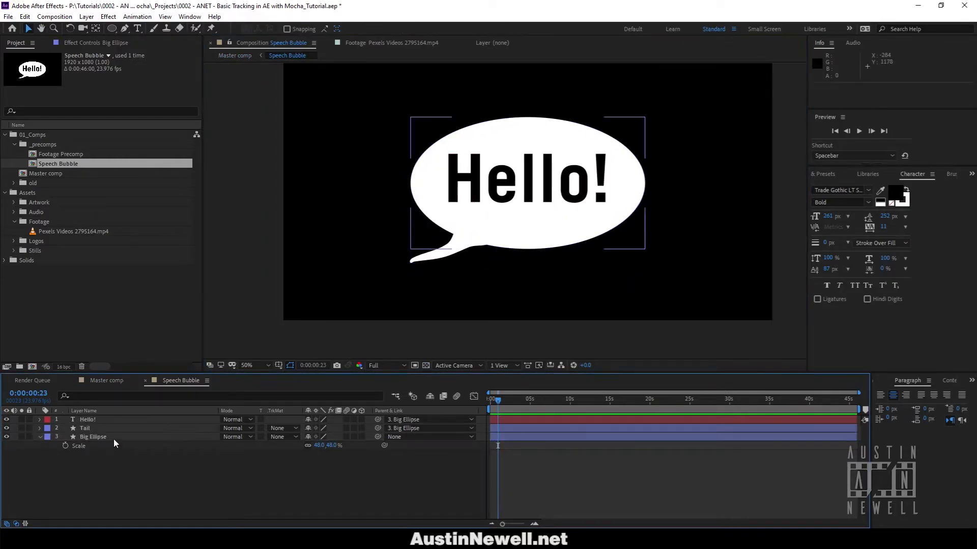
pyautogui.click(95, 29)
pyautogui.moveTo(527, 183); pyautogui.dragTo(406, 264)
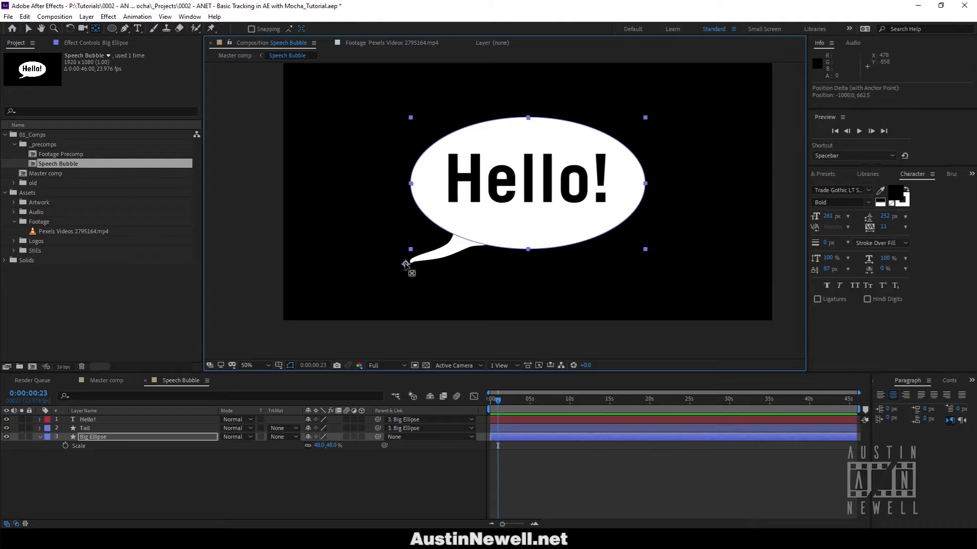
# - Test the new anchor point by rotating Big Ellipse counterclockwise, and undo the rotation
pyautogui.press('w')
pyautogui.moveTo(568, 156); pyautogui.dragTo(508, 119)
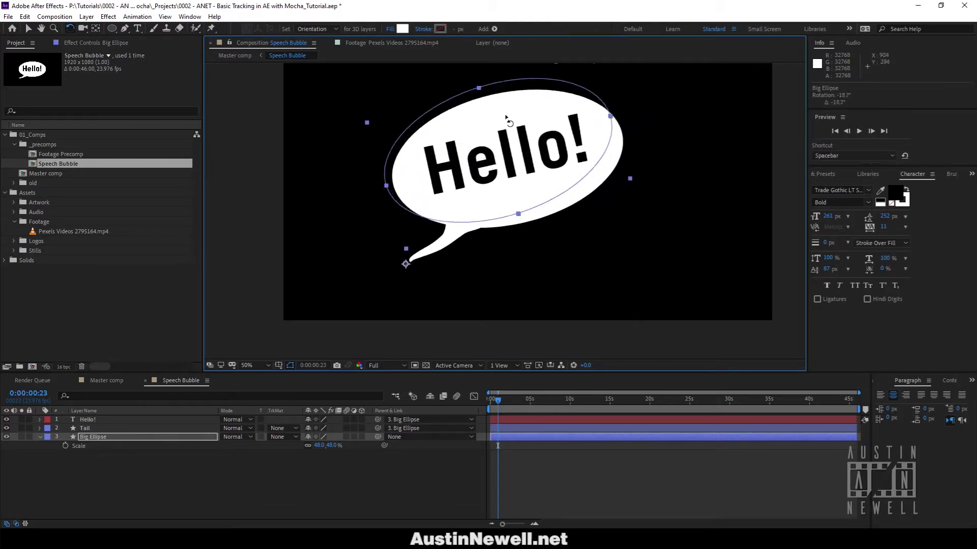
pyautogui.hotkey('ctrl', 'z')
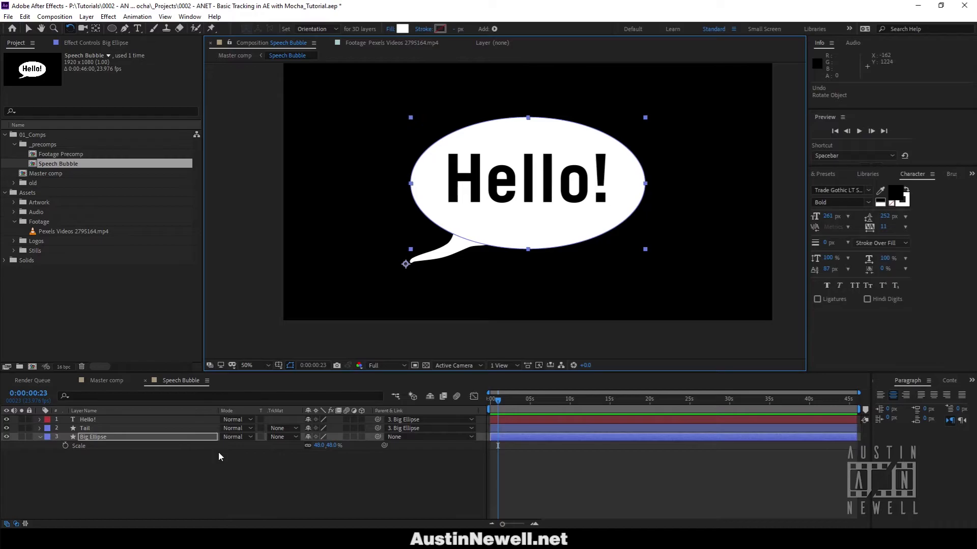
# - Keyframe Big Ellipse's scale from 0% at the first frame to 48% at 0:00:01:13
pyautogui.moveTo(498, 406); pyautogui.dragTo(490, 405)
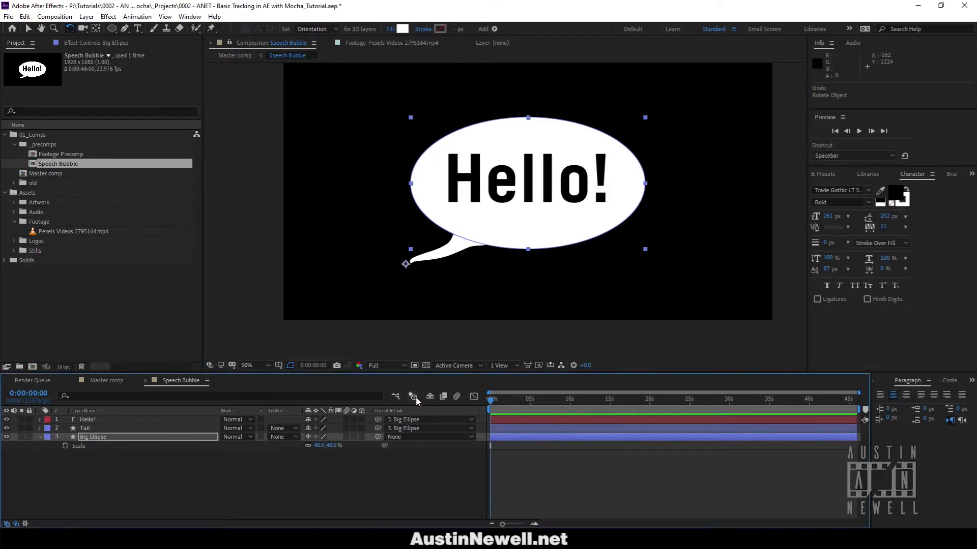
pyautogui.click(66, 446)
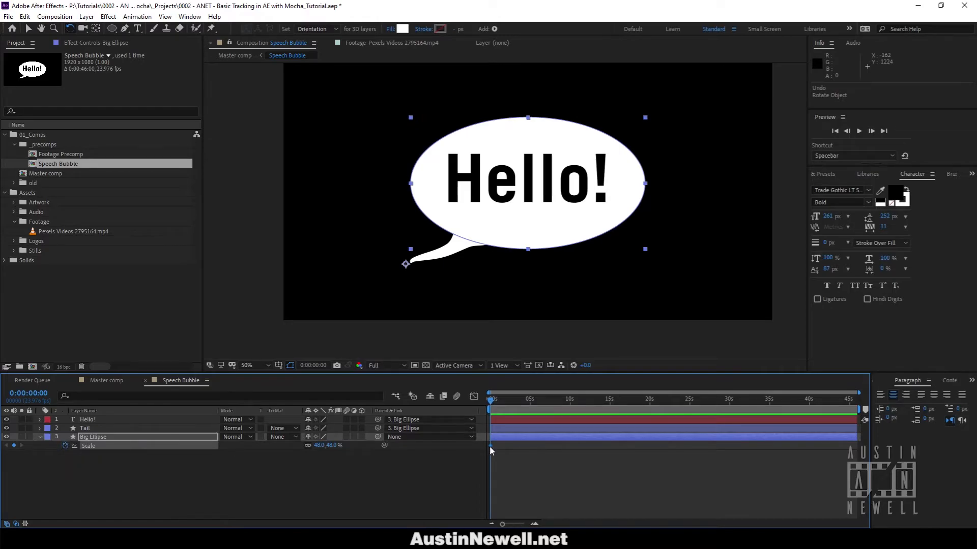
pyautogui.moveTo(490, 446); pyautogui.dragTo(502, 446)
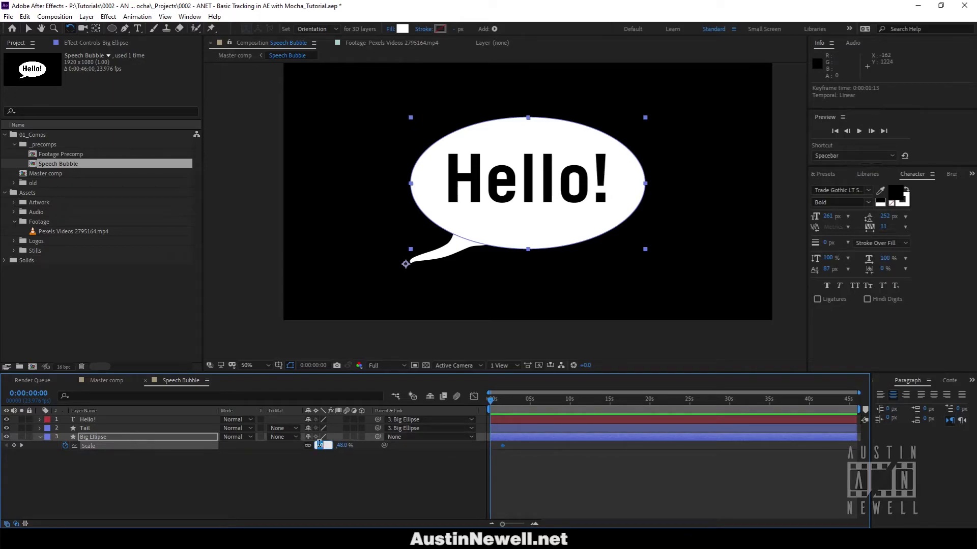
pyautogui.click(319, 468)
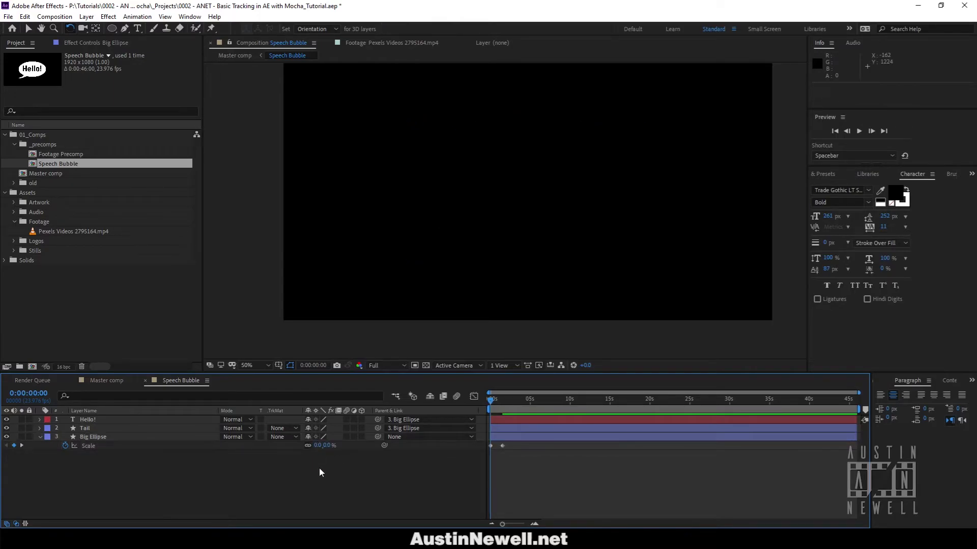
# - Shorten the scale animation by moving its end keyframe to 0:00:00:17, and preview the motion
pyautogui.moveTo(492, 403); pyautogui.dragTo(504, 402)
pyautogui.press('=')
pyautogui.press('=')
pyautogui.moveTo(560, 524); pyautogui.dragTo(532, 524)
pyautogui.moveTo(540, 445); pyautogui.dragTo(512, 446)
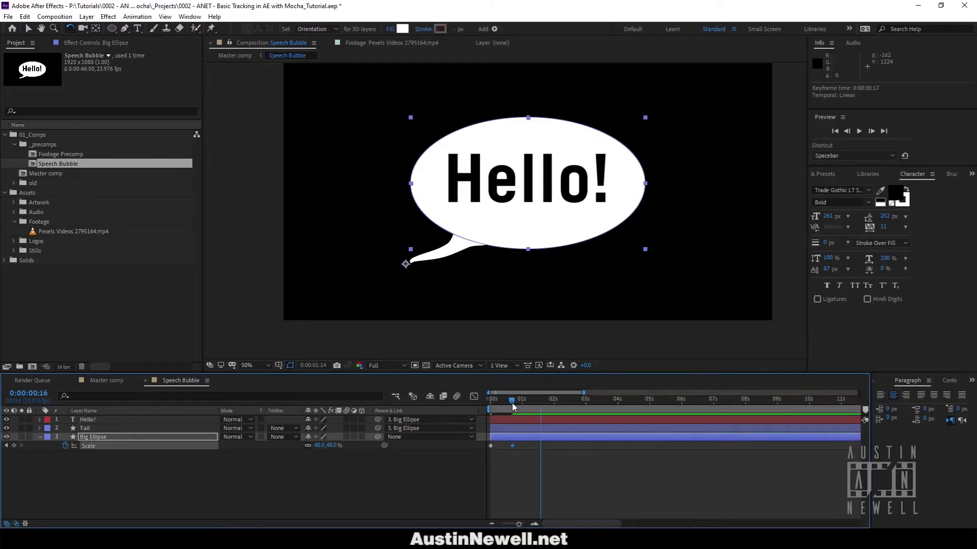
pyautogui.click(512, 404)
pyautogui.moveTo(513, 404); pyautogui.dragTo(468, 405)
pyautogui.press('space')
pyautogui.press('space')
# - Apply Easy Ease In to the end scale keyframe of Big Ellipse
pyautogui.moveTo(527, 459); pyautogui.dragTo(508, 444)
pyautogui.rightClick(513, 447)
pyautogui.moveTo(595, 440)
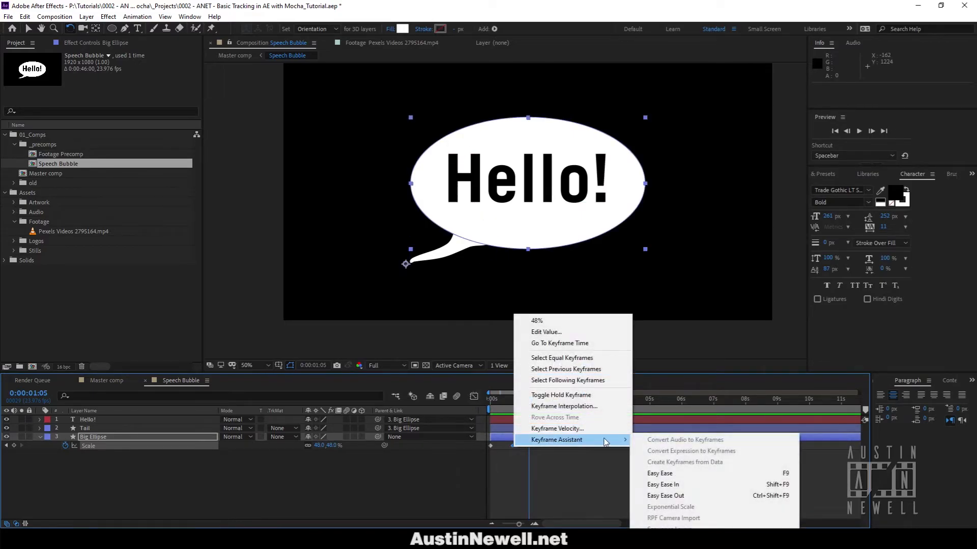
pyautogui.click(686, 486)
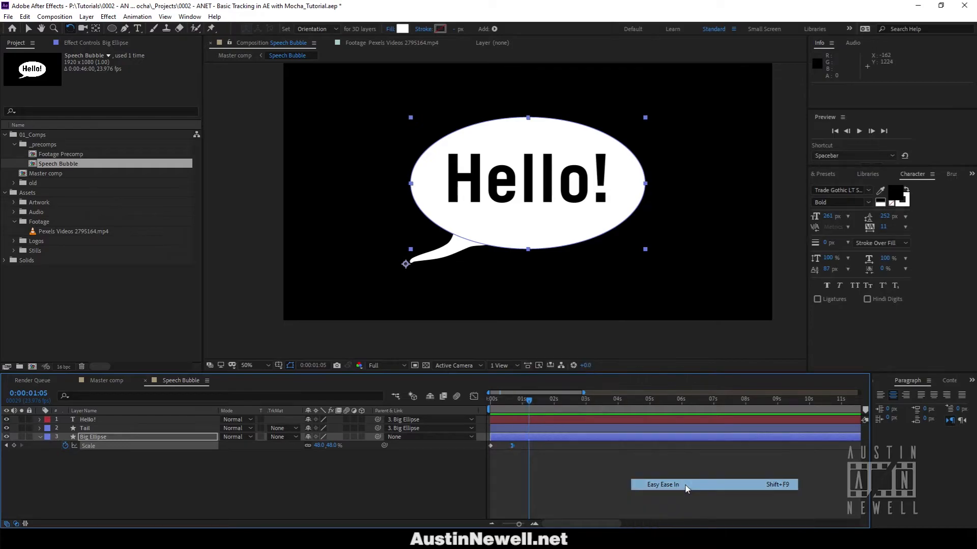
# - In the Graph Editor, extend the end scale keyframe's ease handle toward the start for a fast pop-up, and preview it
pyautogui.click(478, 398)
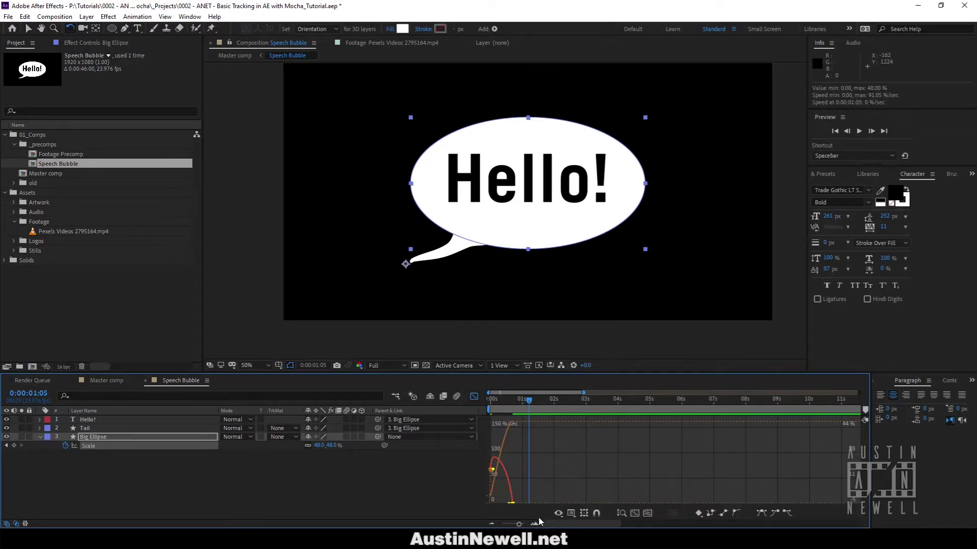
pyautogui.moveTo(520, 526); pyautogui.dragTo(552, 527)
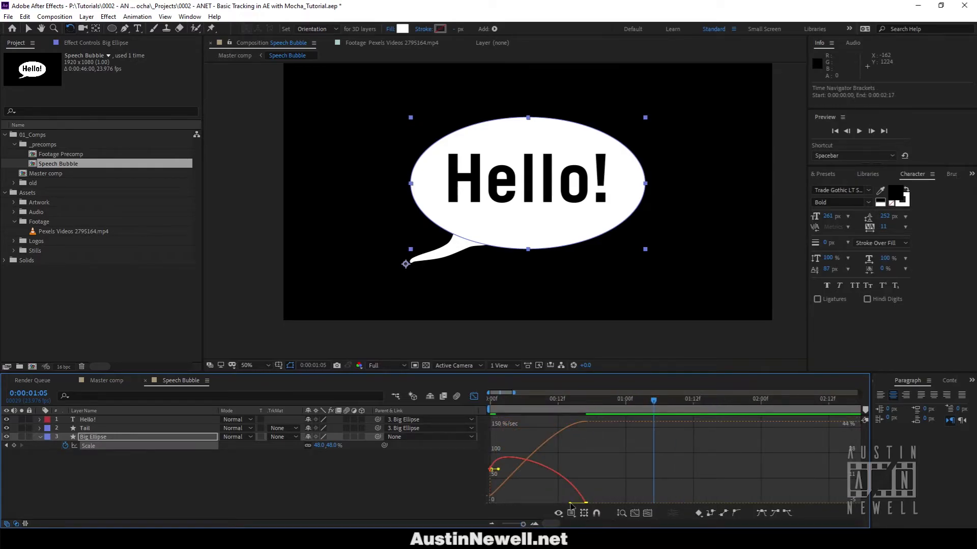
pyautogui.moveTo(571, 504); pyautogui.dragTo(535, 506)
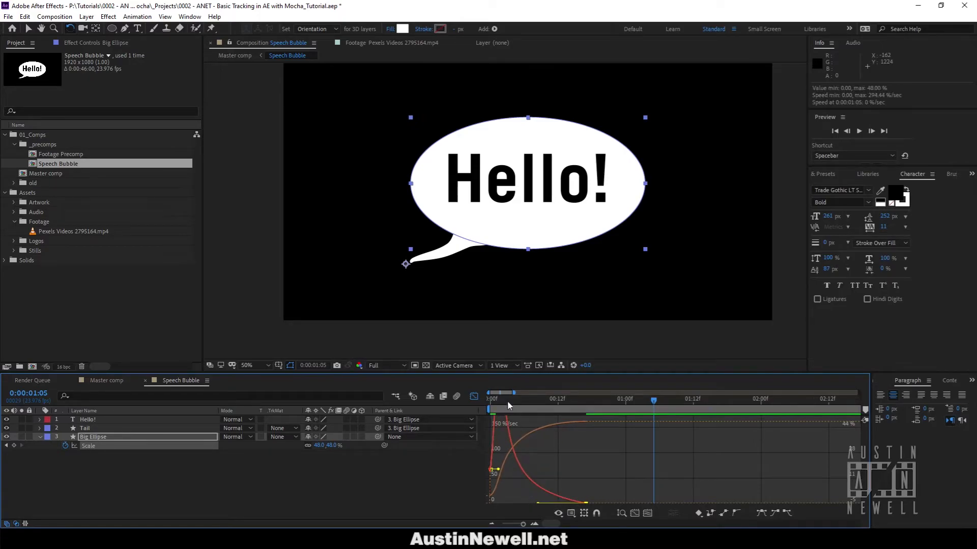
pyautogui.moveTo(501, 399); pyautogui.dragTo(569, 403)
pyautogui.press('space')
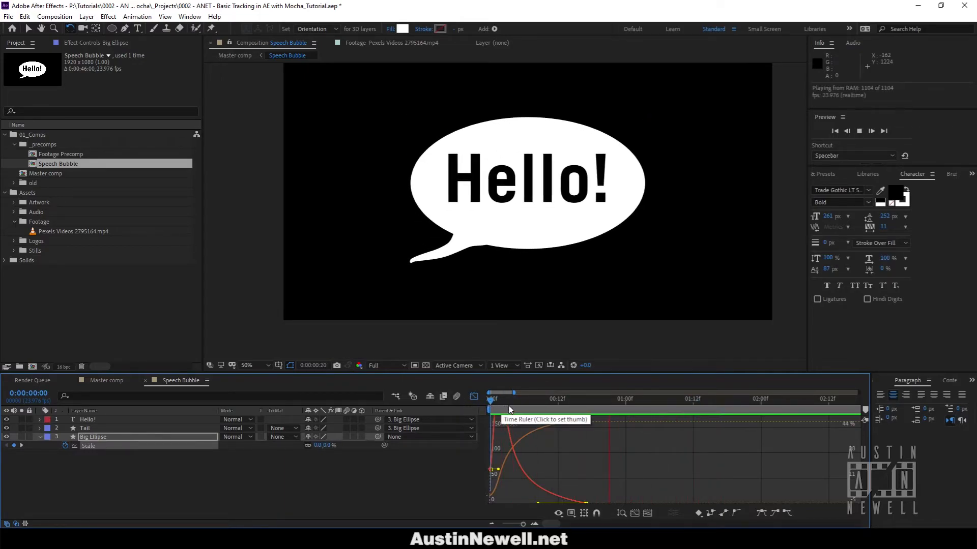
pyautogui.click(473, 397)
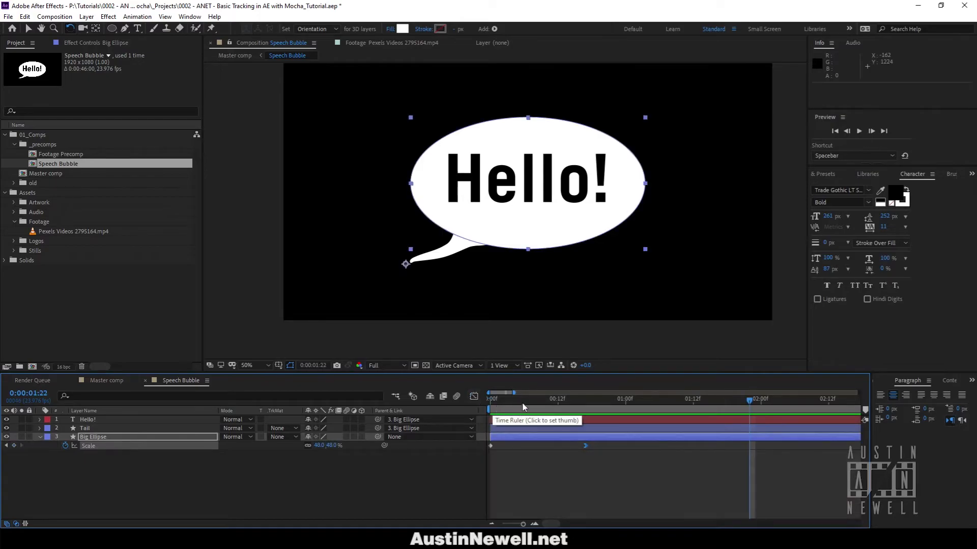
pyautogui.press('space')
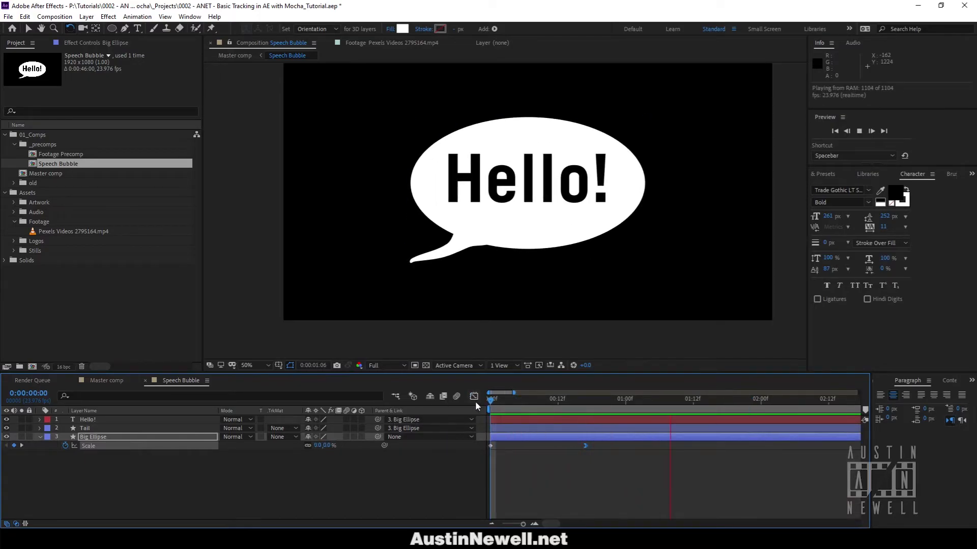
pyautogui.press('space')
# - Return to Master comp and play back the animated speech bubble following the woman's head
pyautogui.click(252, 59)
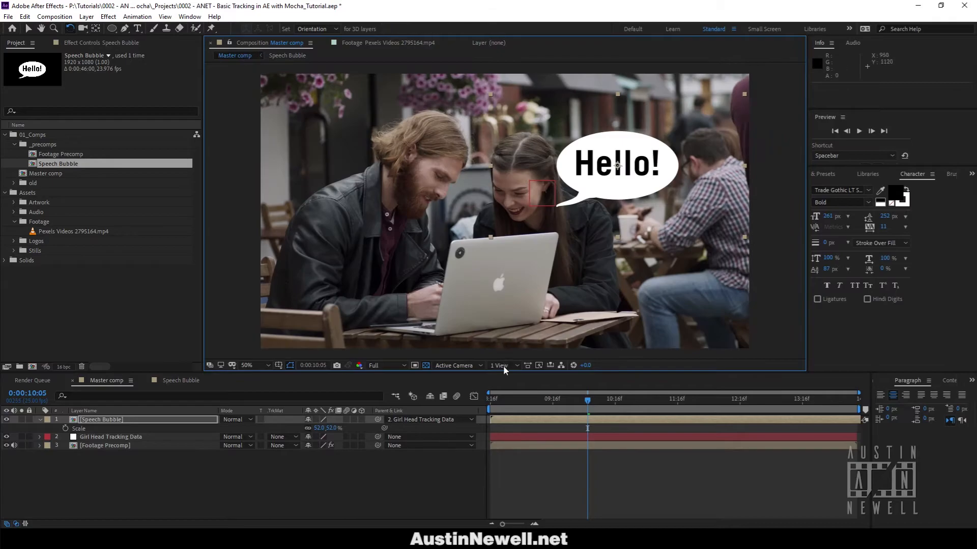
pyautogui.press('v')
pyautogui.press('space')
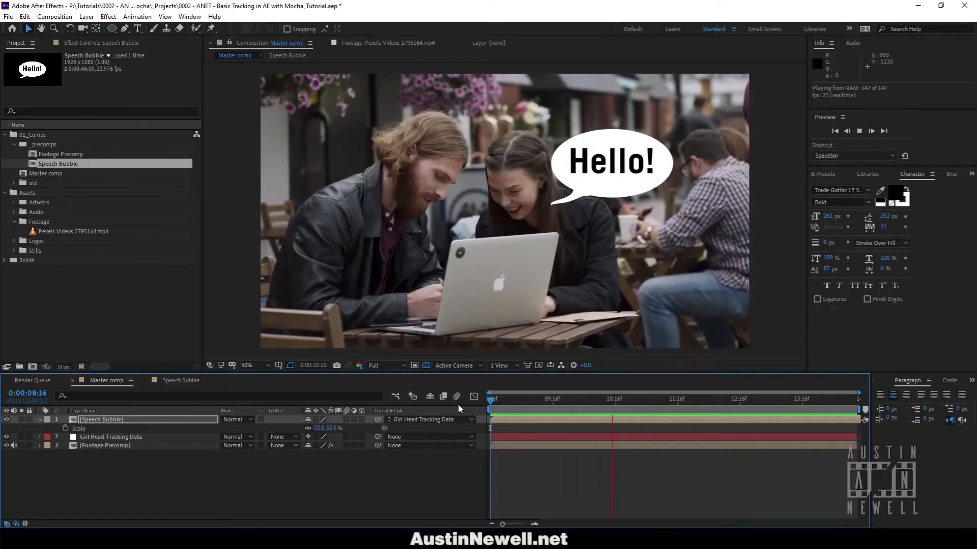
pyautogui.press('space')
pyautogui.moveTo(496, 401); pyautogui.dragTo(560, 402)
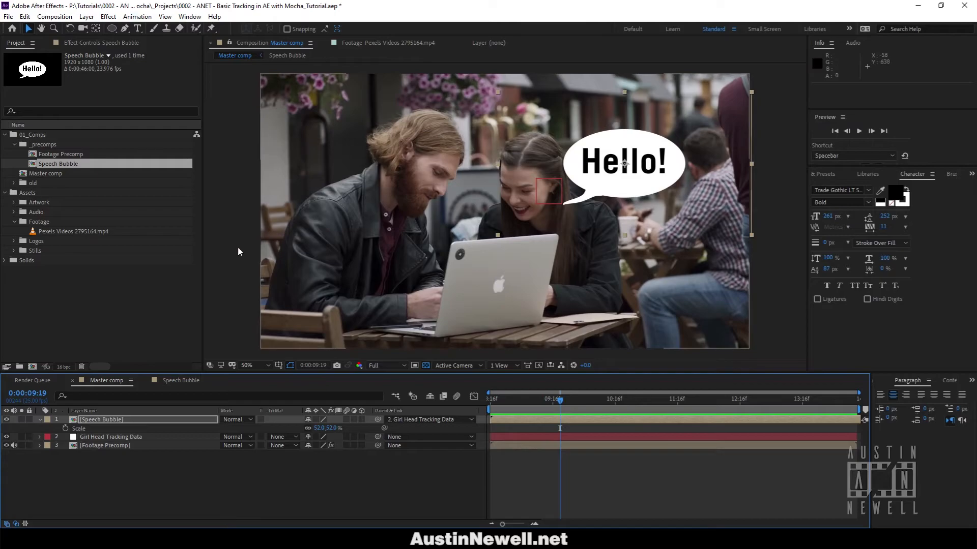
pyautogui.click(136, 475)
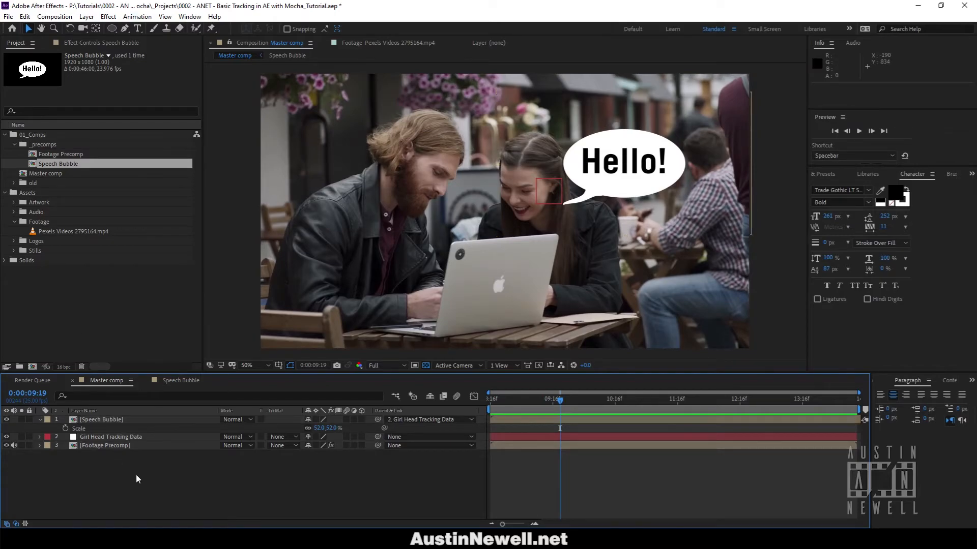
# - Duplicate the Speech Bubble comp in the project and rename the copy as Name
pyautogui.click(34, 164)
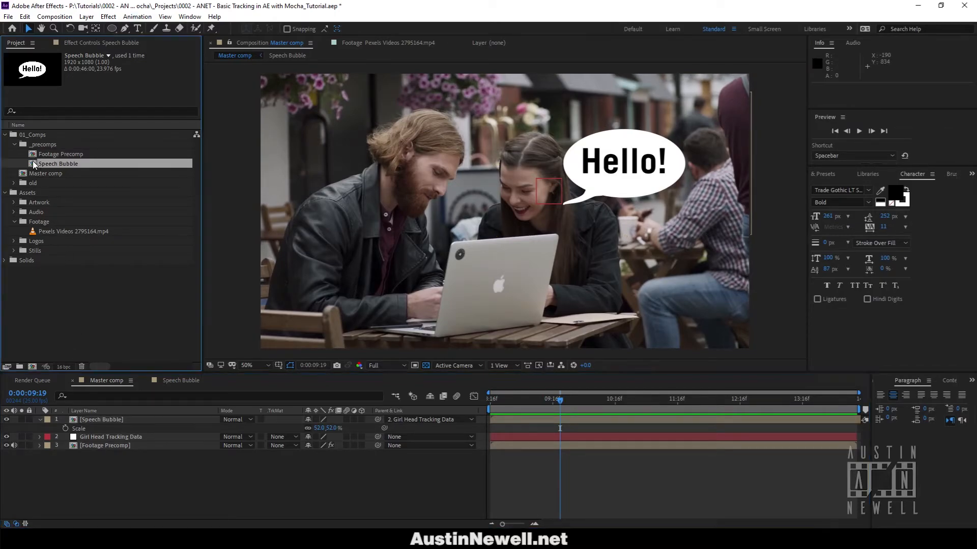
pyautogui.hotkey('ctrl', 'd')
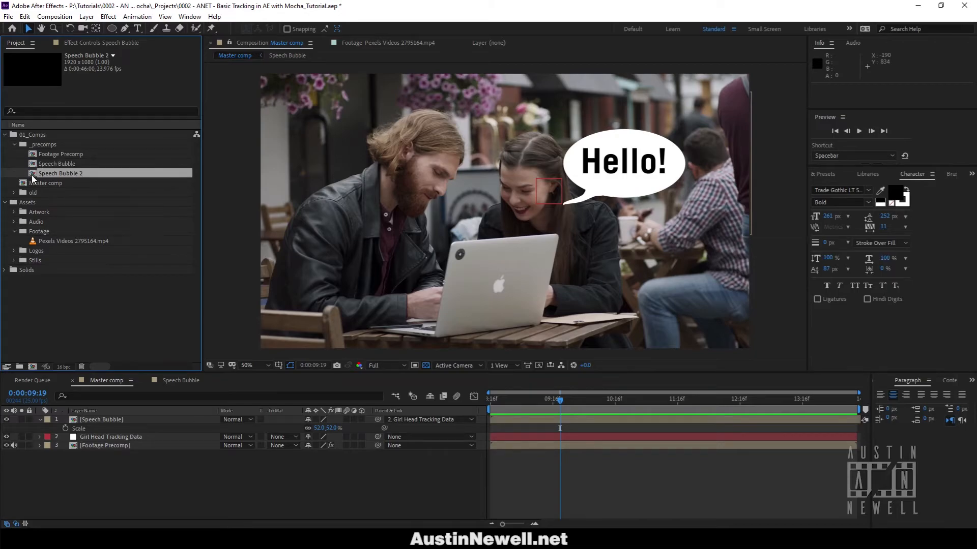
pyautogui.press('Return')
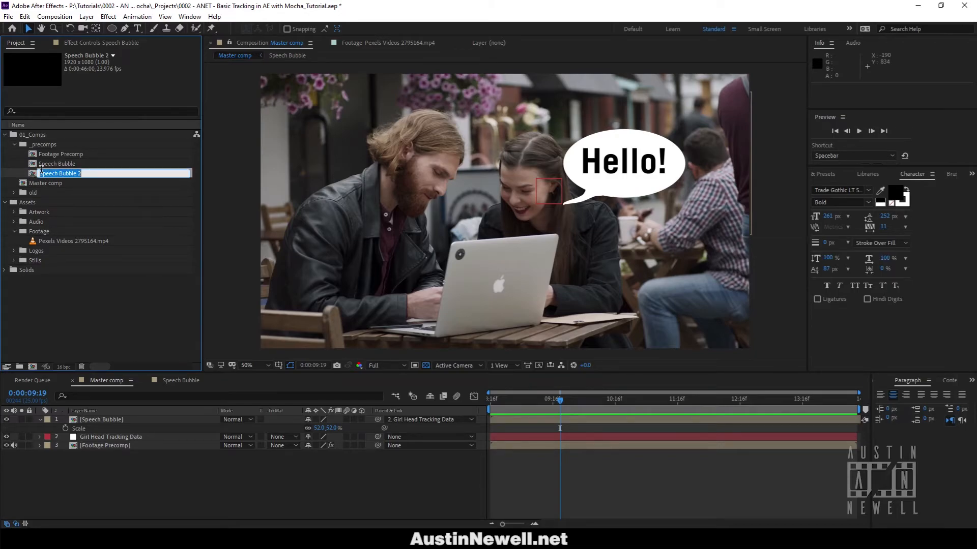
pyautogui.write('Name')
pyautogui.press('Return')
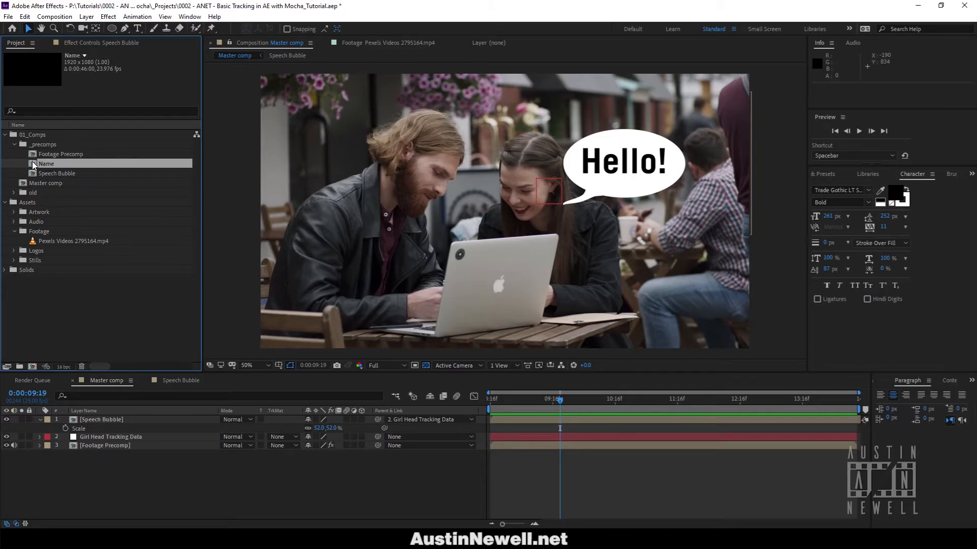
# - Open the Name comp and delete its Tail and Big Ellipse layers
pyautogui.doubleClick(33, 164)
pyautogui.click(105, 437)
pyautogui.keyDown('shift'); pyautogui.click(102, 428); pyautogui.keyUp('shift')
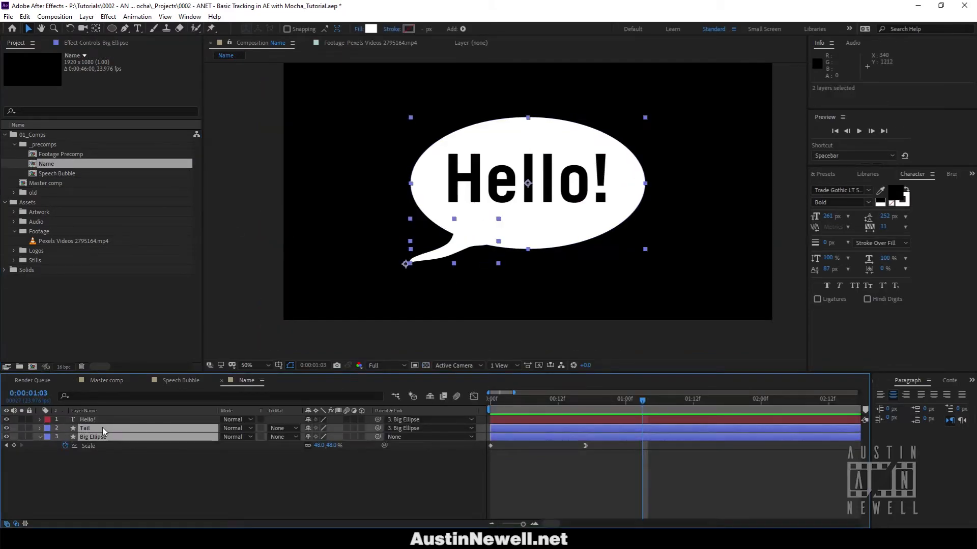
pyautogui.press('Delete')
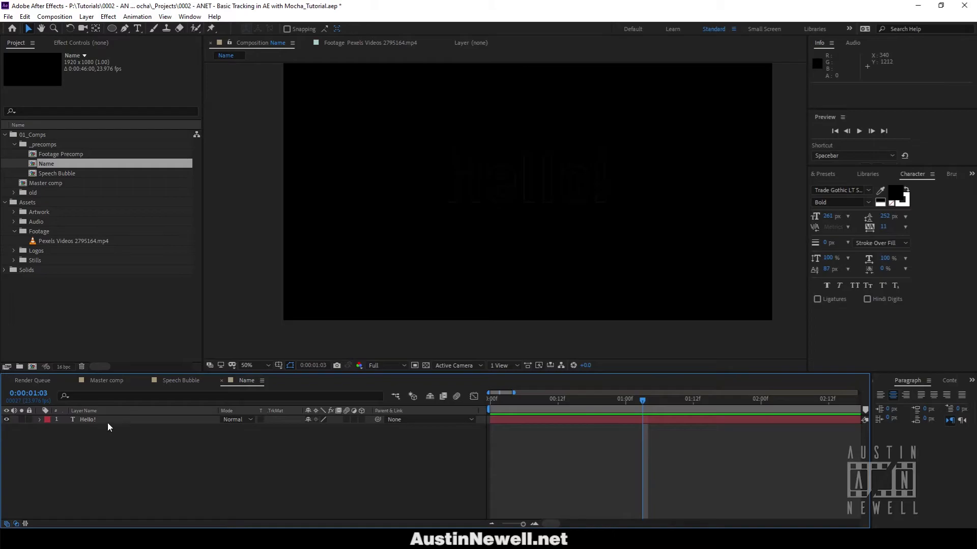
# - Turn on the transparency grid and replace the Hello! text in the Name comp with "Name"
pyautogui.click(425, 365)
pyautogui.doubleClick(537, 176)
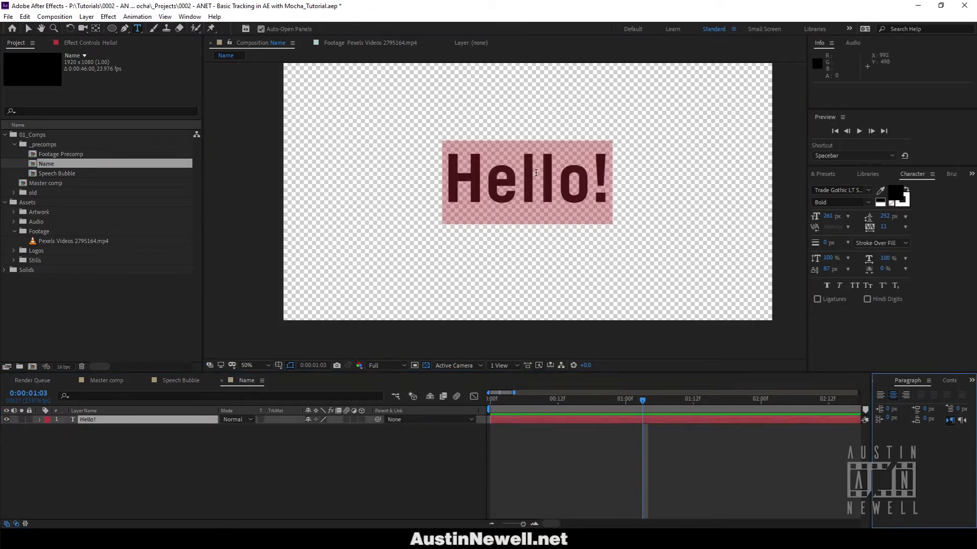
pyautogui.write('Name')
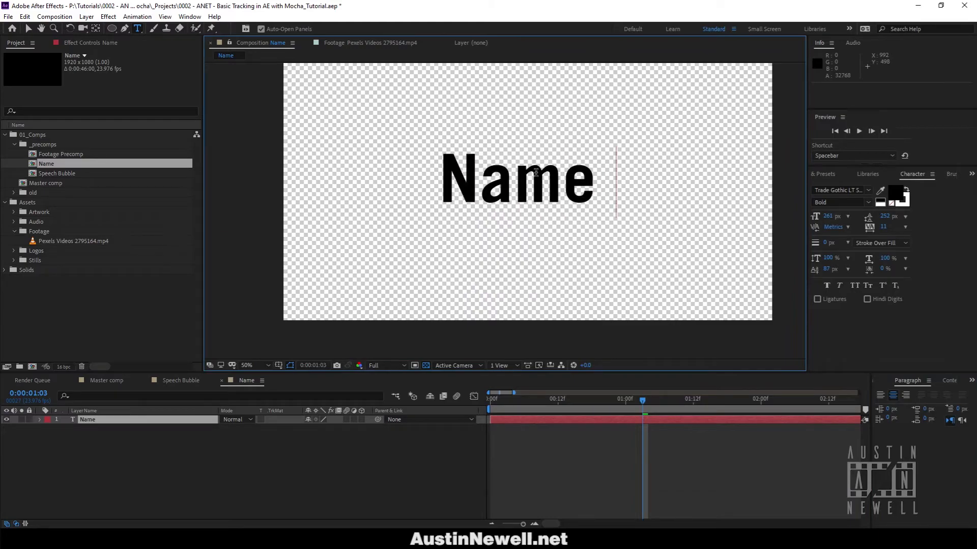
pyautogui.press('BackSpace')
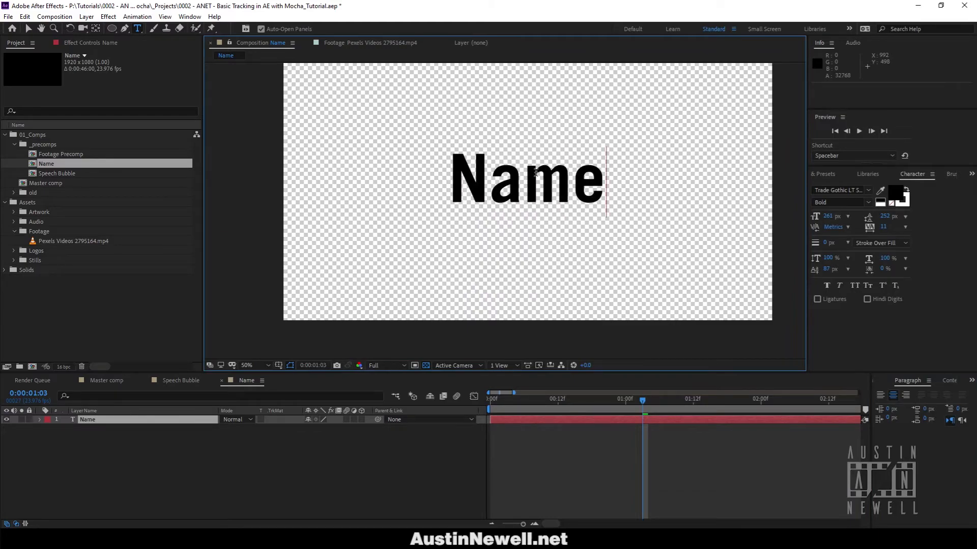
pyautogui.click(379, 459)
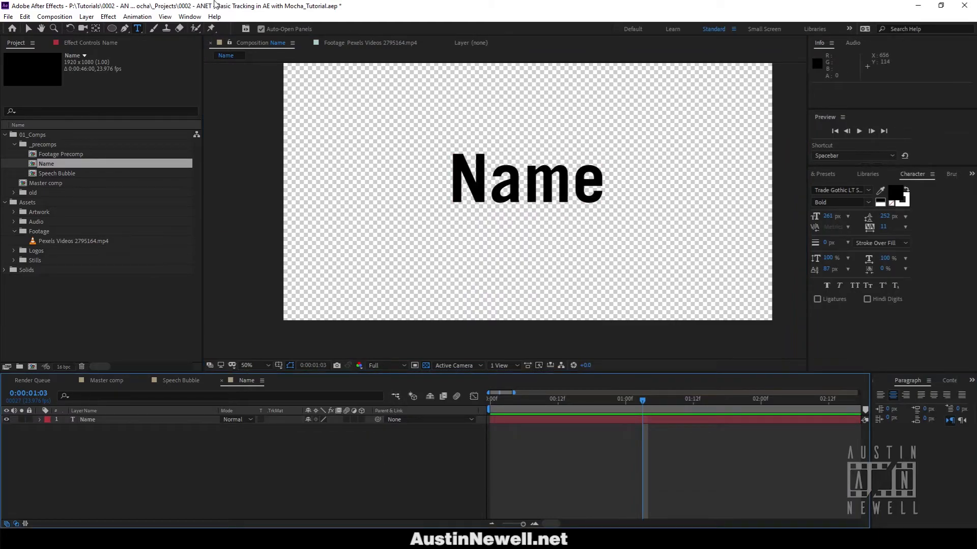
pyautogui.click(29, 28)
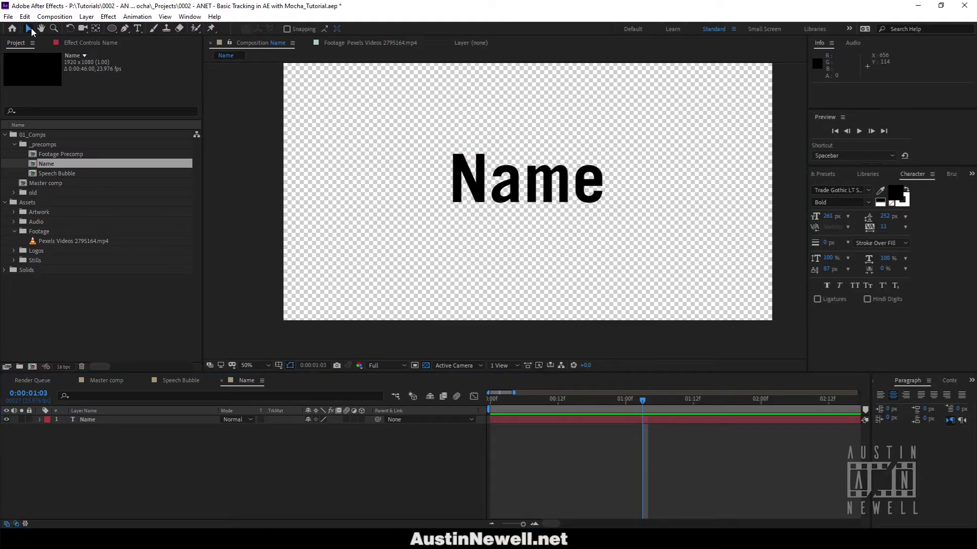
# - Add the Name comp as the top layer of Master comp, scale it to 55% and place it above the woman's head
pyautogui.doubleClick(44, 182)
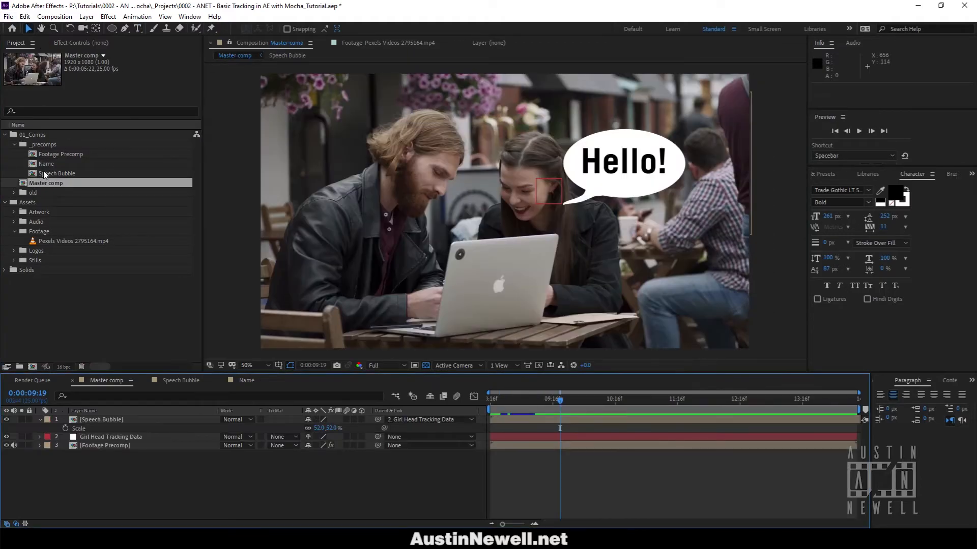
pyautogui.click(44, 165)
pyautogui.moveTo(44, 166); pyautogui.dragTo(95, 421)
pyautogui.moveTo(522, 211); pyautogui.dragTo(553, 119)
pyautogui.press('s')
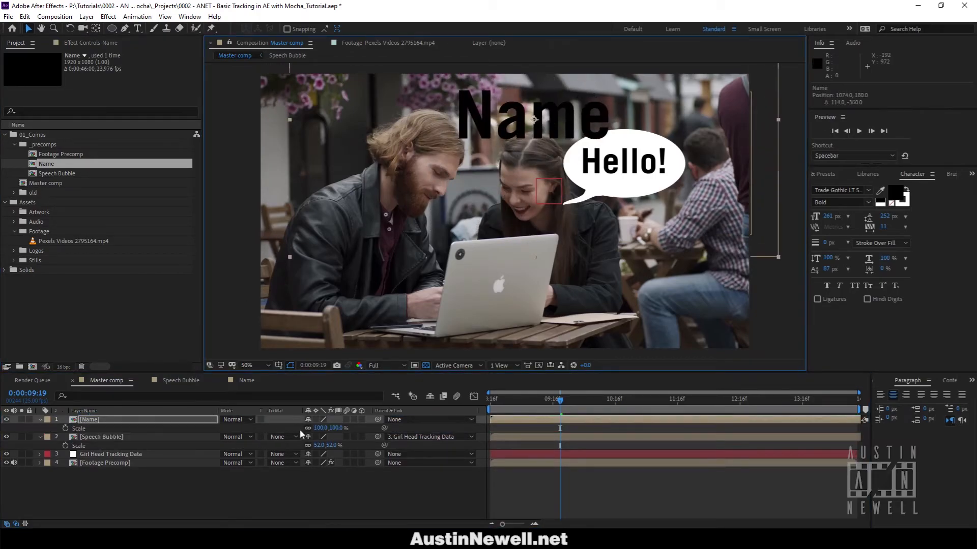
pyautogui.moveTo(319, 431); pyautogui.dragTo(297, 432)
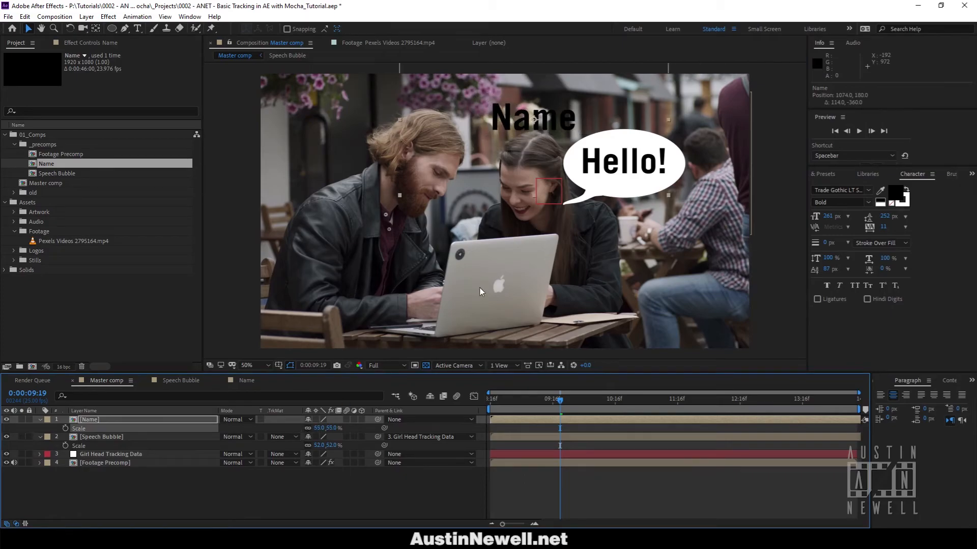
pyautogui.moveTo(551, 129); pyautogui.dragTo(550, 127)
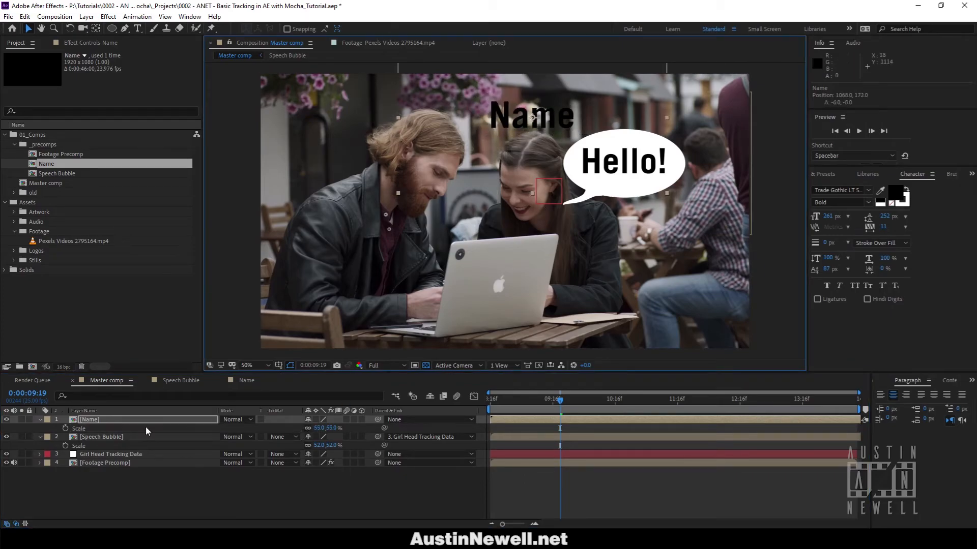
# - Change the text colour inside the Name comp to white (FFFFFF) and return to Master comp
pyautogui.doubleClick(118, 419)
pyautogui.doubleClick(105, 419)
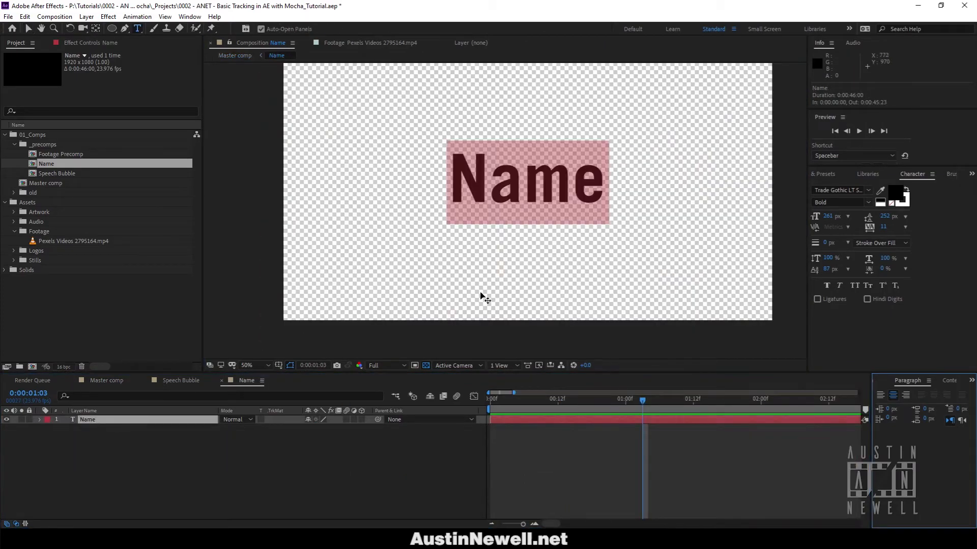
pyautogui.click(894, 197)
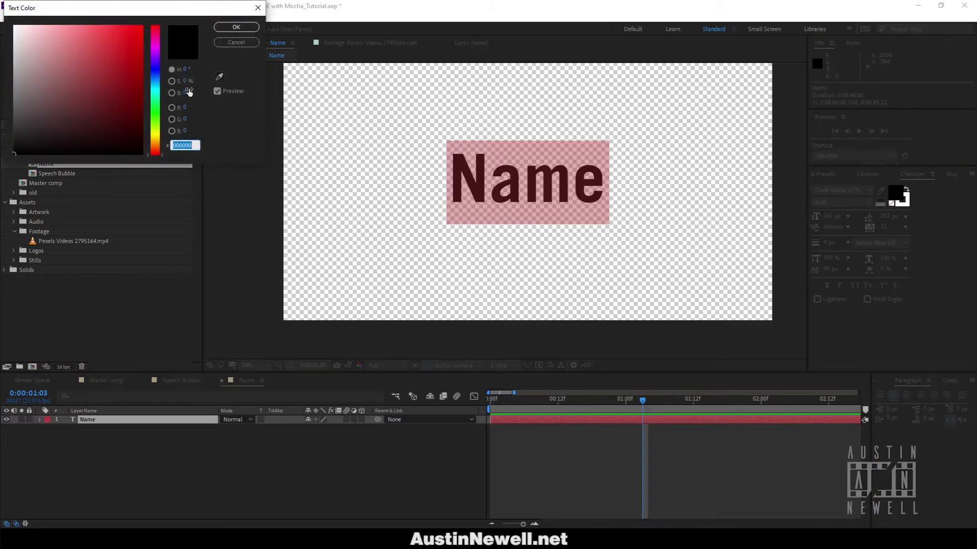
pyautogui.moveTo(91, 78); pyautogui.dragTo(14, 26)
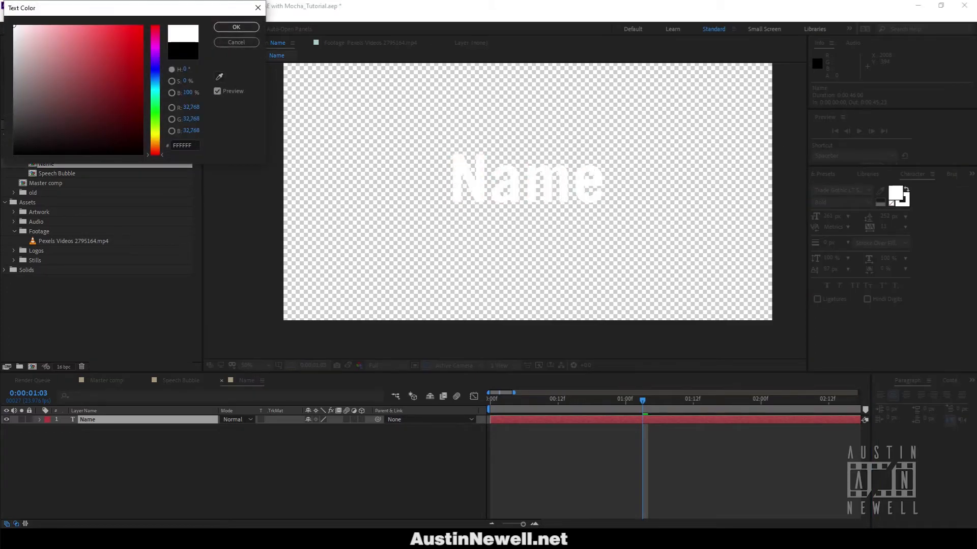
pyautogui.click(236, 27)
pyautogui.click(240, 56)
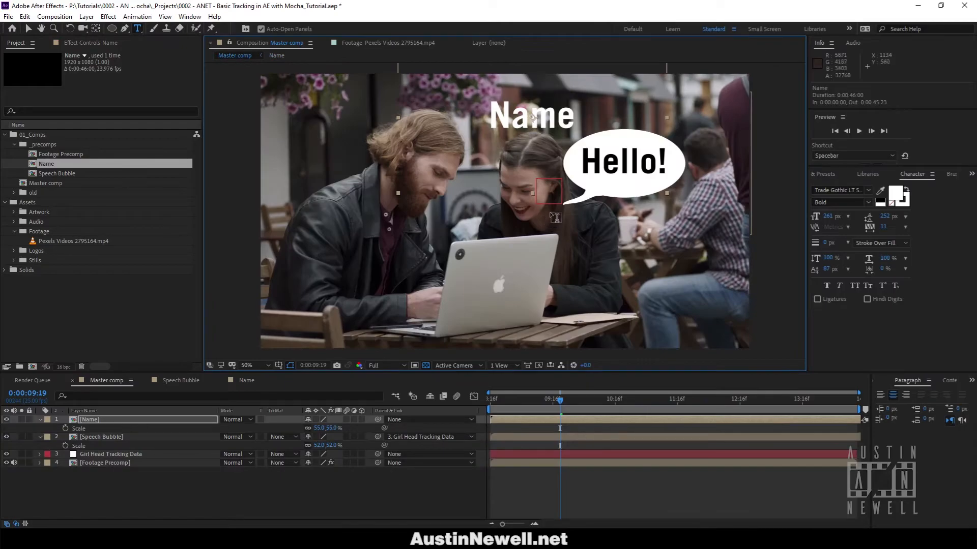
pyautogui.click(28, 28)
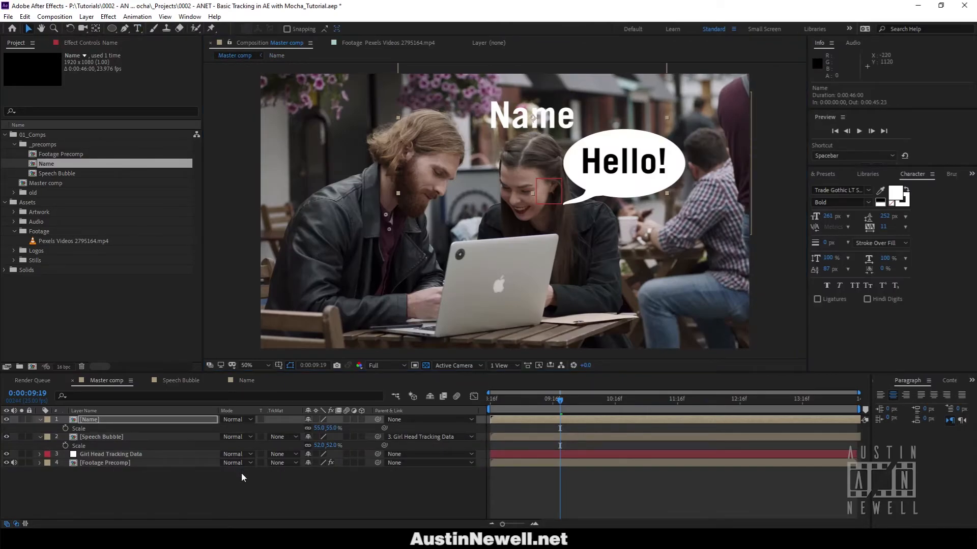
# - Nudge the Name layer above the woman's head, parent it to Girl Head Tracking Data, and play back the result
pyautogui.moveTo(524, 126); pyautogui.dragTo(527, 128)
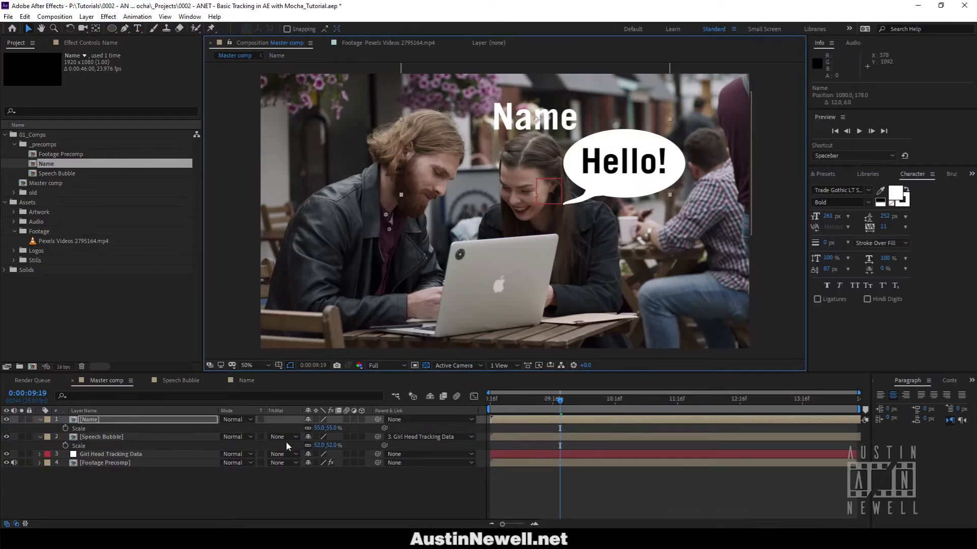
pyautogui.moveTo(375, 420); pyautogui.dragTo(92, 454)
pyautogui.press('space')
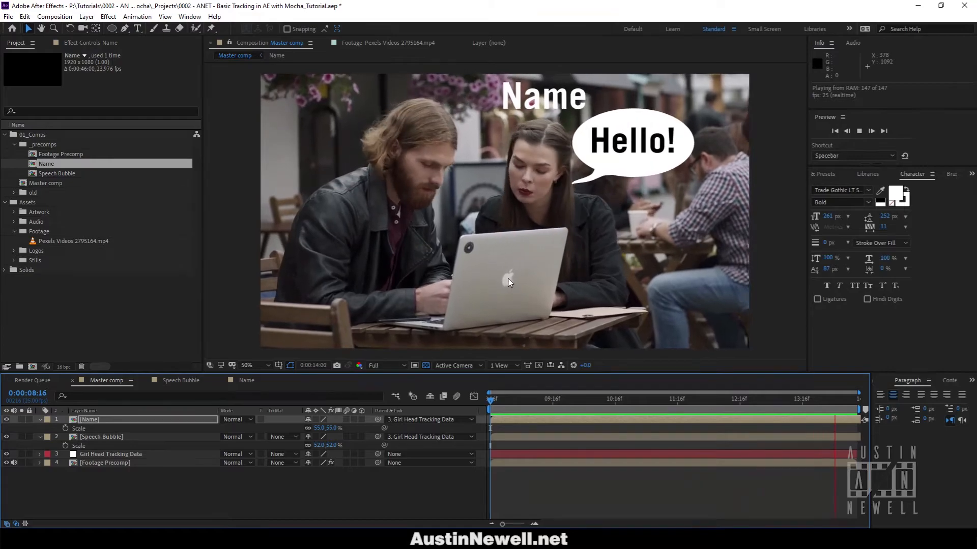
pyautogui.press('space')
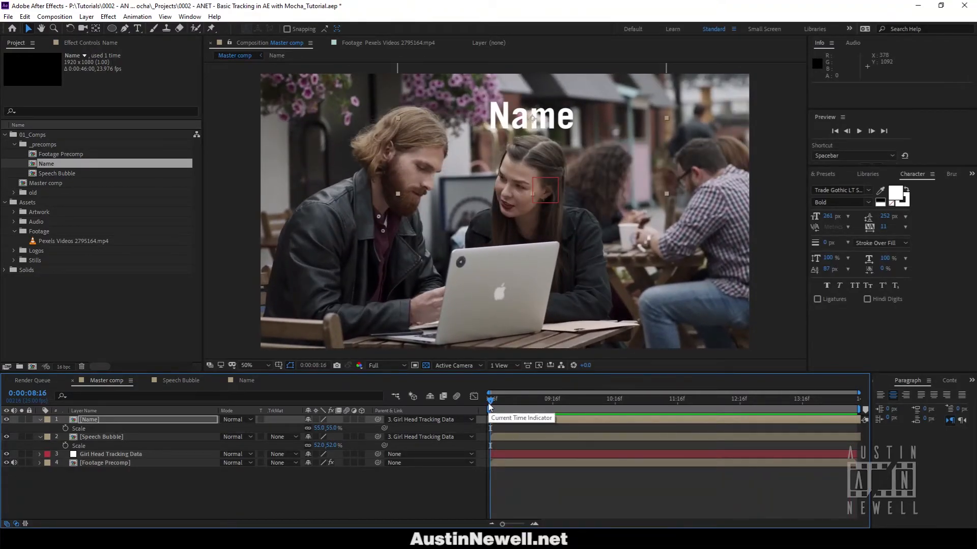
# - Collapse the Name and Speech Bubble layers, hide both, and preview the footage without them
pyautogui.click(40, 419)
pyautogui.click(40, 429)
pyautogui.click(90, 467)
pyautogui.click(96, 420)
pyautogui.keyDown('shift'); pyautogui.click(88, 428); pyautogui.keyUp('shift')
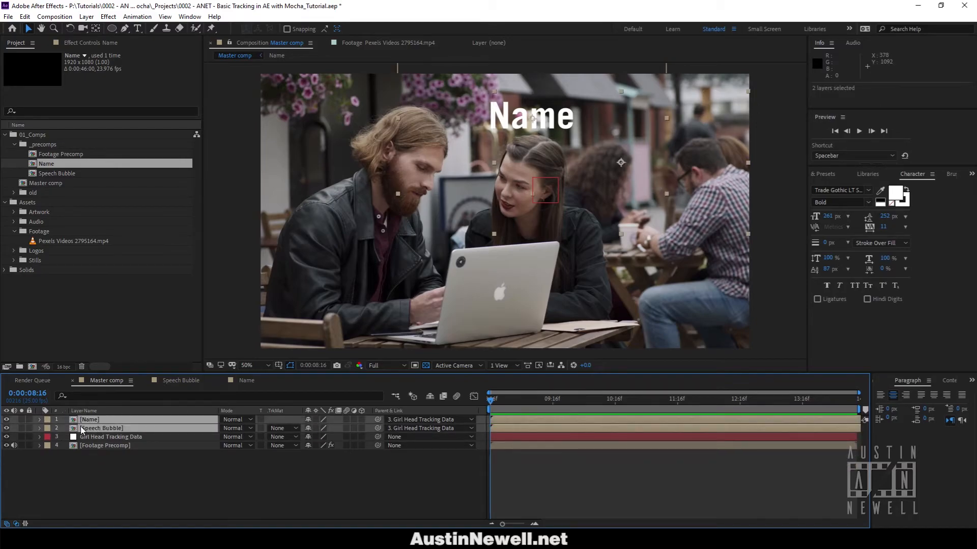
pyautogui.click(7, 419)
pyautogui.click(148, 488)
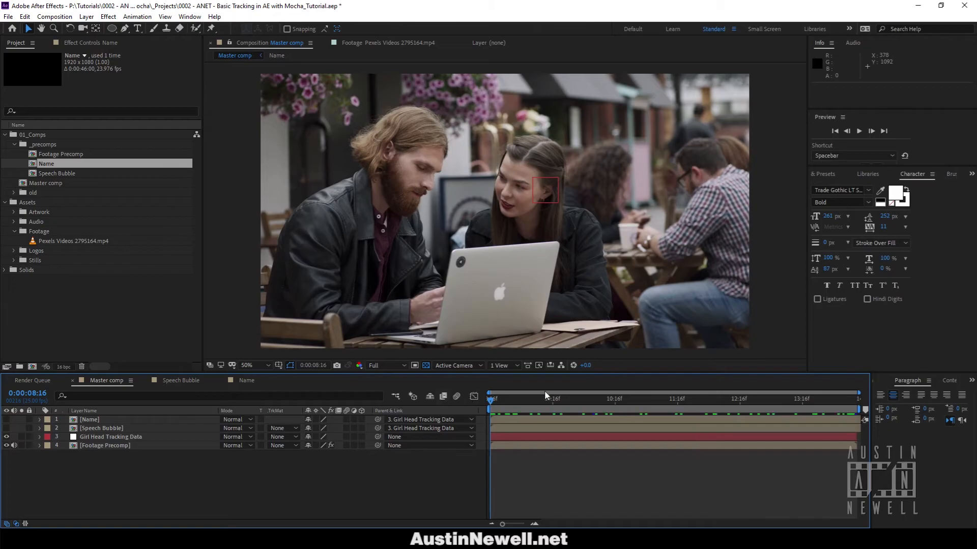
pyautogui.press('space')
pyautogui.press('space')
# - Add a new adjustment layer at the top of Master comp and select it
pyautogui.hotkey('ctrl', 'alt', 'y')
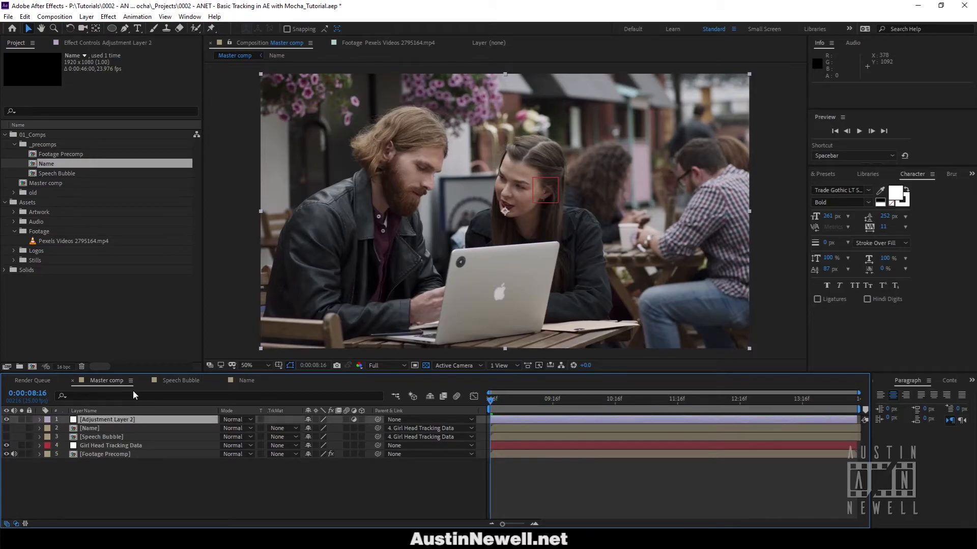
pyautogui.click(87, 16)
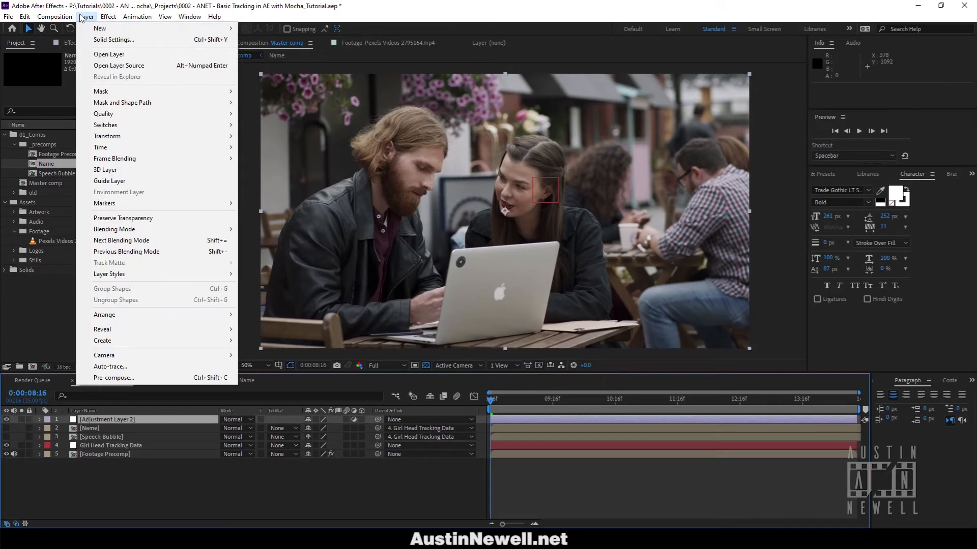
pyautogui.moveTo(127, 32)
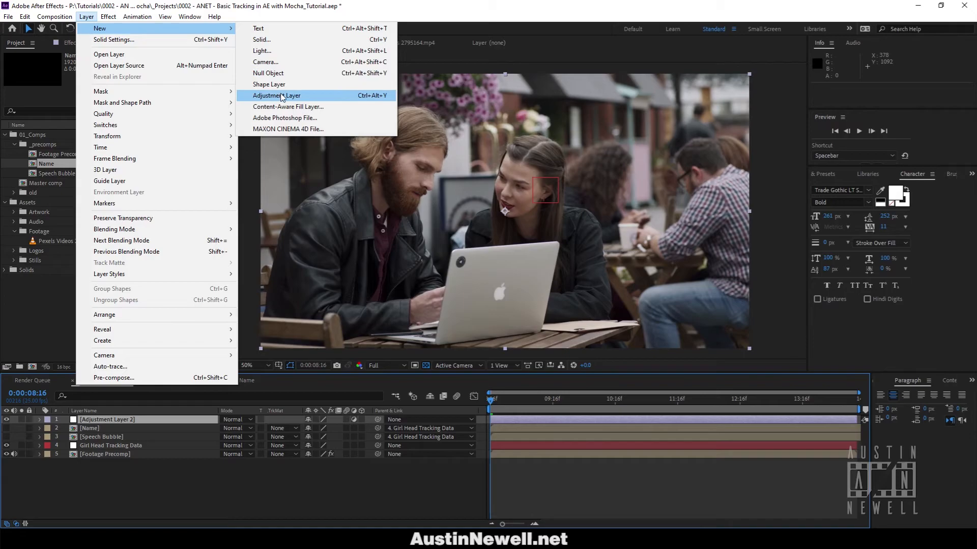
pyautogui.click(185, 427)
pyautogui.click(139, 420)
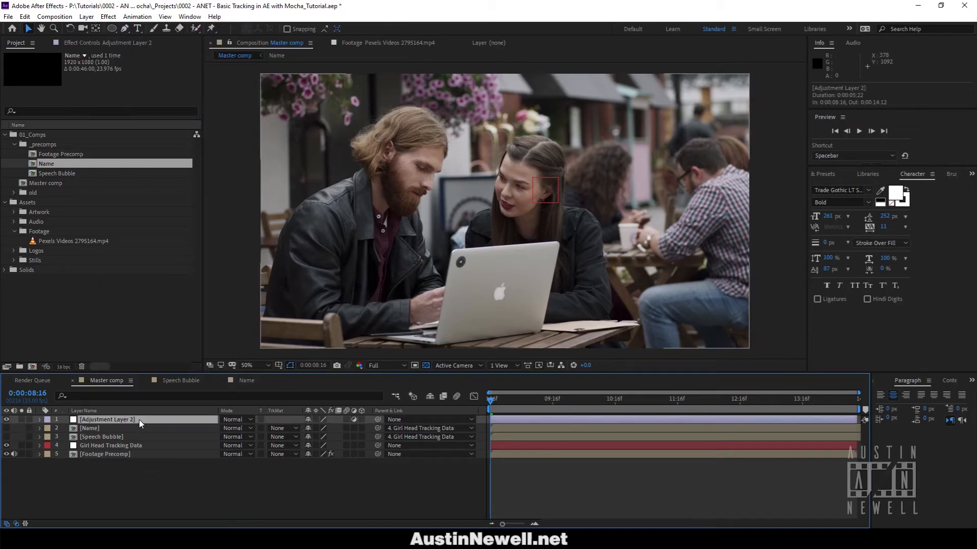
# - Find the Stylize Mosaic effect, apply it to the adjustment layer, and move the current time to 0:00:10:20
pyautogui.click(96, 42)
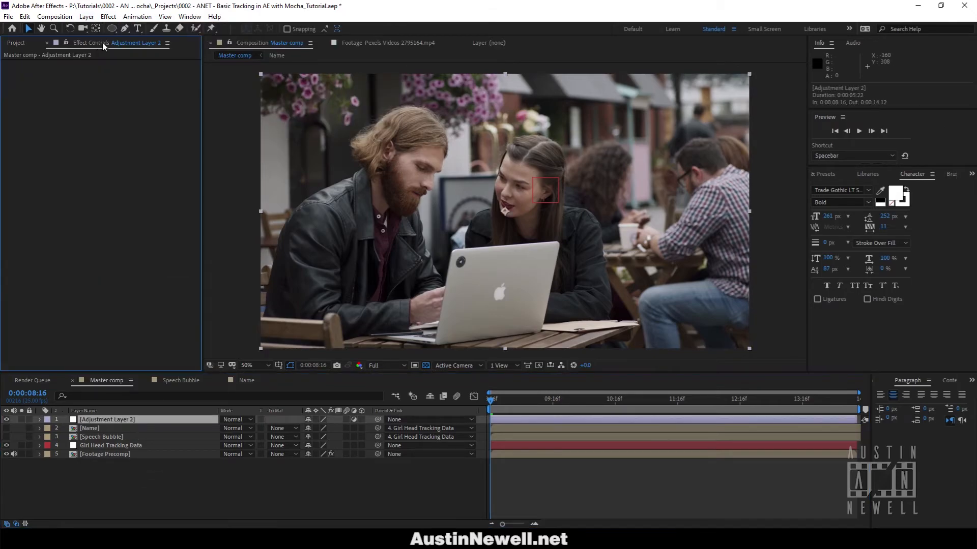
pyautogui.click(822, 174)
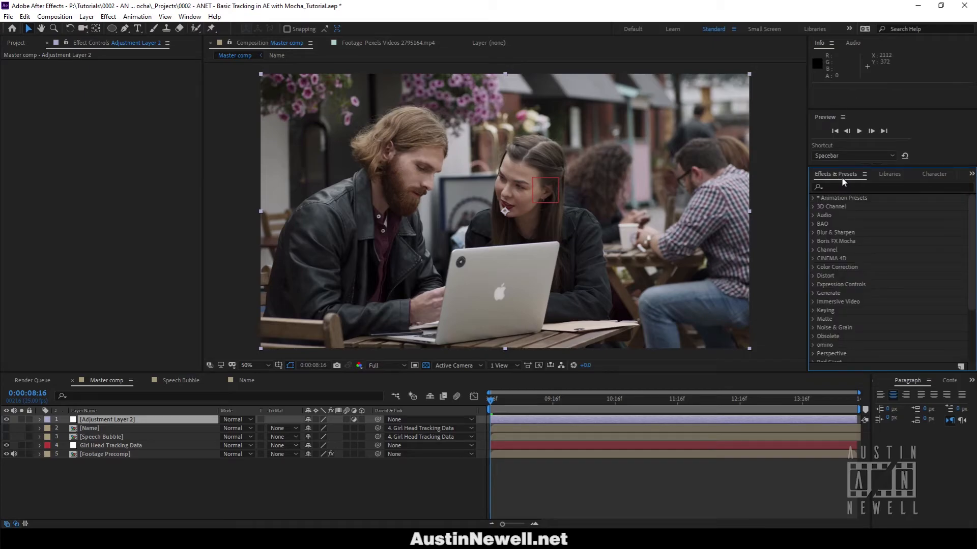
pyautogui.click(186, 18)
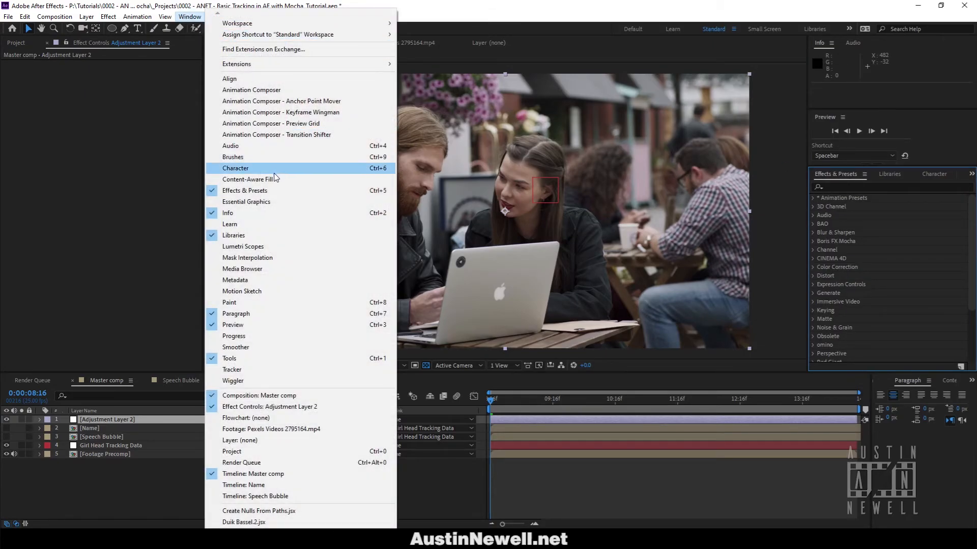
pyautogui.click(846, 186)
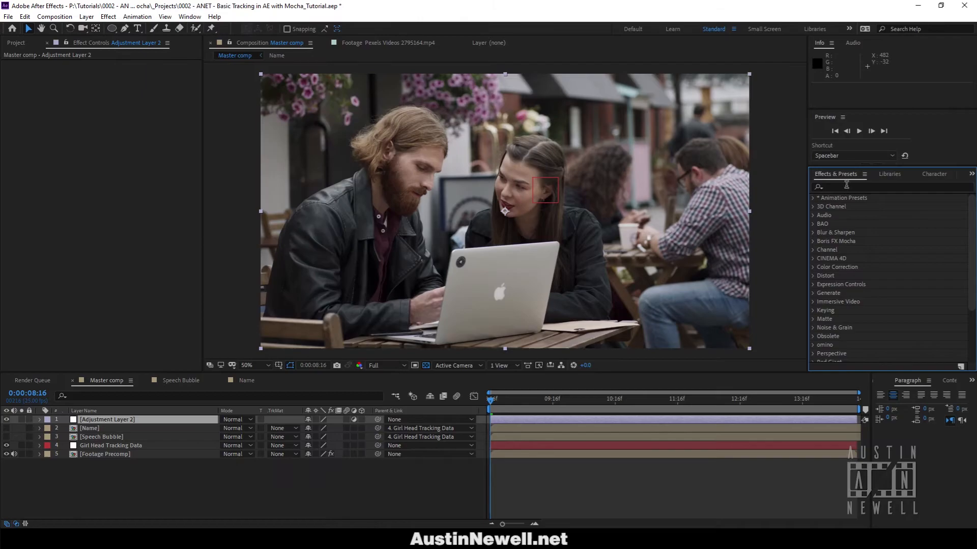
pyautogui.write('mosa')
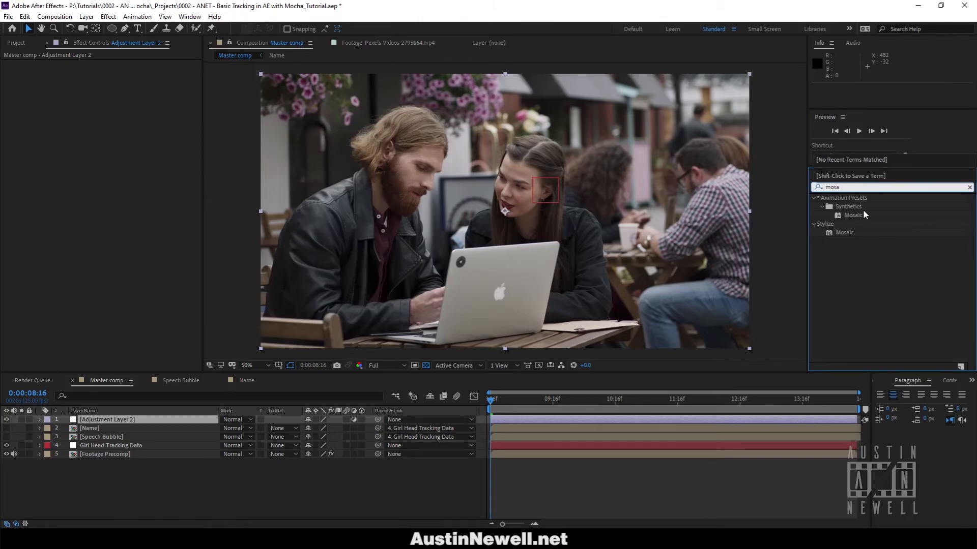
pyautogui.moveTo(845, 233); pyautogui.dragTo(102, 420)
pyautogui.press(',')
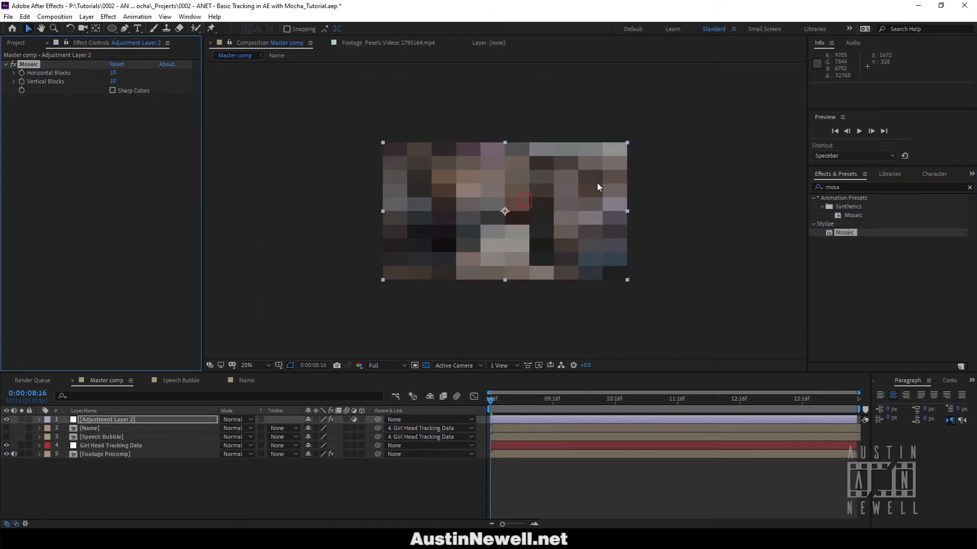
pyautogui.moveTo(505, 406); pyautogui.dragTo(627, 409)
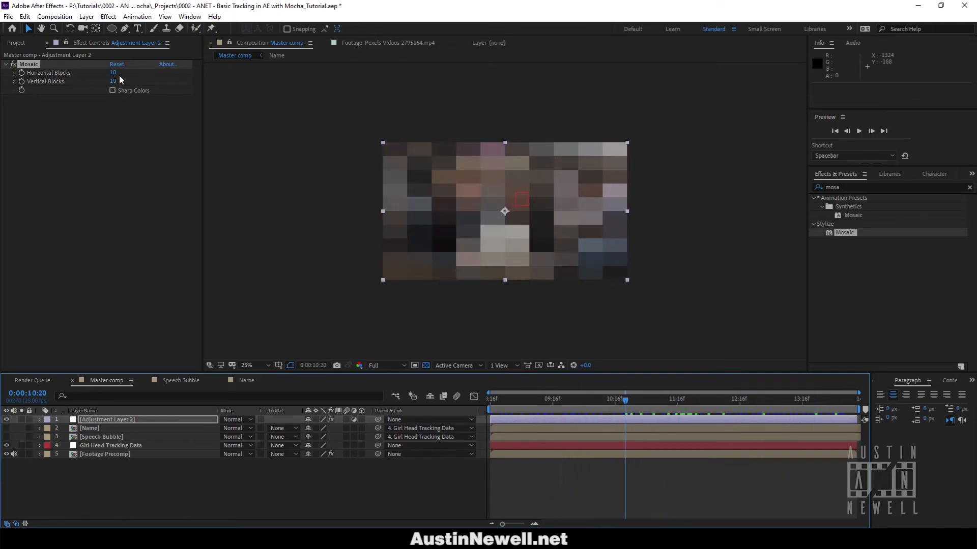
# - Set the Mosaic effect to 1920 horizontal blocks and 1080 vertical blocks
pyautogui.moveTo(113, 73)
pyautogui.mouseDown()
pyautogui.moveTo(129, 73)
pyautogui.moveTo(126, 83)
pyautogui.moveTo(124, 74)
pyautogui.mouseUp()
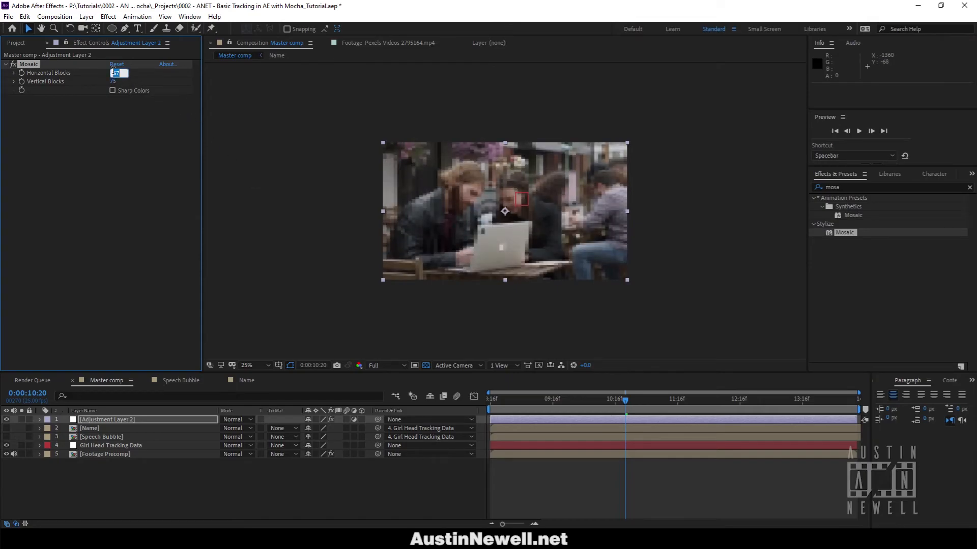
pyautogui.write('1920')
pyautogui.press('Tab')
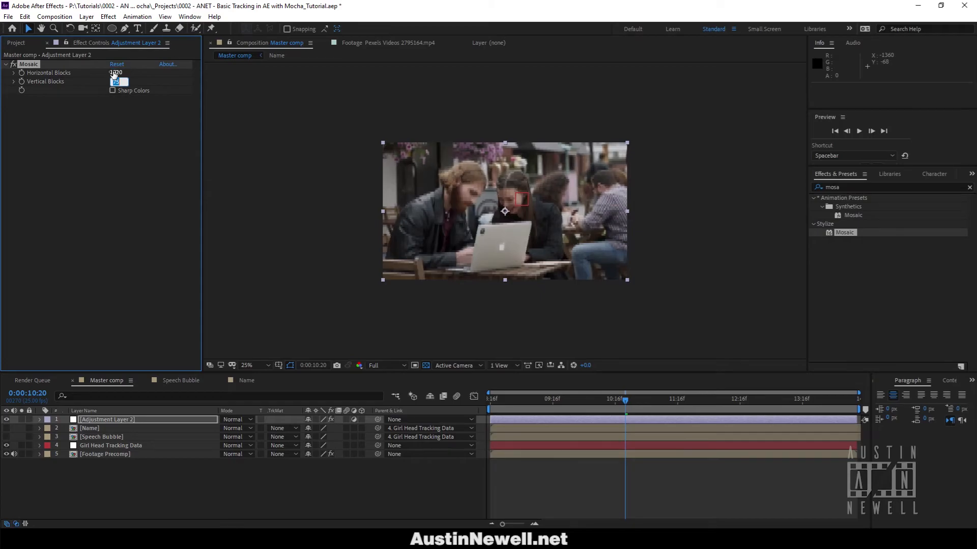
pyautogui.click(54, 125)
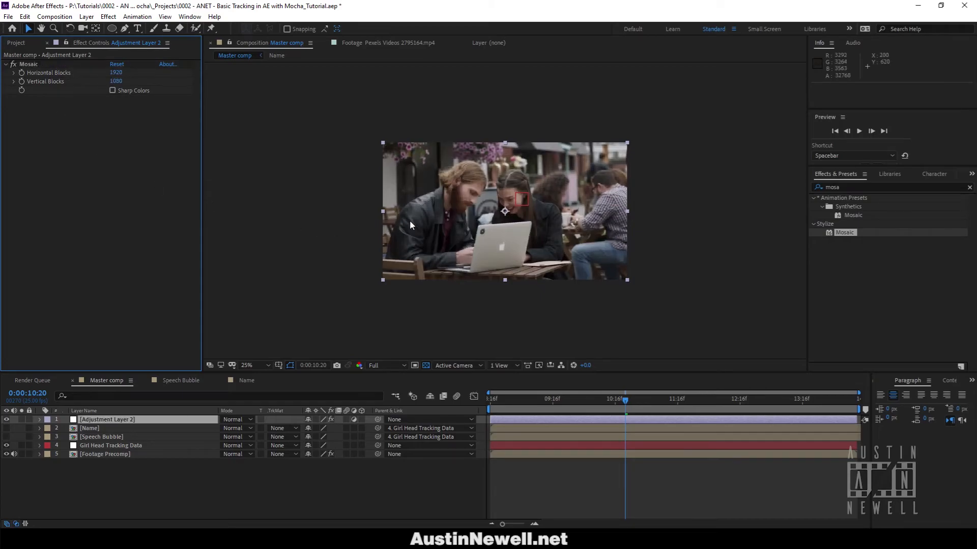
# - Set both the horizontal and vertical blocks of the Mosaic effect to 100
pyautogui.scroll(2, 409, 220)
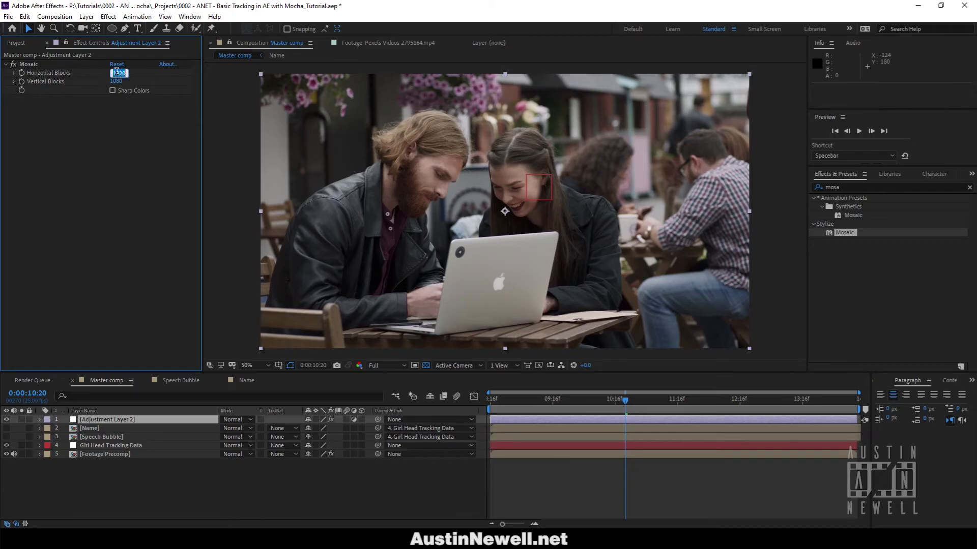
pyautogui.write('100')
pyautogui.press('Tab')
pyautogui.write('100')
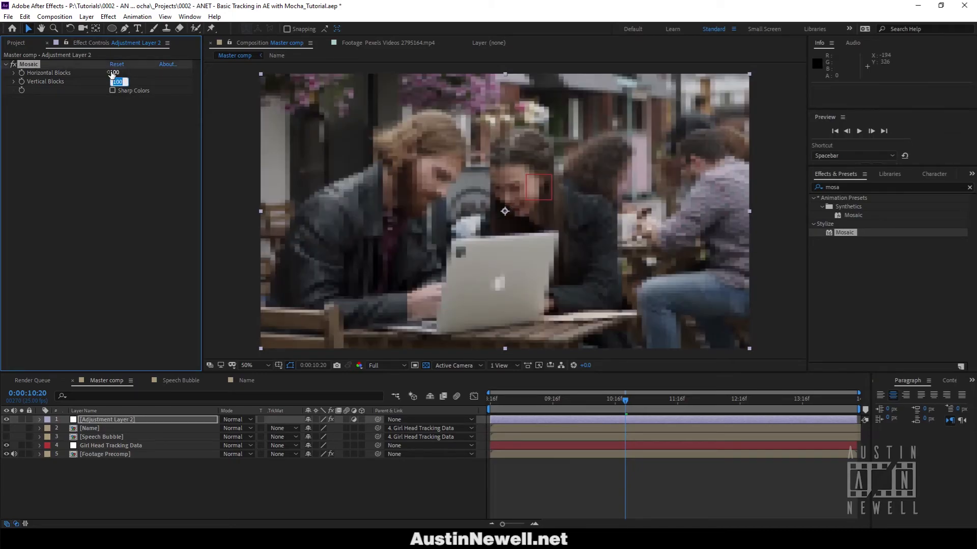
# - Draw an elliptical mask around the woman's head on the mosaic adjustment layer at 0:00:12:03
pyautogui.press('Return')
pyautogui.moveTo(622, 407); pyautogui.dragTo(707, 401)
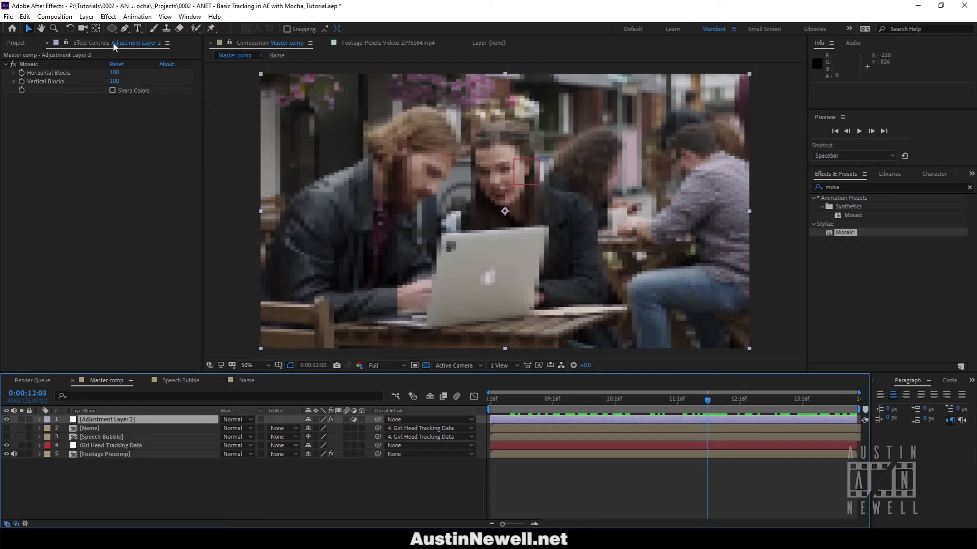
pyautogui.click(113, 28)
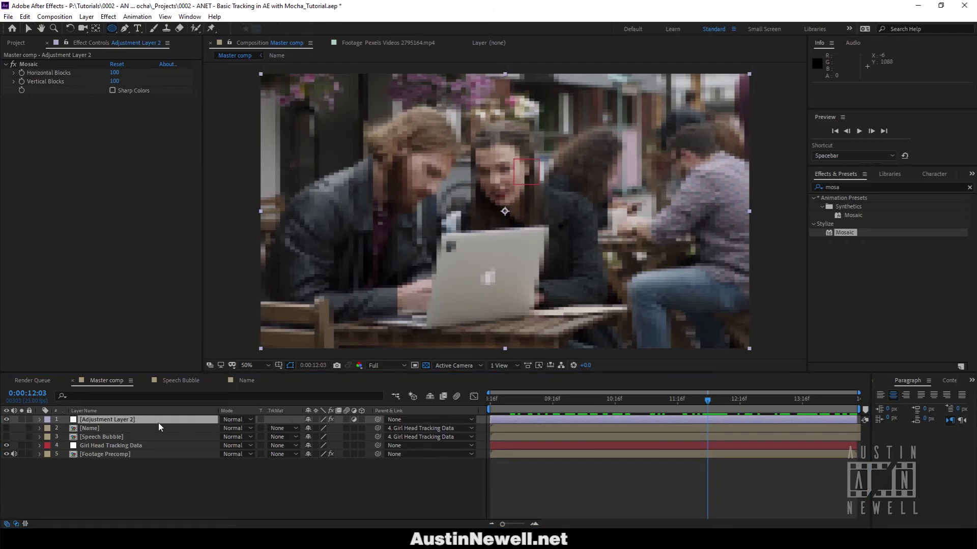
pyautogui.click(114, 420)
pyautogui.moveTo(486, 149); pyautogui.dragTo(462, 120)
pyautogui.moveTo(511, 182); pyautogui.dragTo(506, 216)
pyautogui.press('v')
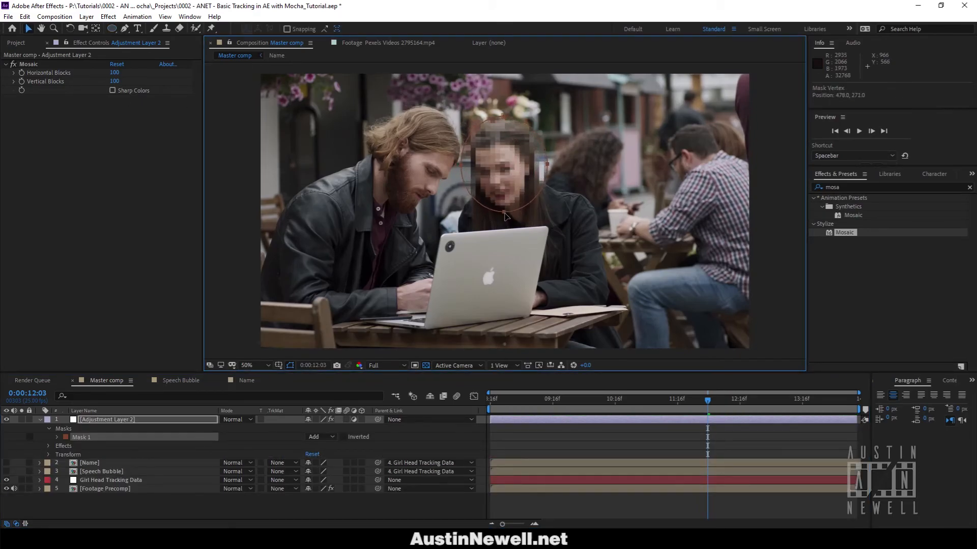
# - Rename the masked adjustment layer to Pixel Face, parent it to Girl Head Tracking Data, and preview the tracking
pyautogui.click(125, 420)
pyautogui.press('Return')
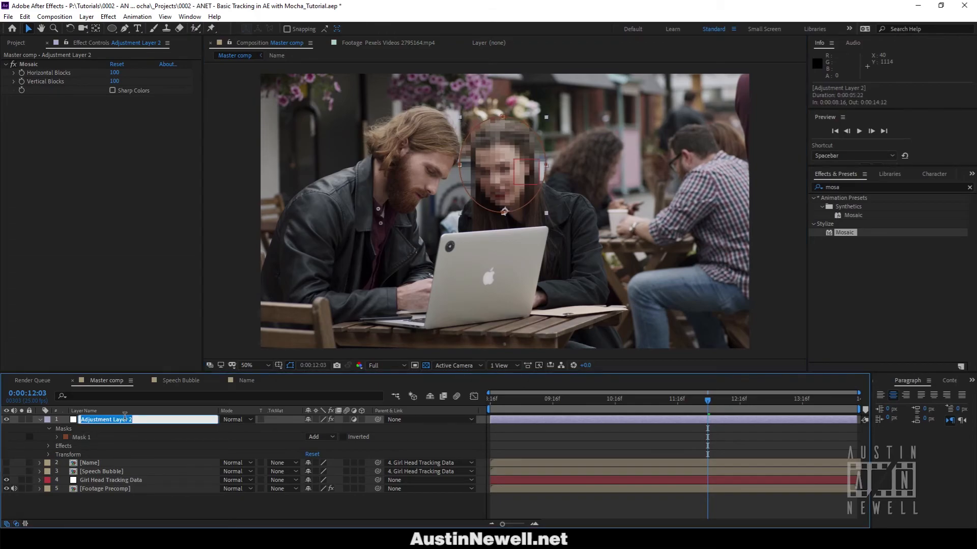
pyautogui.write('Pixel Face')
pyautogui.press('Return')
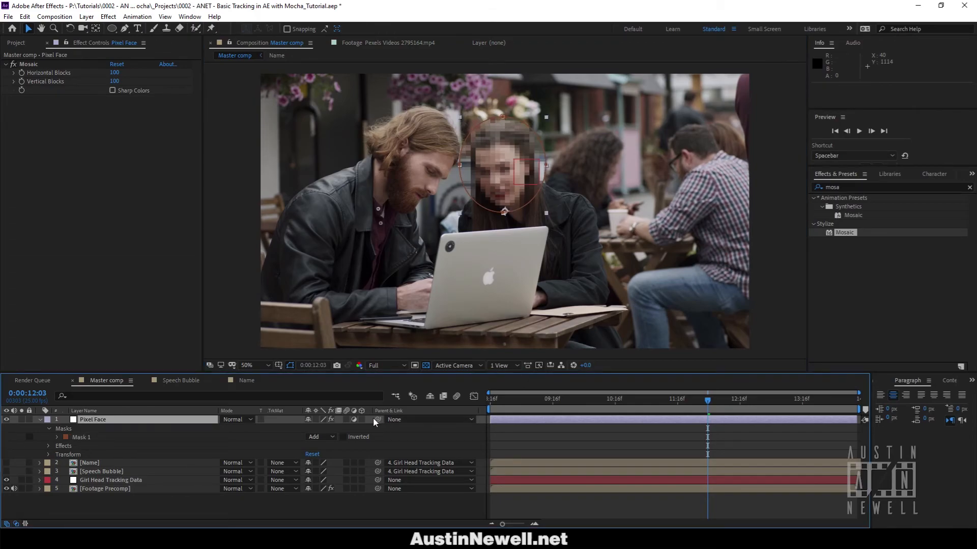
pyautogui.moveTo(377, 420); pyautogui.dragTo(127, 480)
pyautogui.press('space')
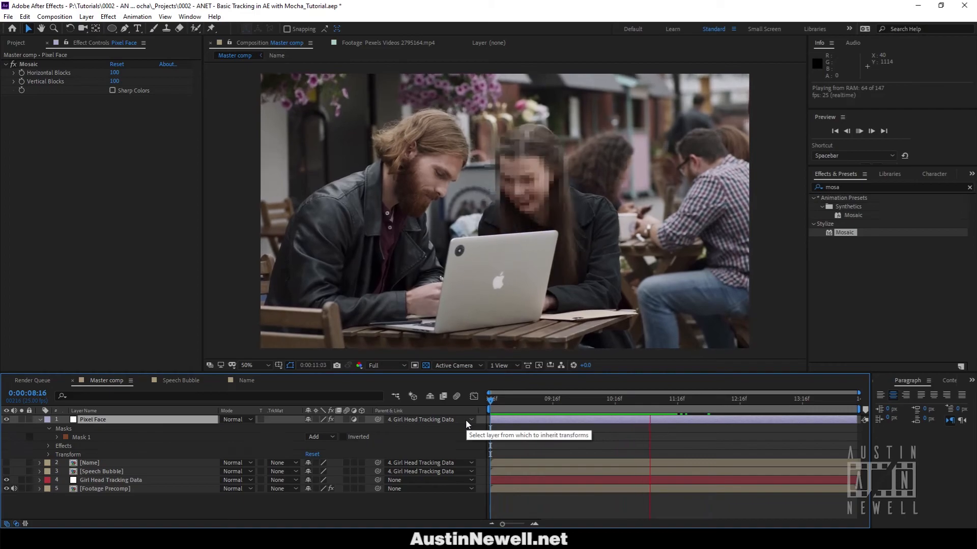
# - Set the Pixel Face layer's mask feather to 51 pixels and preview the softened edge
pyautogui.press('space')
pyautogui.press('f')
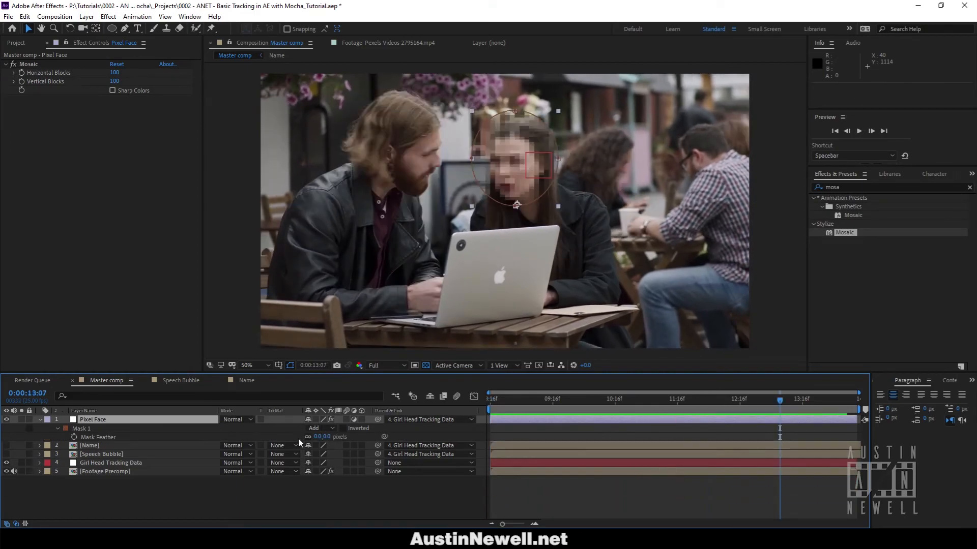
pyautogui.moveTo(315, 437); pyautogui.dragTo(331, 435)
pyautogui.click(381, 503)
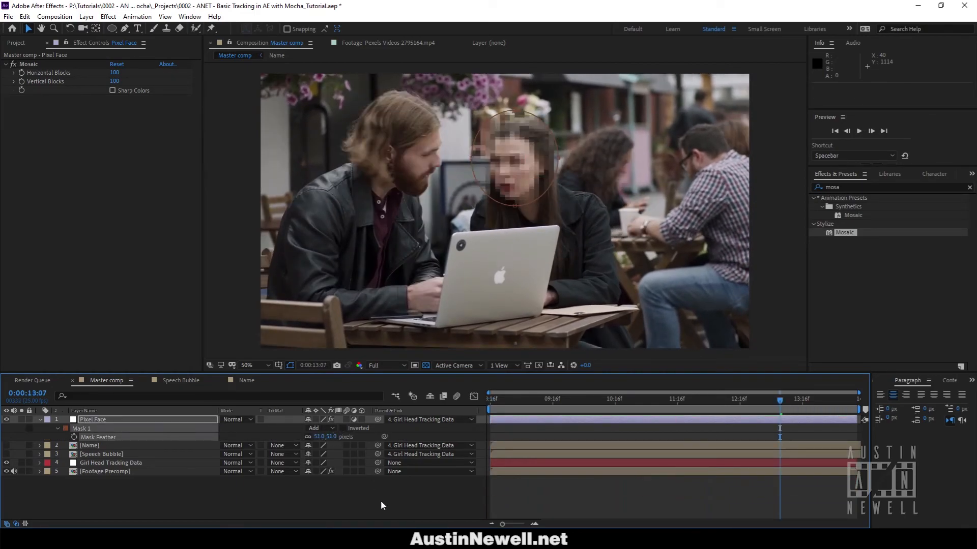
pyautogui.click(636, 402)
pyautogui.press('space')
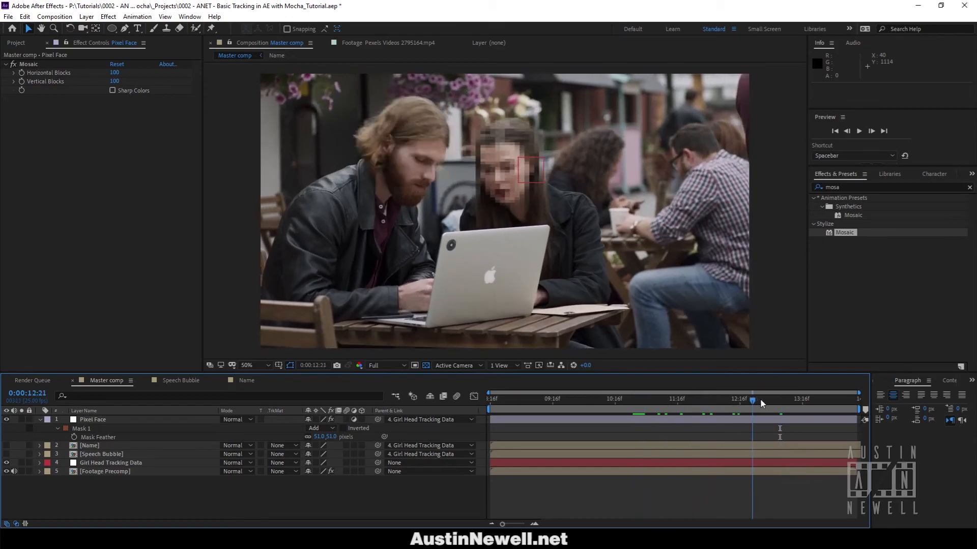
# - Set the Mosaic effect's horizontal and vertical blocks to 75 and preview the pixelated face
pyautogui.click(117, 72)
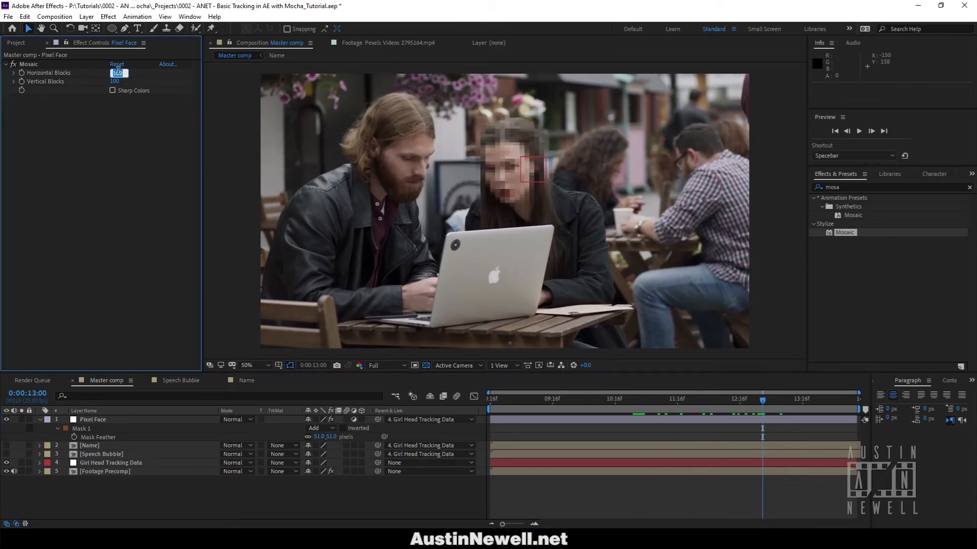
pyautogui.press('Tab')
pyautogui.write('75')
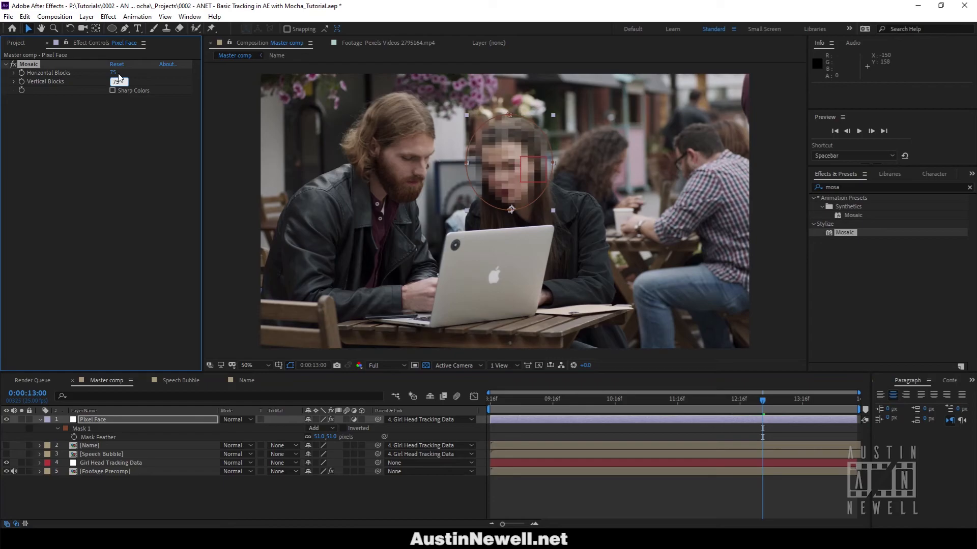
pyautogui.click(81, 174)
pyautogui.press('space')
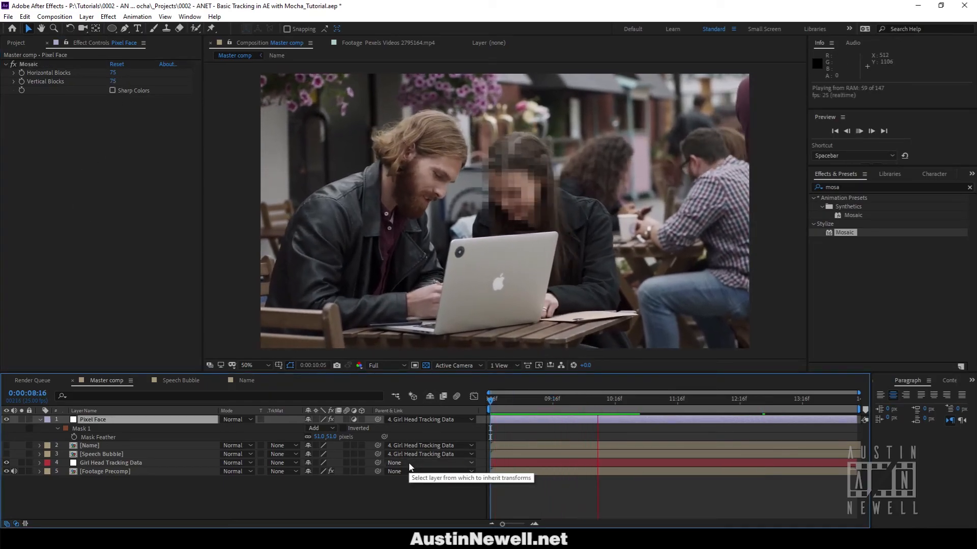
pyautogui.moveTo(699, 394); pyautogui.dragTo(757, 402)
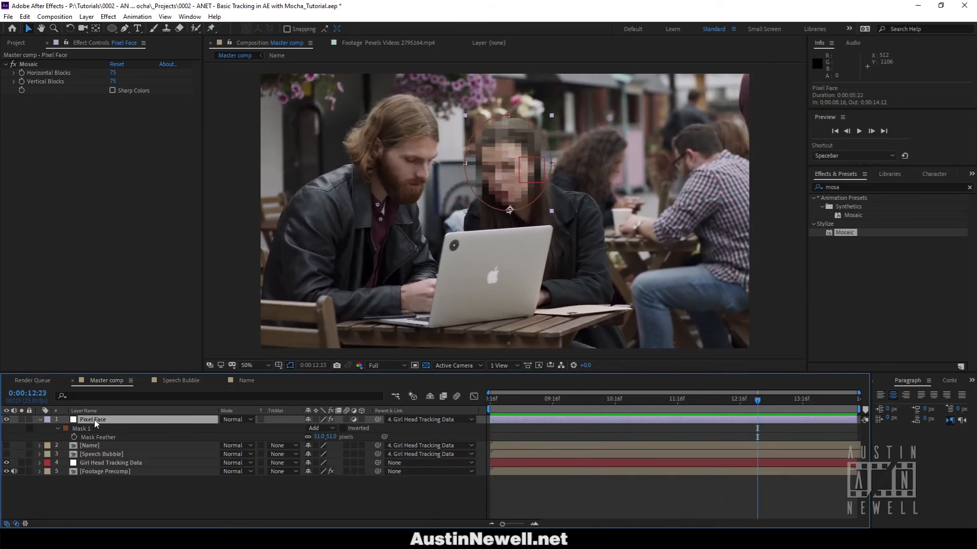
# - Duplicate the Pixel Face layer, hide the original, and rename the copy Blur face
pyautogui.hotkey('ctrl', 'd')
pyautogui.click(81, 429)
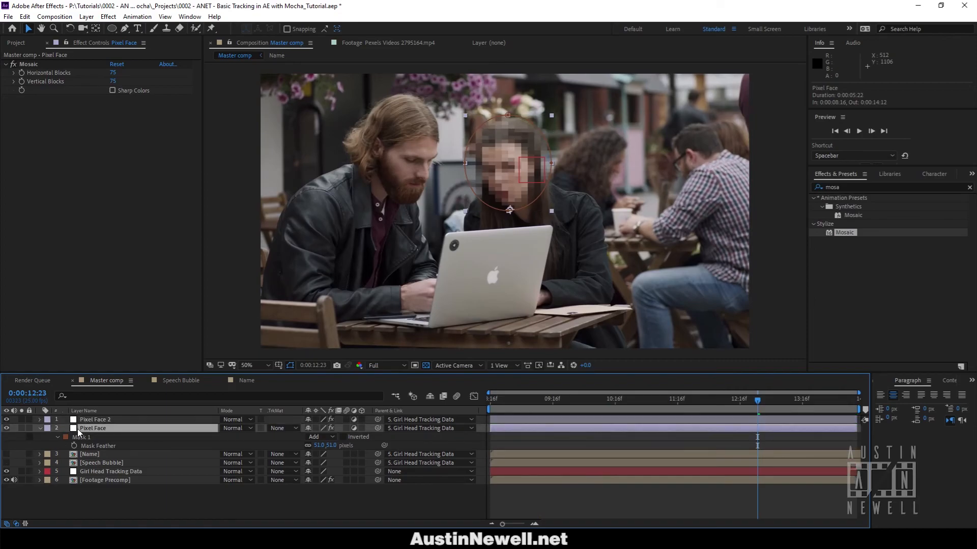
pyautogui.click(98, 419)
pyautogui.press('Return')
pyautogui.write('Blur face')
pyautogui.press('Return')
# - Replace the Mosaic effect on the Blur face layer with Gaussian Blur at a blurriness of 54.9
pyautogui.click(31, 65)
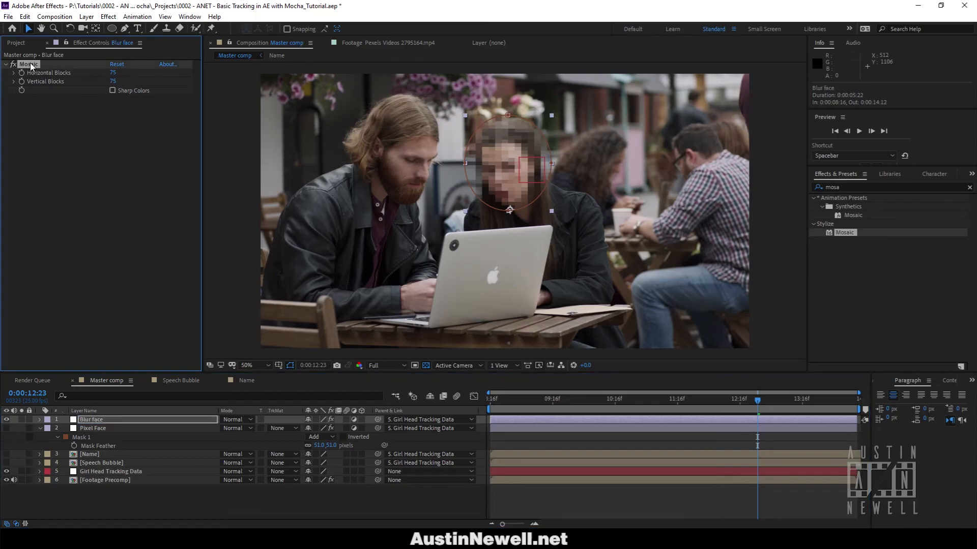
pyautogui.press('Delete')
pyautogui.click(839, 186)
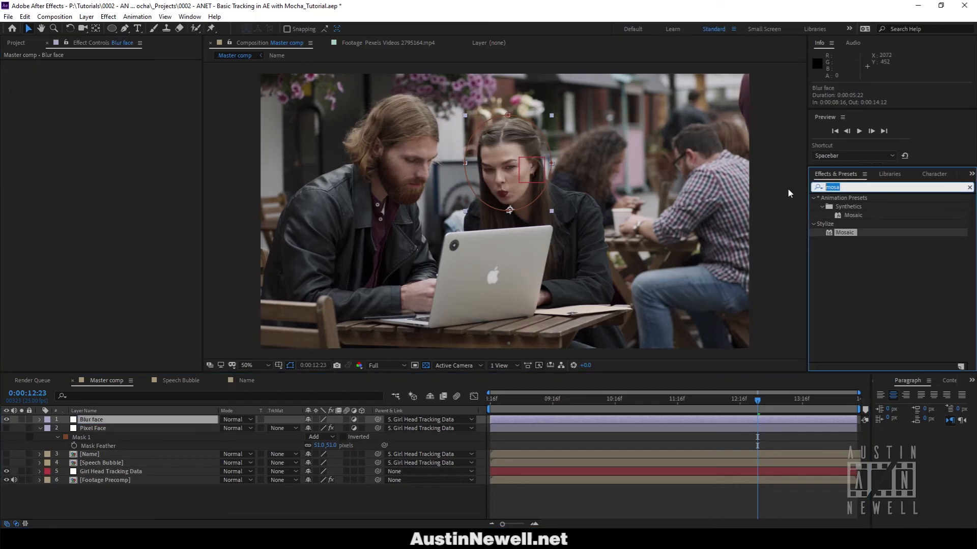
pyautogui.write('gau')
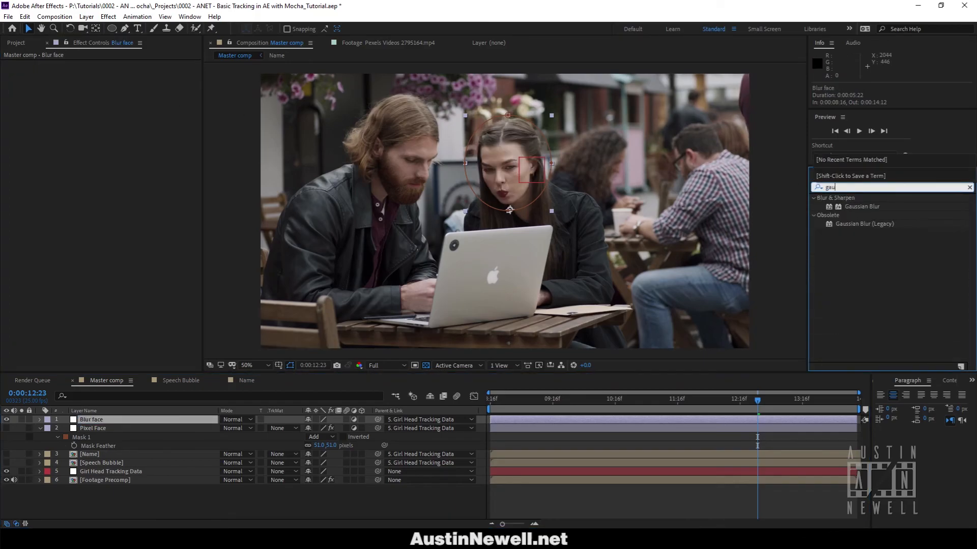
pyautogui.moveTo(834, 212); pyautogui.dragTo(66, 173)
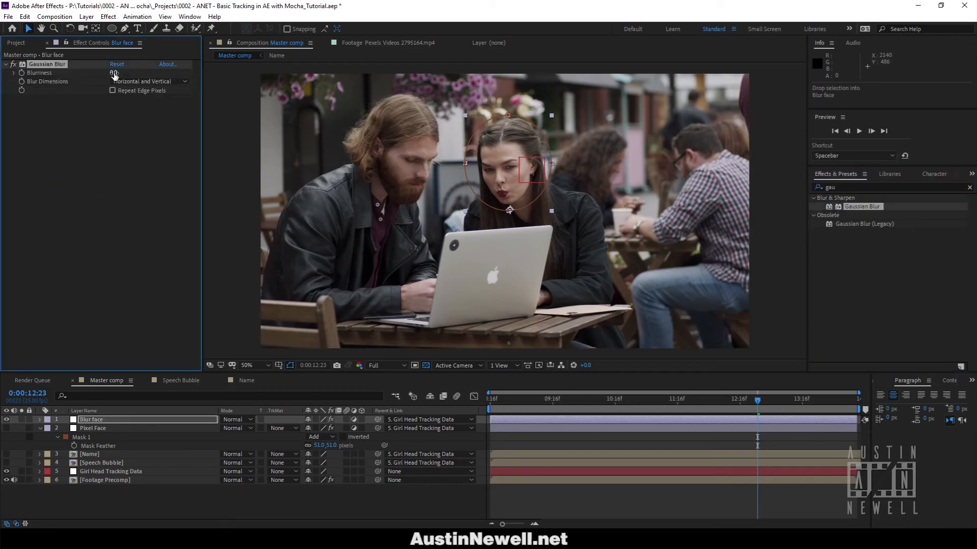
pyautogui.moveTo(144, 71); pyautogui.dragTo(214, 72)
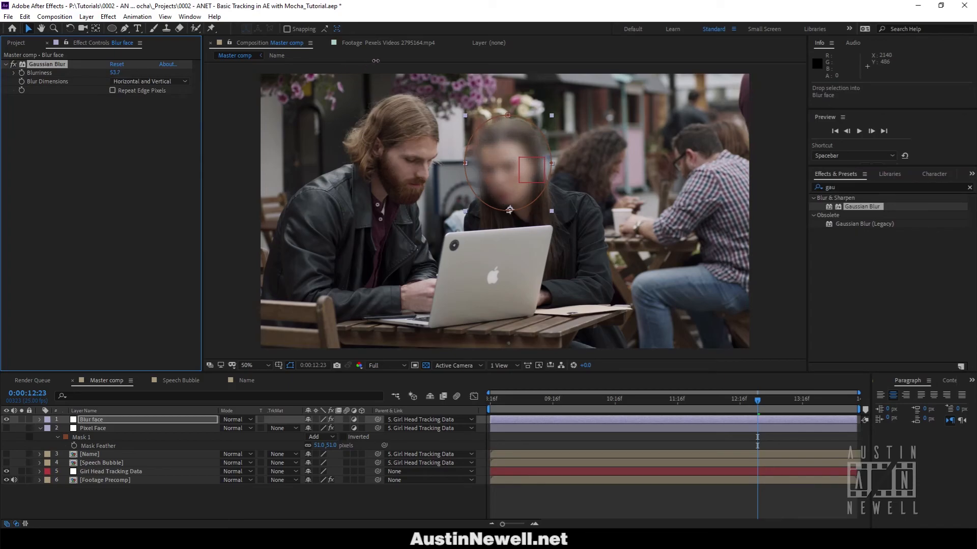
pyautogui.click(392, 502)
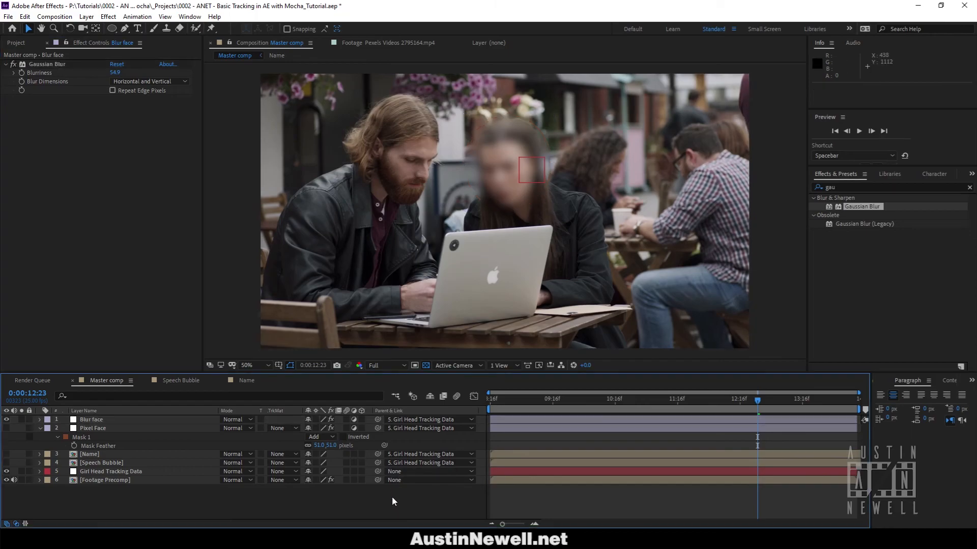
# - Set the Blur face layer's mask feather to 62 pixels and preview the tracked blur
pyautogui.click(170, 418)
pyautogui.press('f')
pyautogui.moveTo(322, 436); pyautogui.dragTo(358, 430)
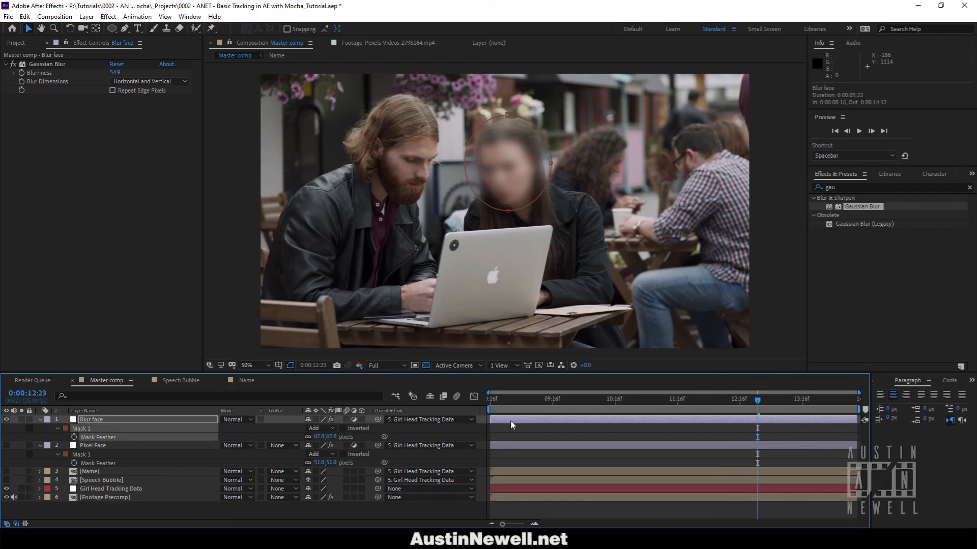
pyautogui.press('space')
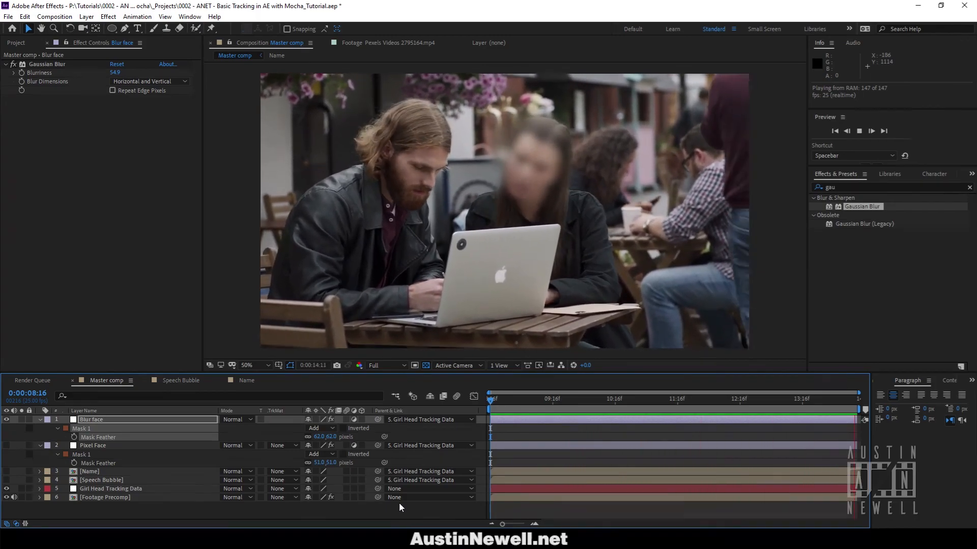
# - Collapse the Blur face and Pixel Face layers, swap visibility from Blur face to Speech Bubble, and preview the composition
pyautogui.click(506, 400)
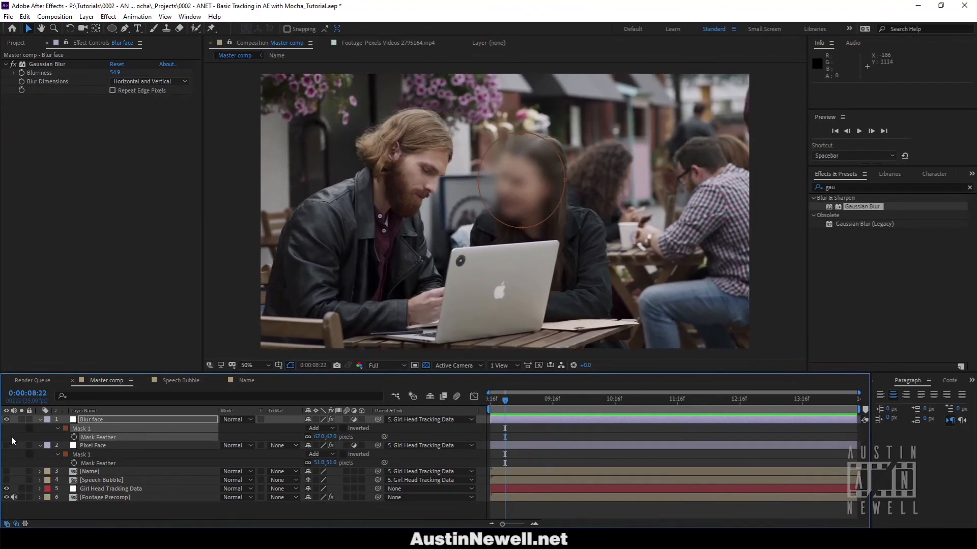
pyautogui.click(40, 420)
pyautogui.click(39, 428)
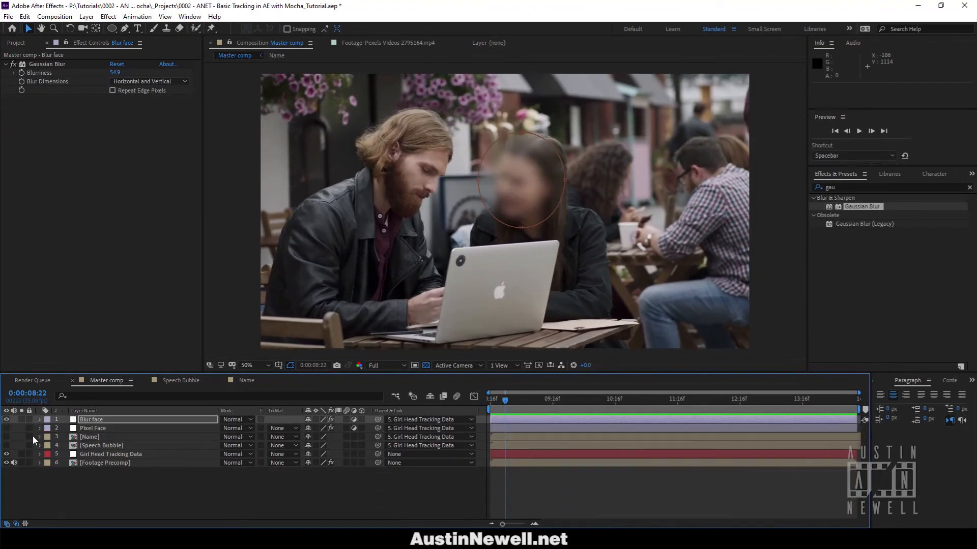
pyautogui.click(7, 446)
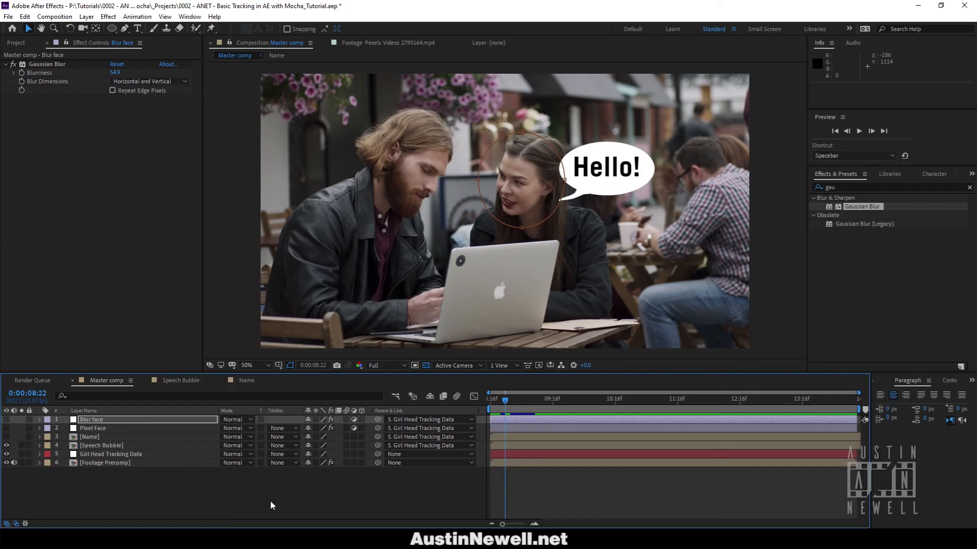
pyautogui.press('space')
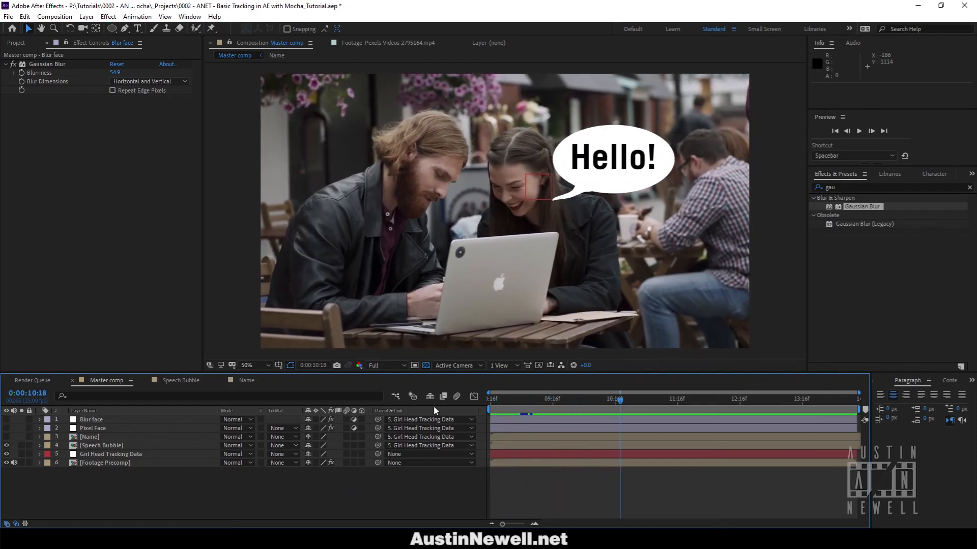
# - Toggle the visibility of the tracked layers to compare them, and preview the speech bubble from 0:00:09:11
pyautogui.click(7, 445)
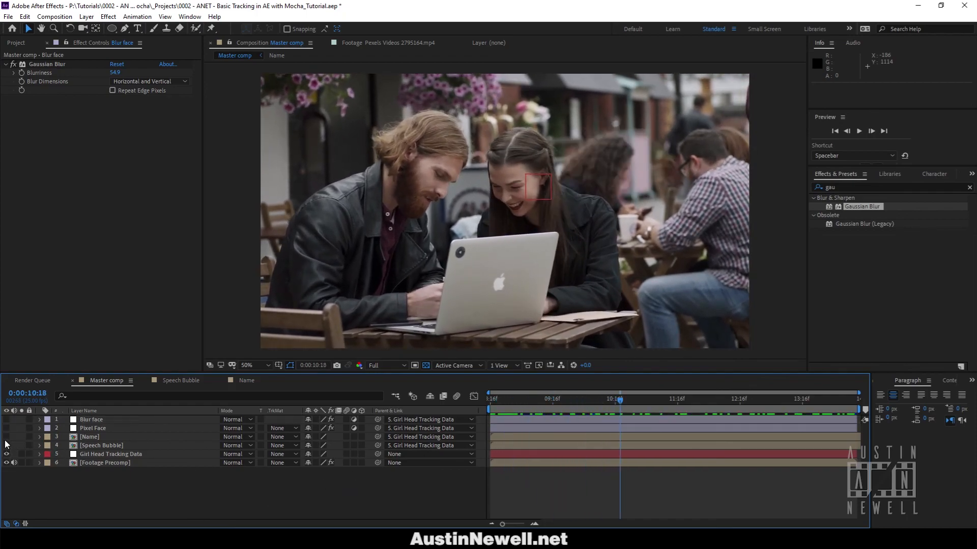
pyautogui.press('space')
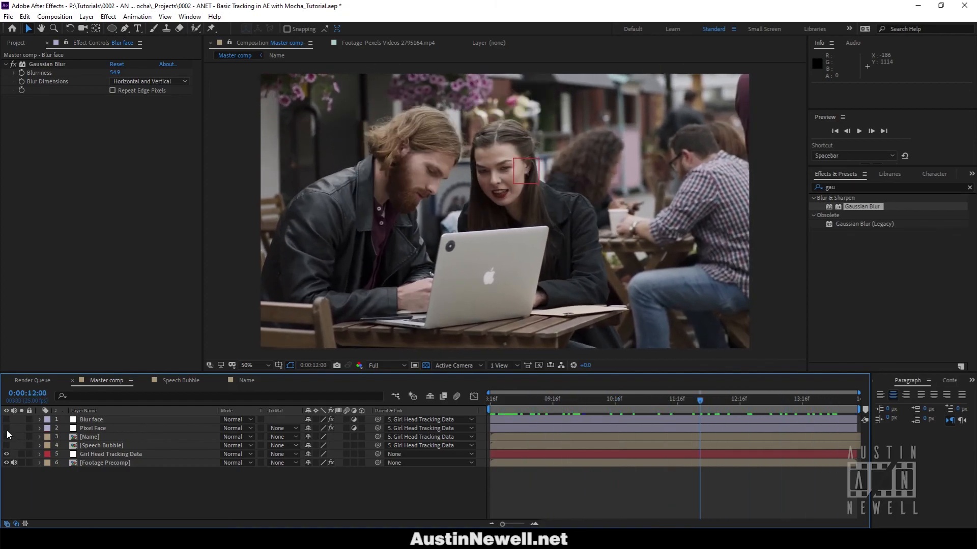
pyautogui.click(7, 420)
pyautogui.moveTo(7, 421); pyautogui.dragTo(6, 428)
pyautogui.moveTo(511, 404); pyautogui.dragTo(540, 415)
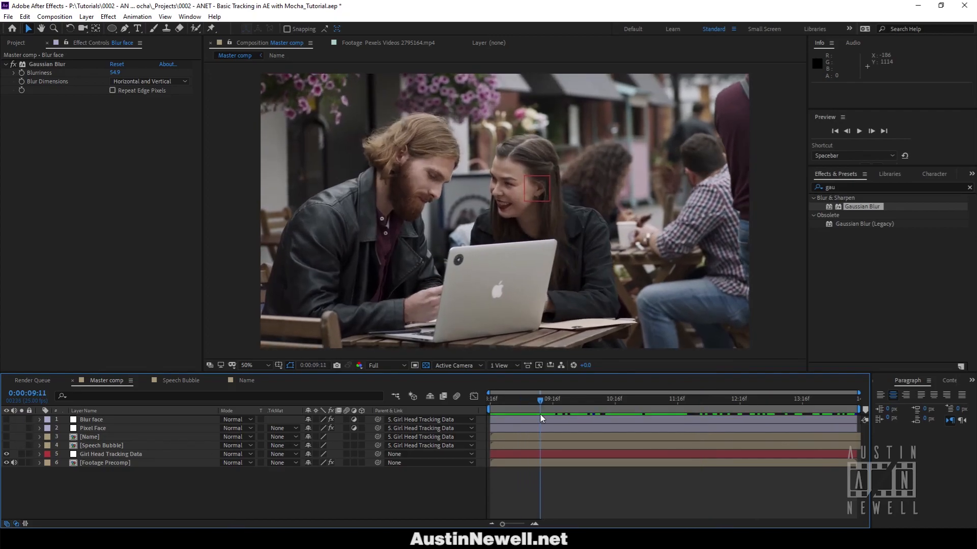
pyautogui.click(6, 445)
pyautogui.press('space')
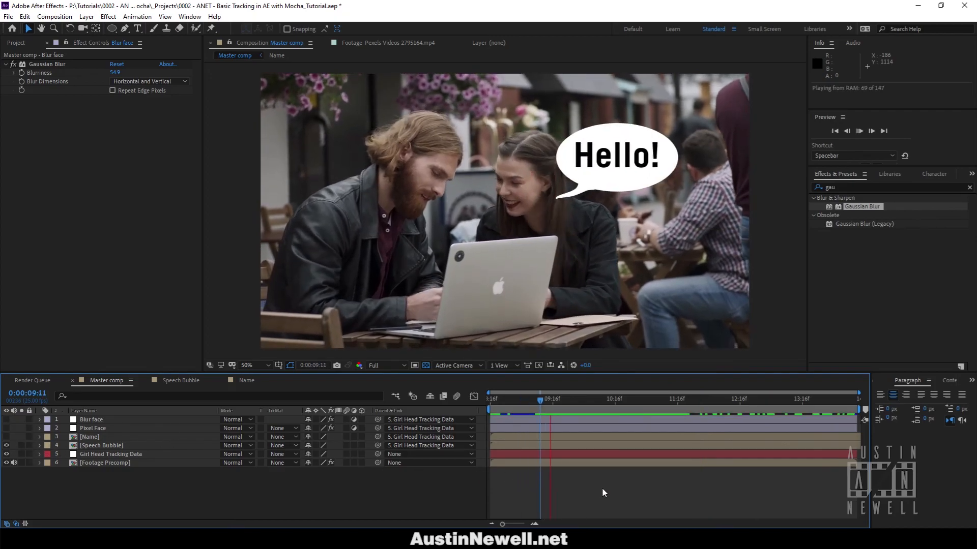